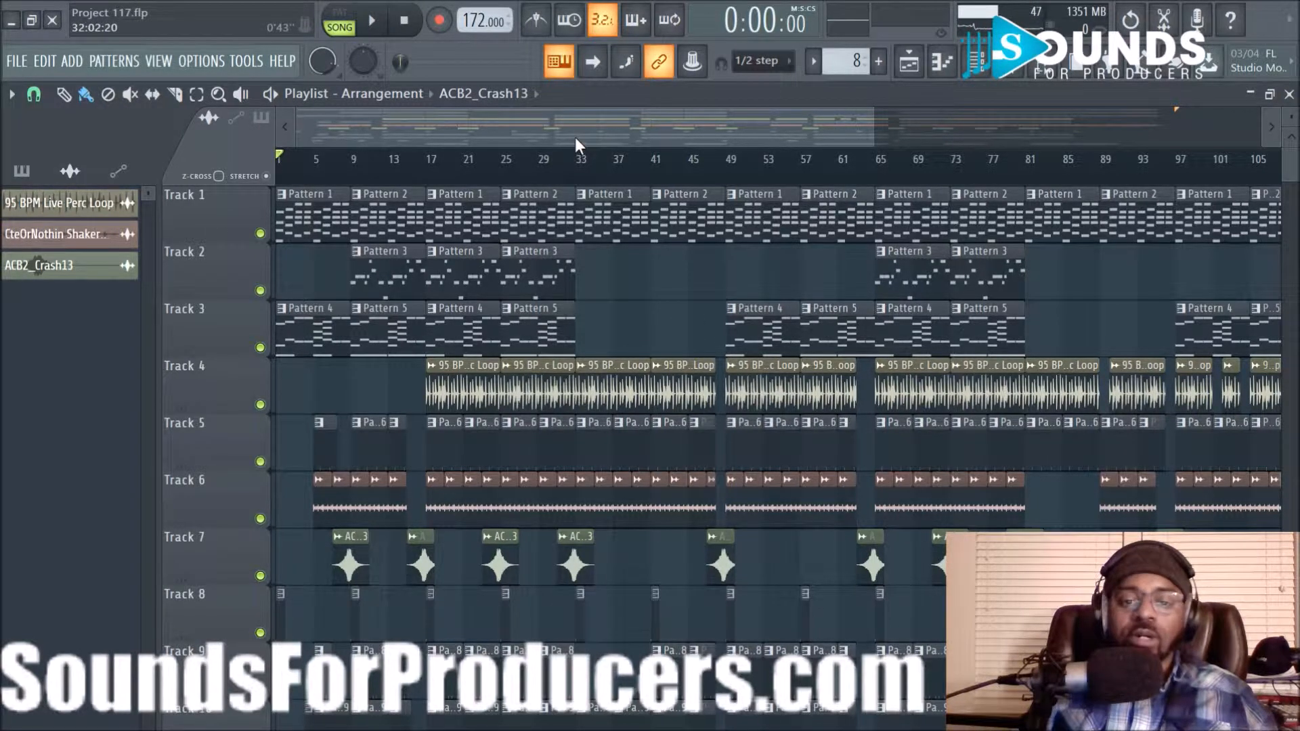
- Solo Track 1 in the playlist and play its pluck patterns from the start of the song
{"action": "right_click", "coordinate": [260, 234]}
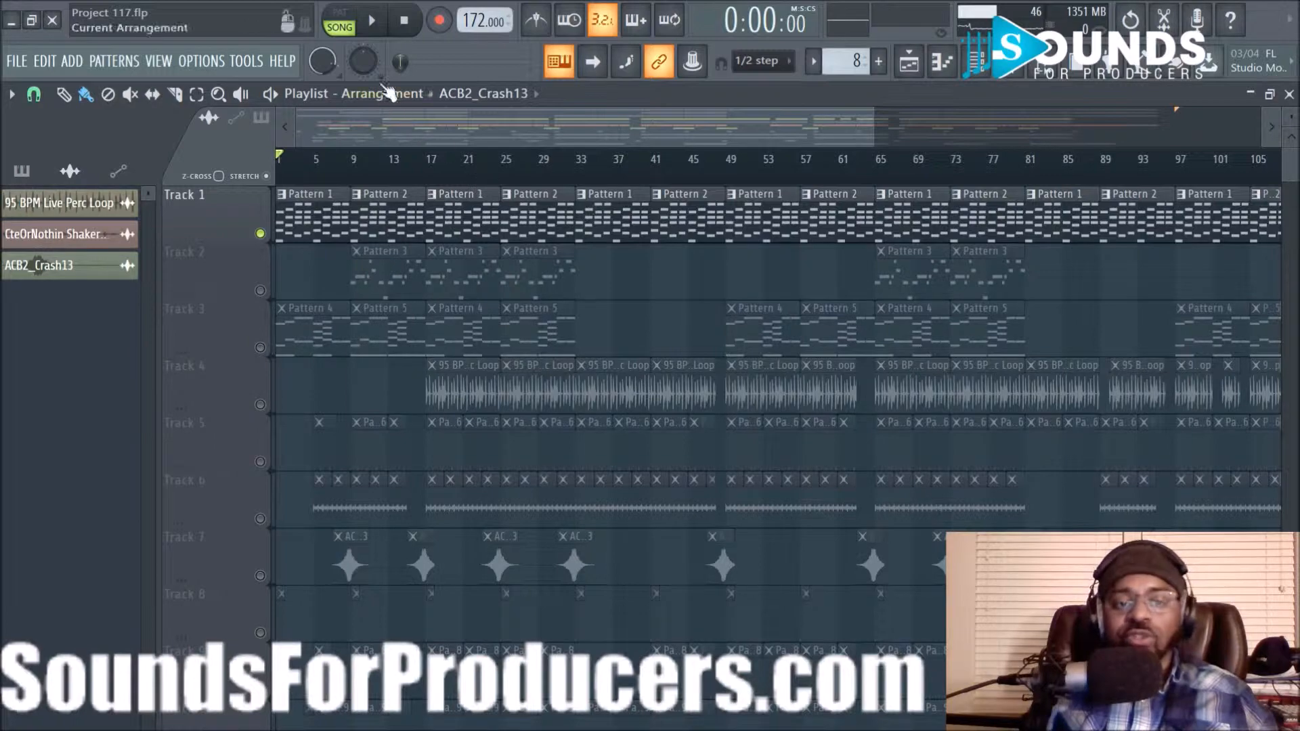
{"action": "scroll", "coordinate": [440, 168], "scroll_direction": "up", "scroll_amount": 2}
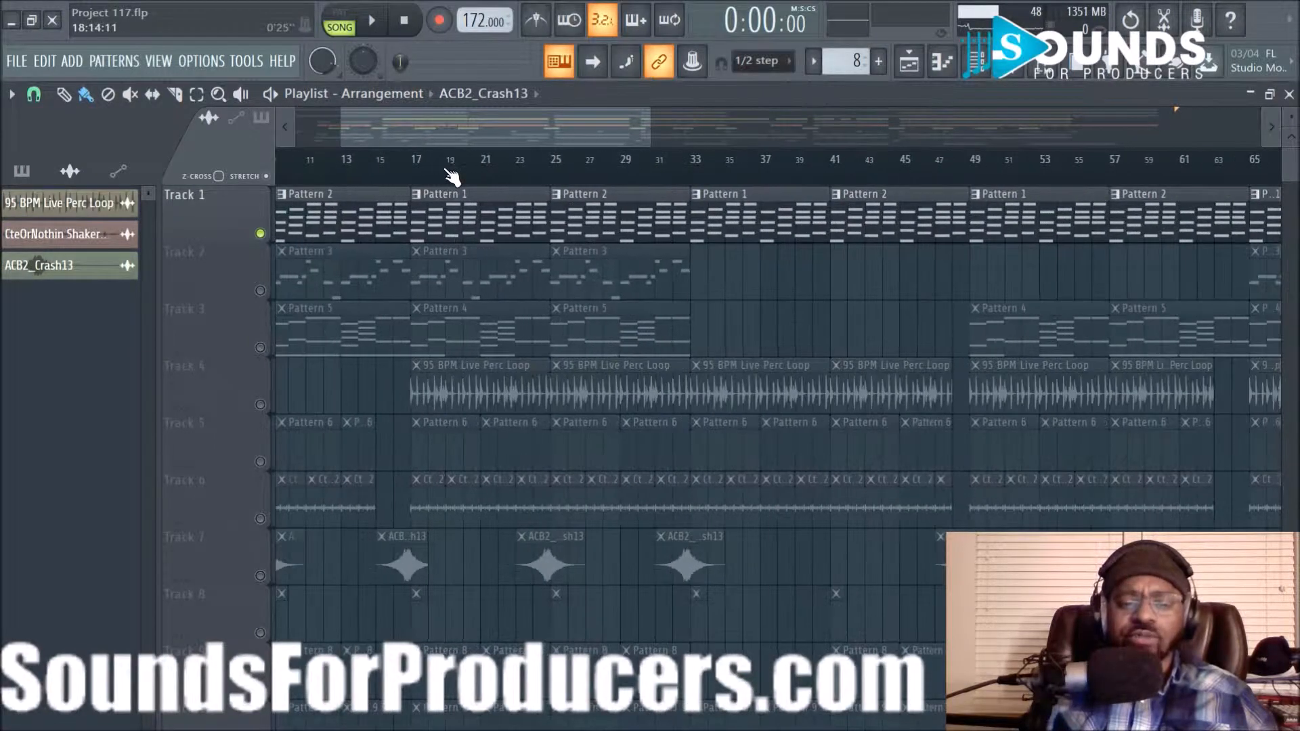
{"action": "left_click", "coordinate": [371, 21]}
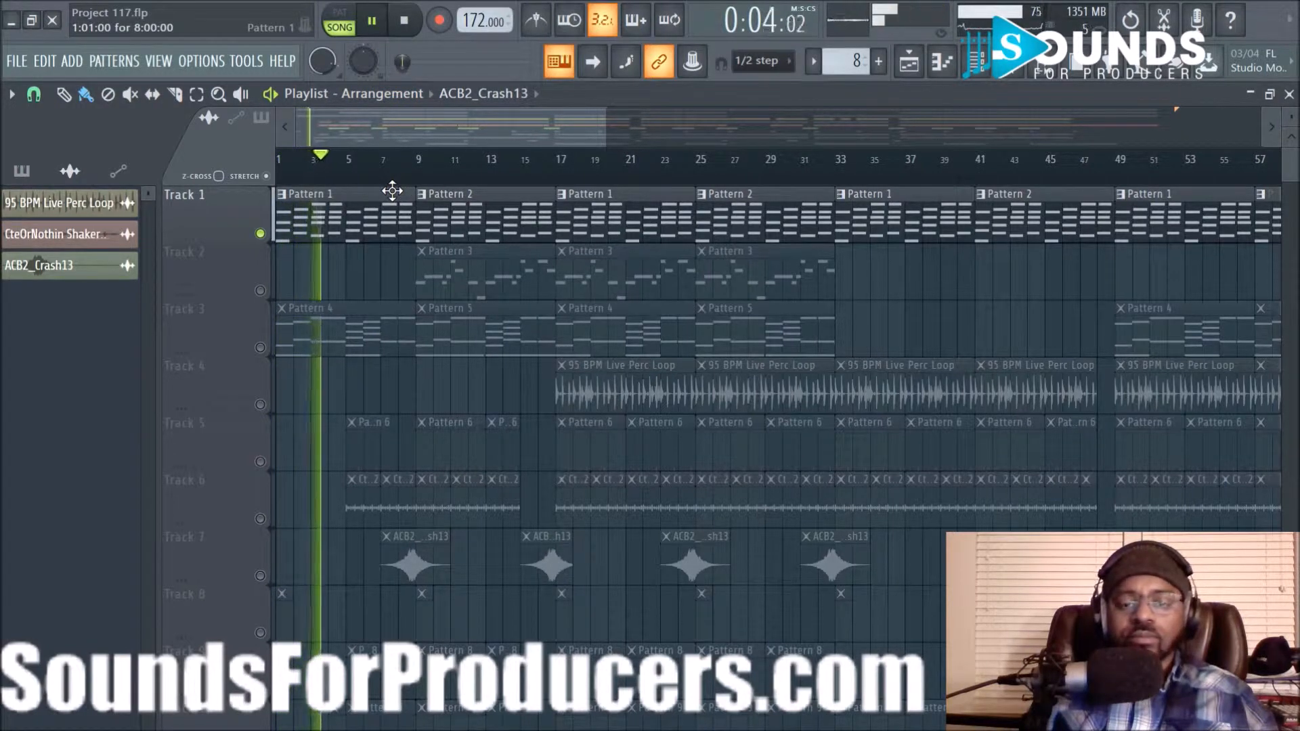
{"action": "left_click", "coordinate": [408, 32]}
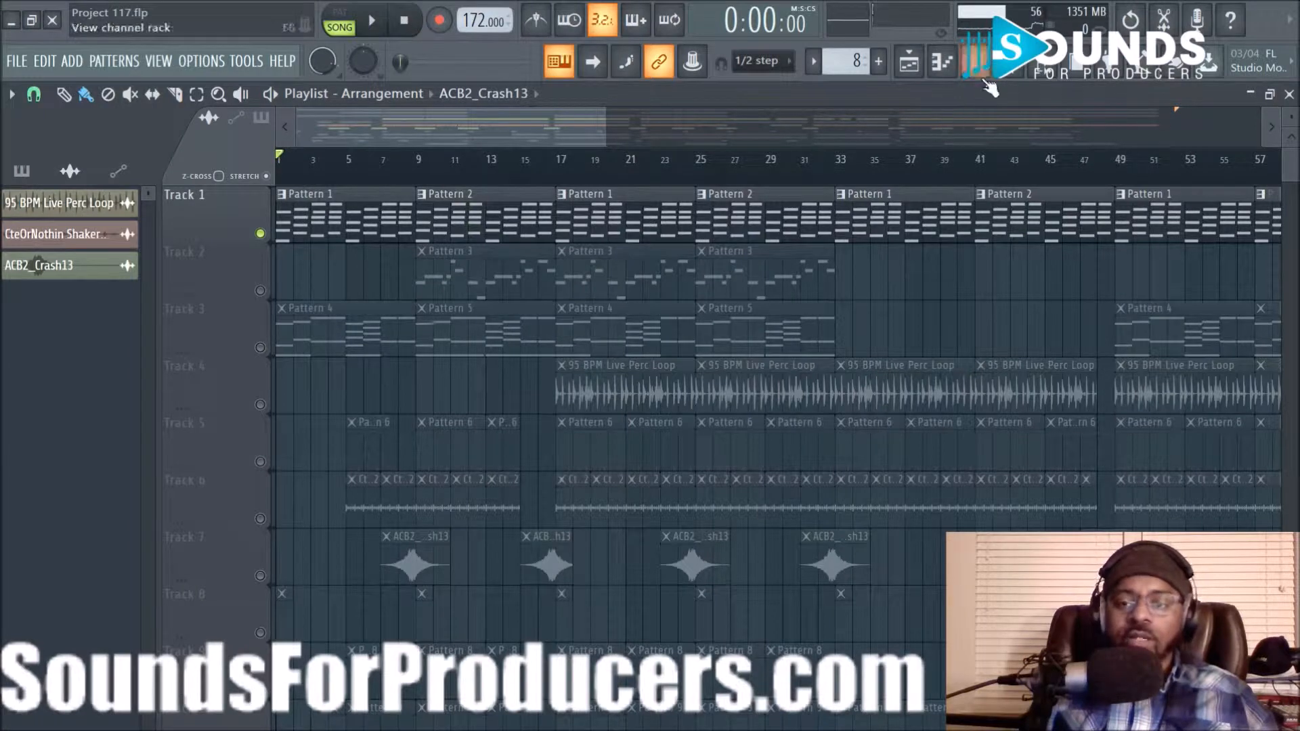
- Inspect the Omnisphere channel's Beyond Pluck patch and audition a few notes with it
{"action": "left_click", "coordinate": [975, 61]}
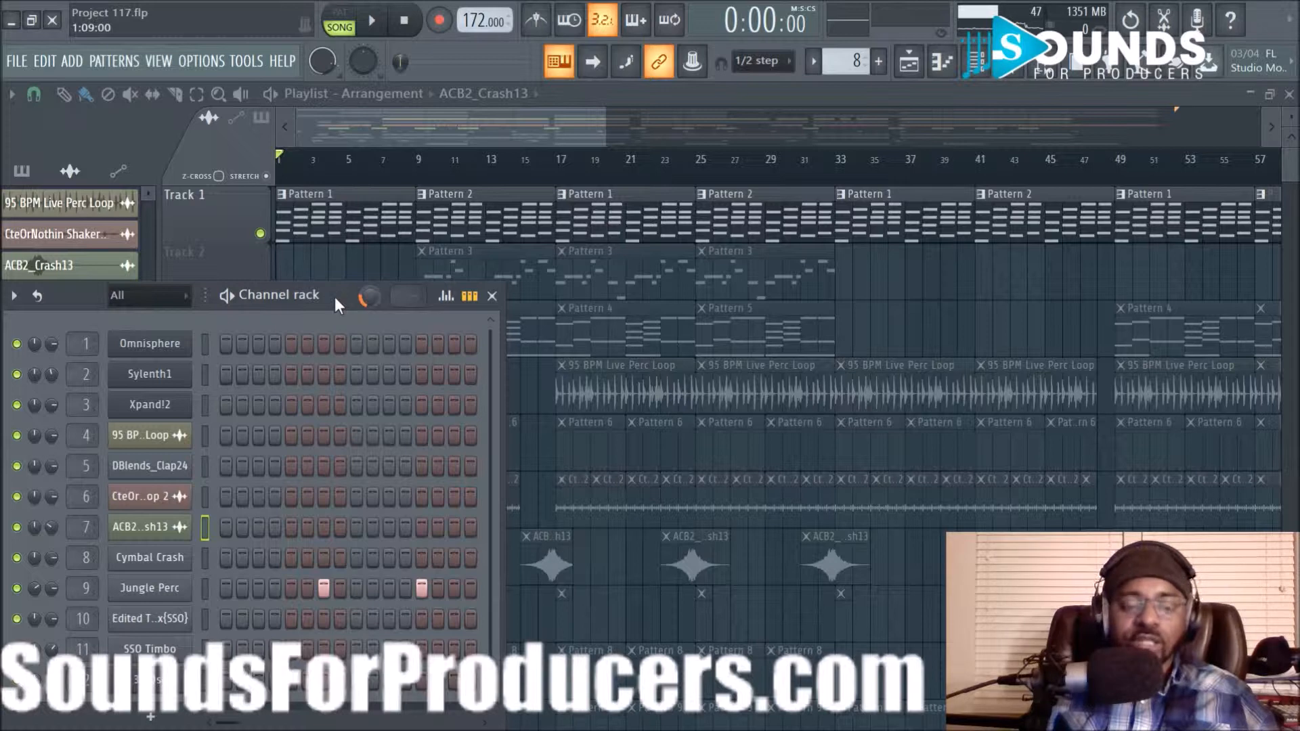
{"action": "left_click_drag", "start_coordinate": [335, 297], "coordinate": [507, 297]}
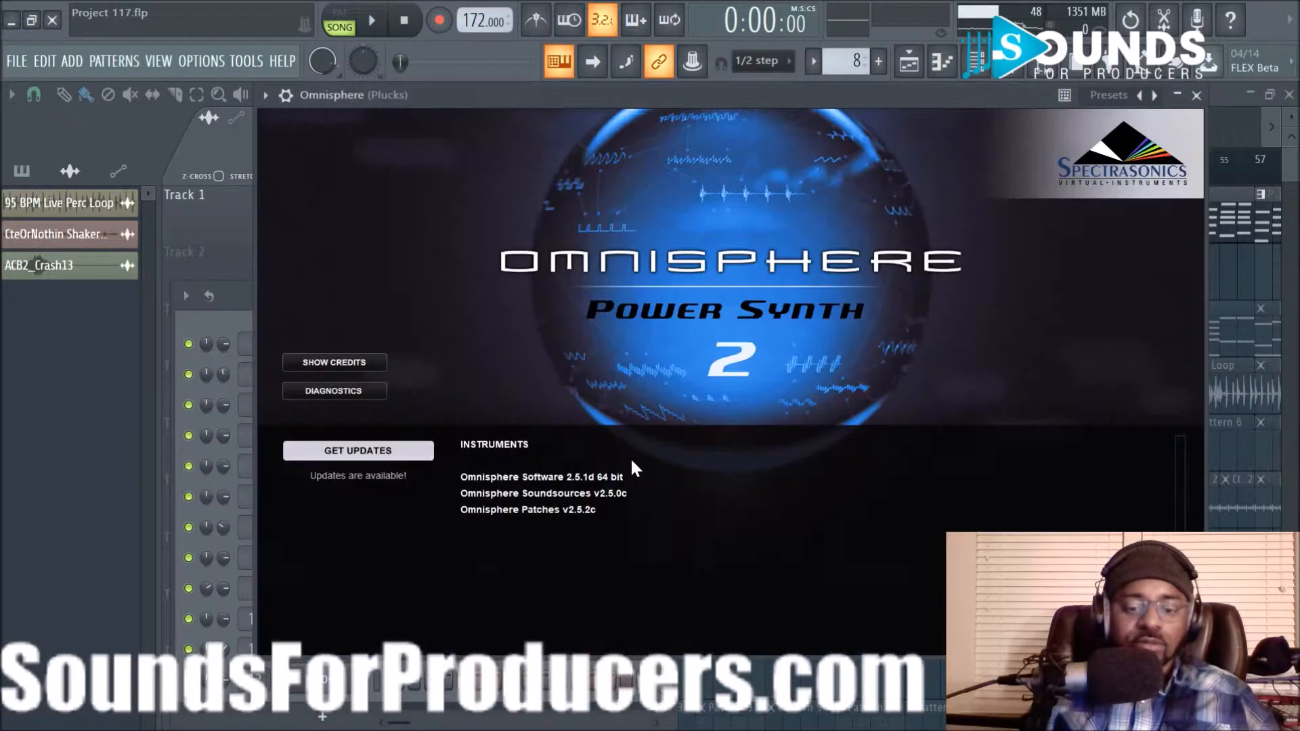
{"action": "left_click", "coordinate": [718, 343]}
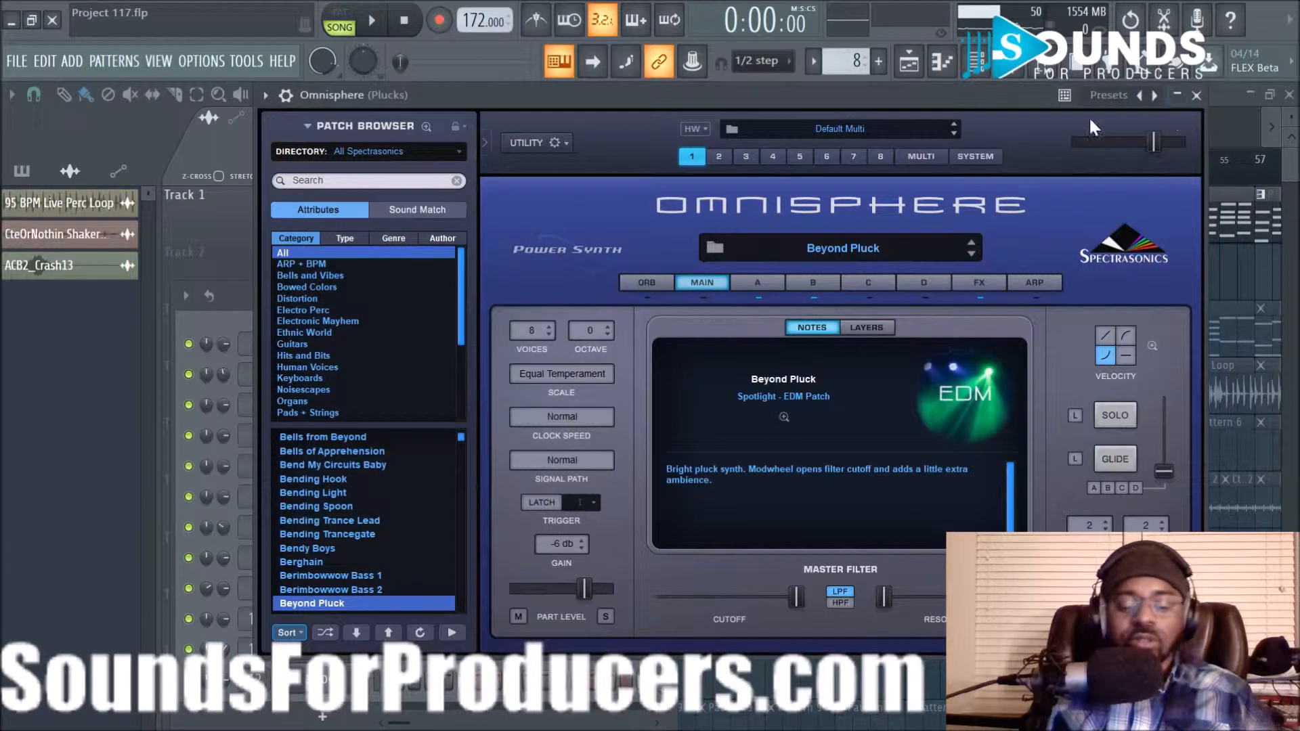
{"action": "key", "text": "b"}
{"action": "key", "text": "b"}
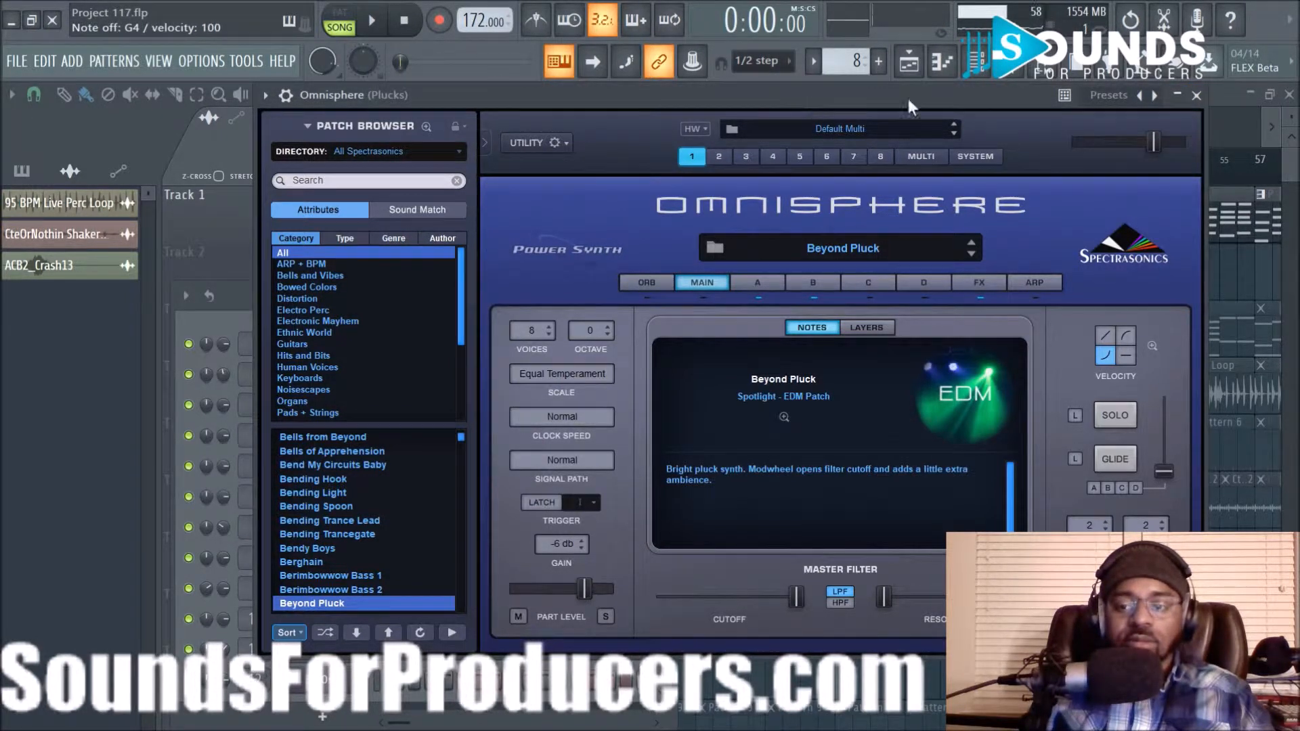
{"action": "left_click", "coordinate": [1196, 95]}
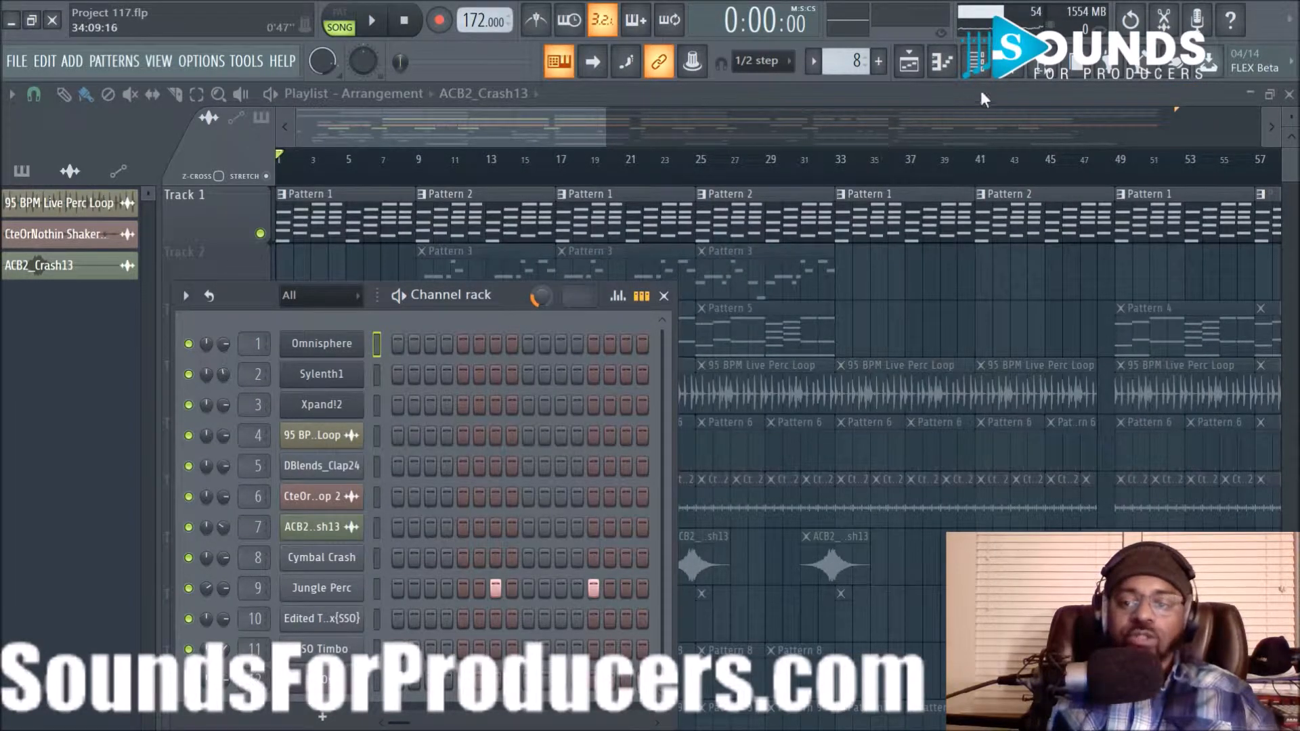
- Check the Fruity parametric EQ 2 curve on the Plucks mixer track and return to the playlist
{"action": "left_click", "coordinate": [1016, 66]}
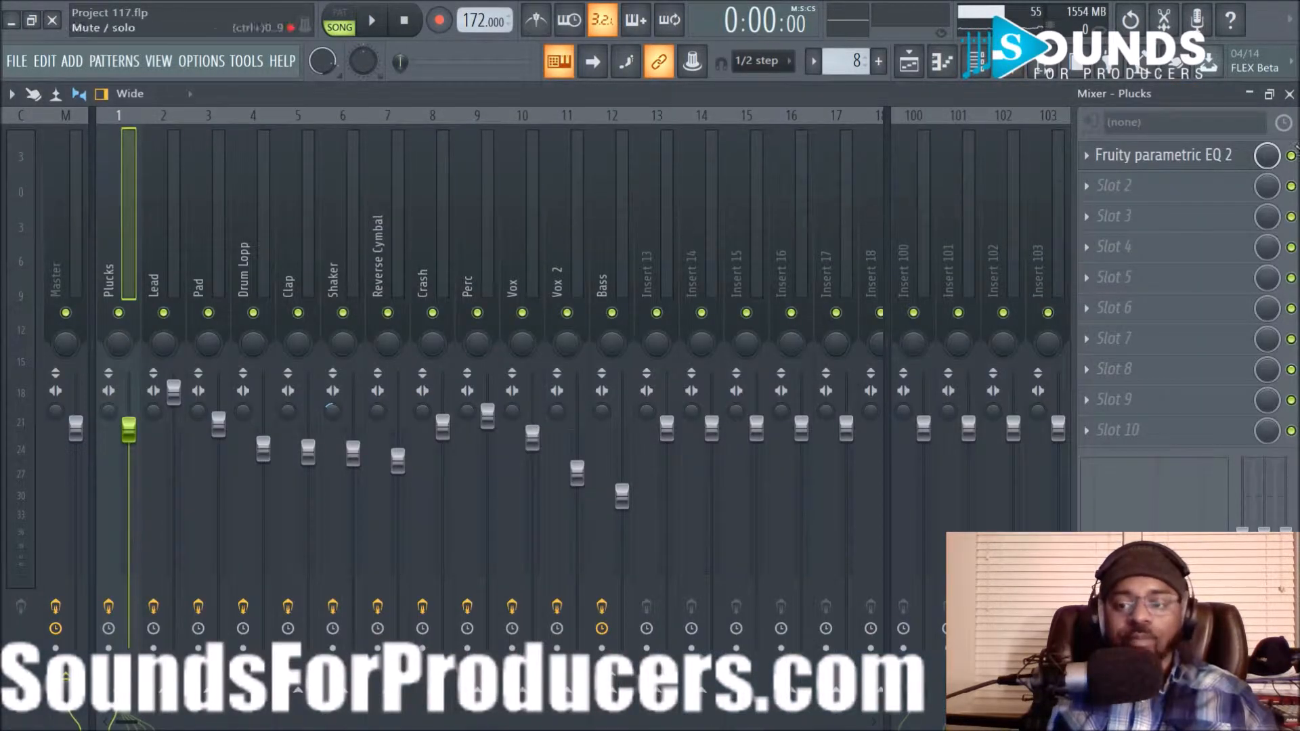
{"action": "left_click", "coordinate": [1136, 157]}
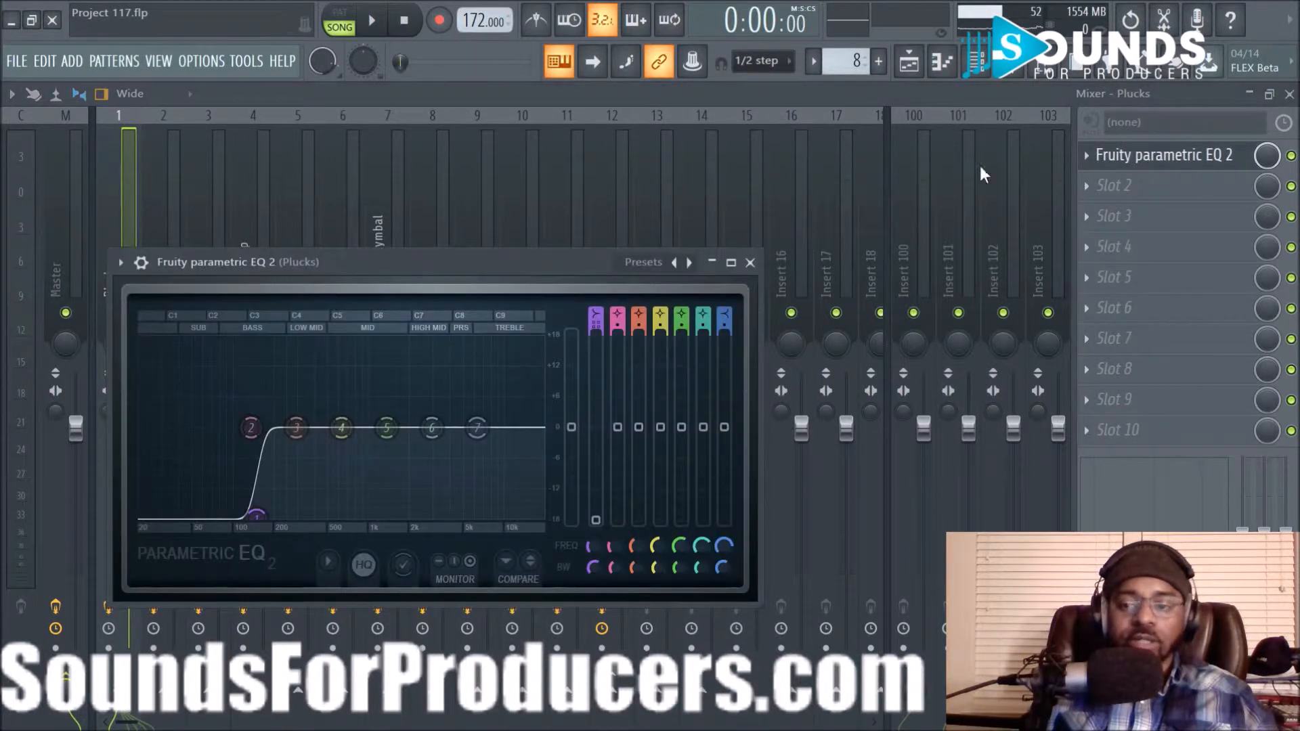
{"action": "left_click", "coordinate": [909, 61]}
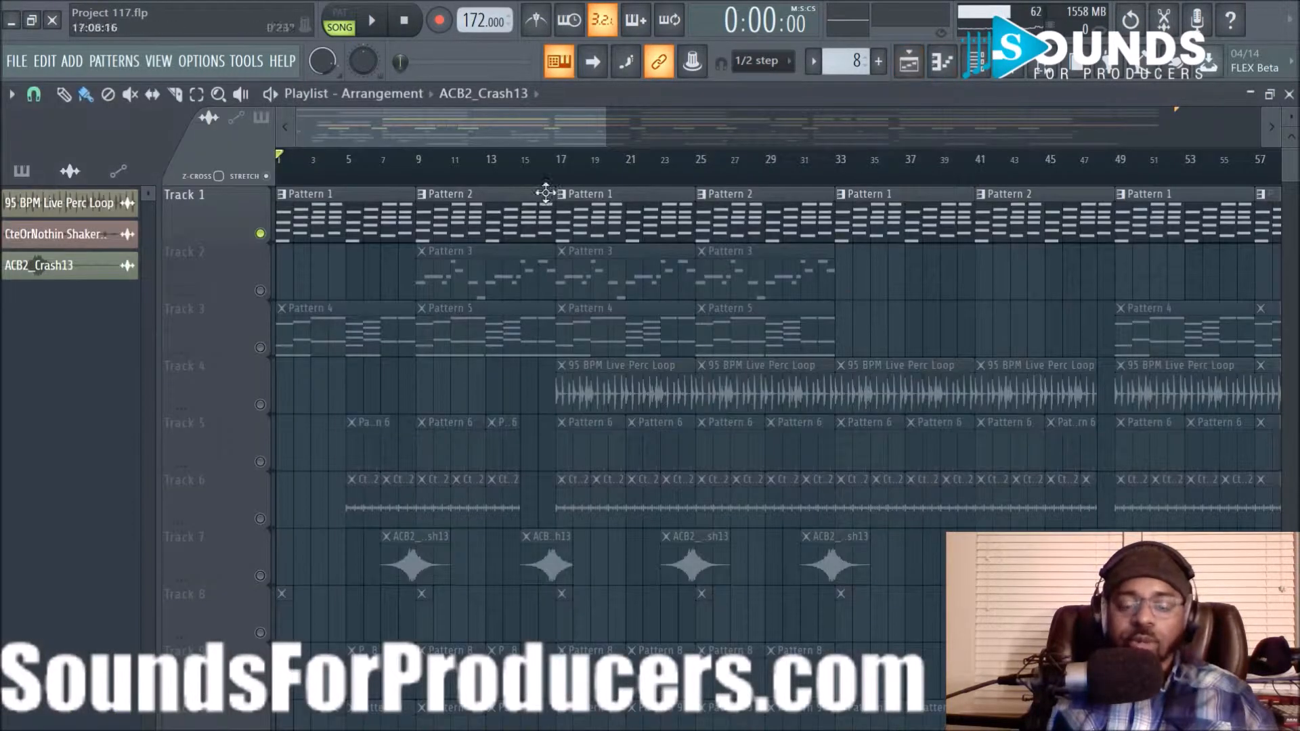
- Unmute Track 2 and play it together with Track 1 from bar 9
{"action": "left_click", "coordinate": [262, 291]}
{"action": "left_click", "coordinate": [418, 182]}
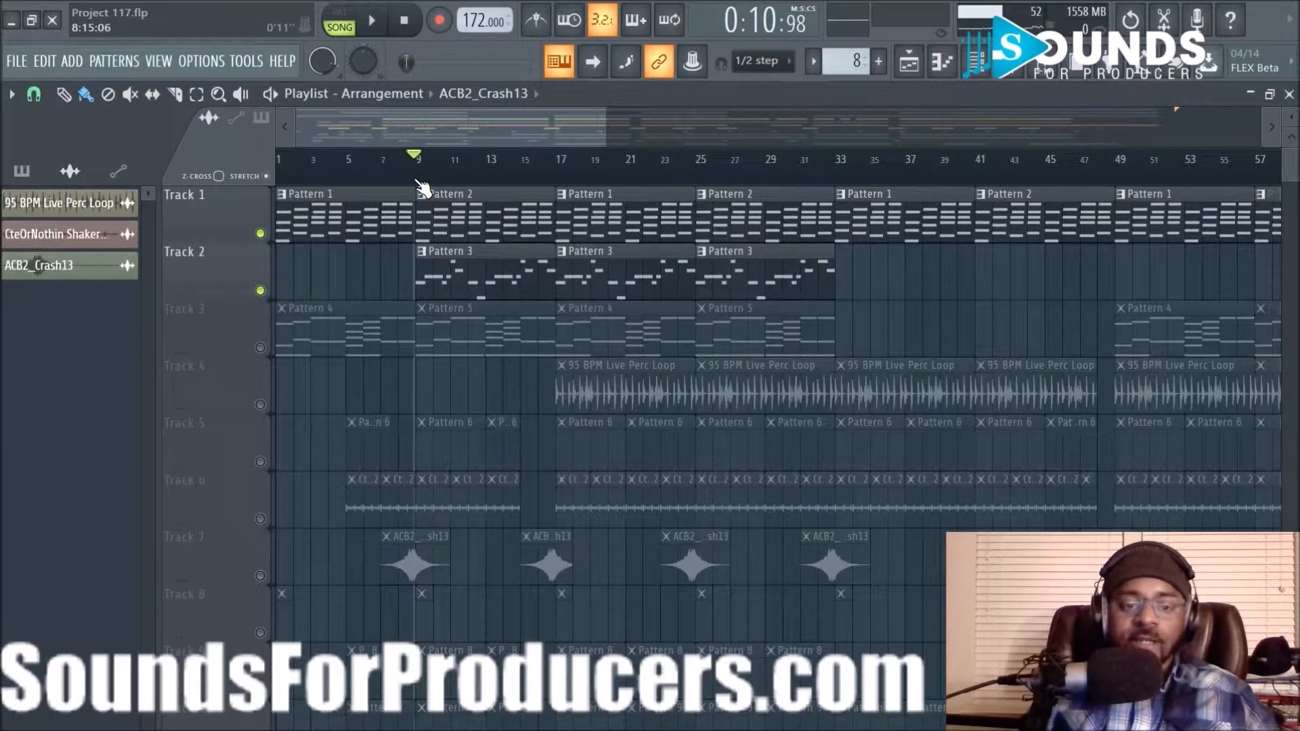
{"action": "scroll", "coordinate": [420, 183], "scroll_direction": "up", "scroll_amount": 2}
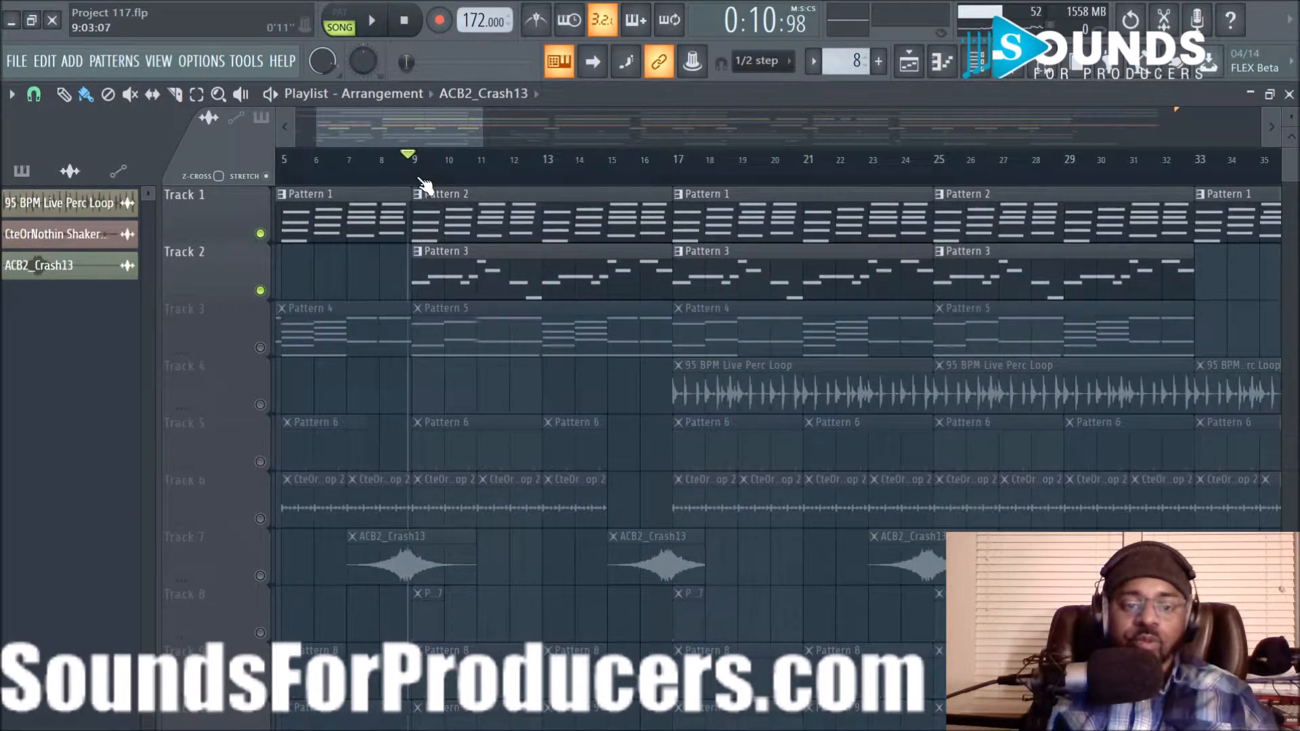
{"action": "left_click", "coordinate": [415, 181]}
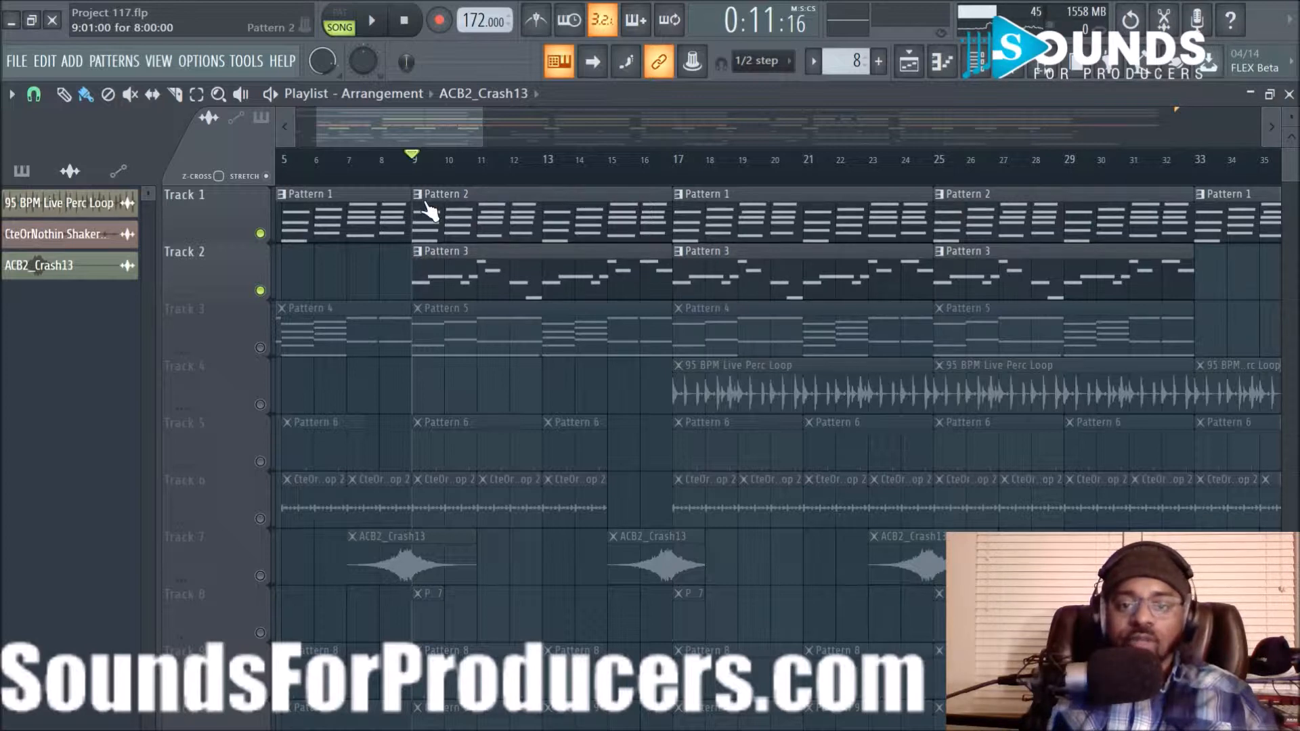
{"action": "left_click", "coordinate": [378, 30]}
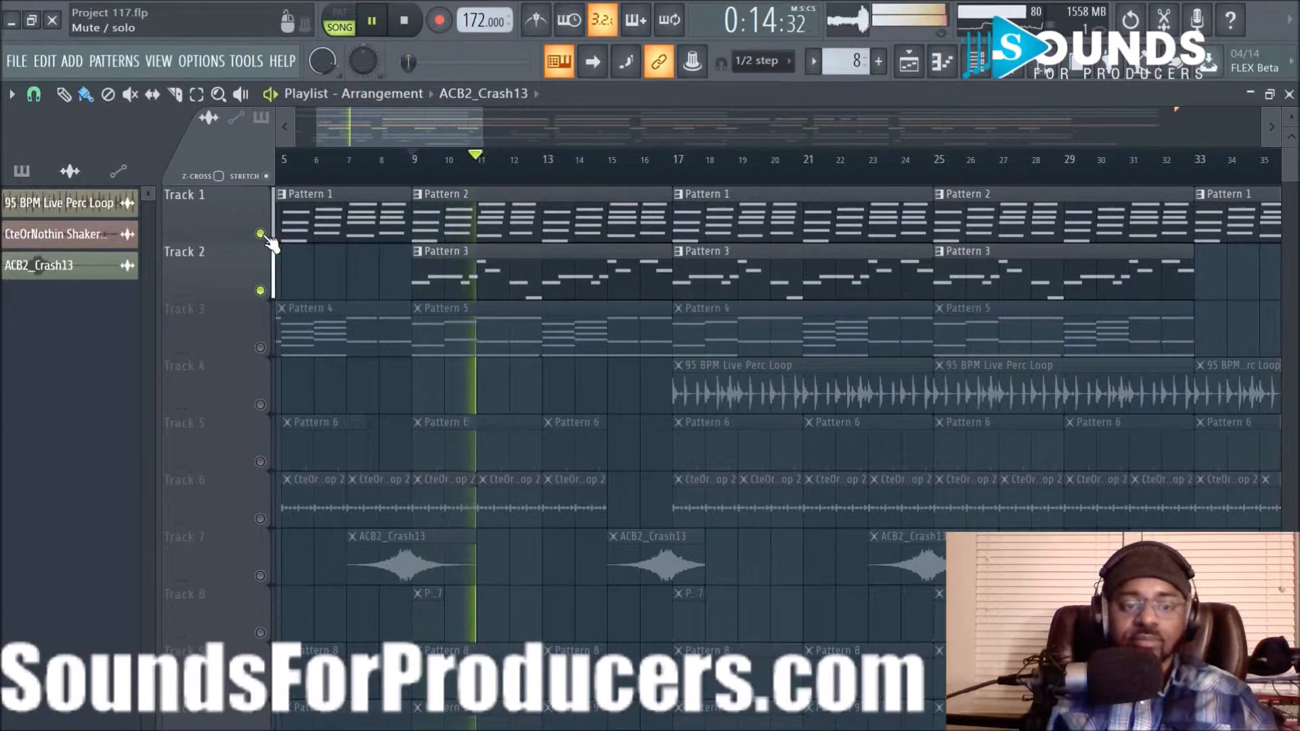
{"action": "key", "text": "space"}
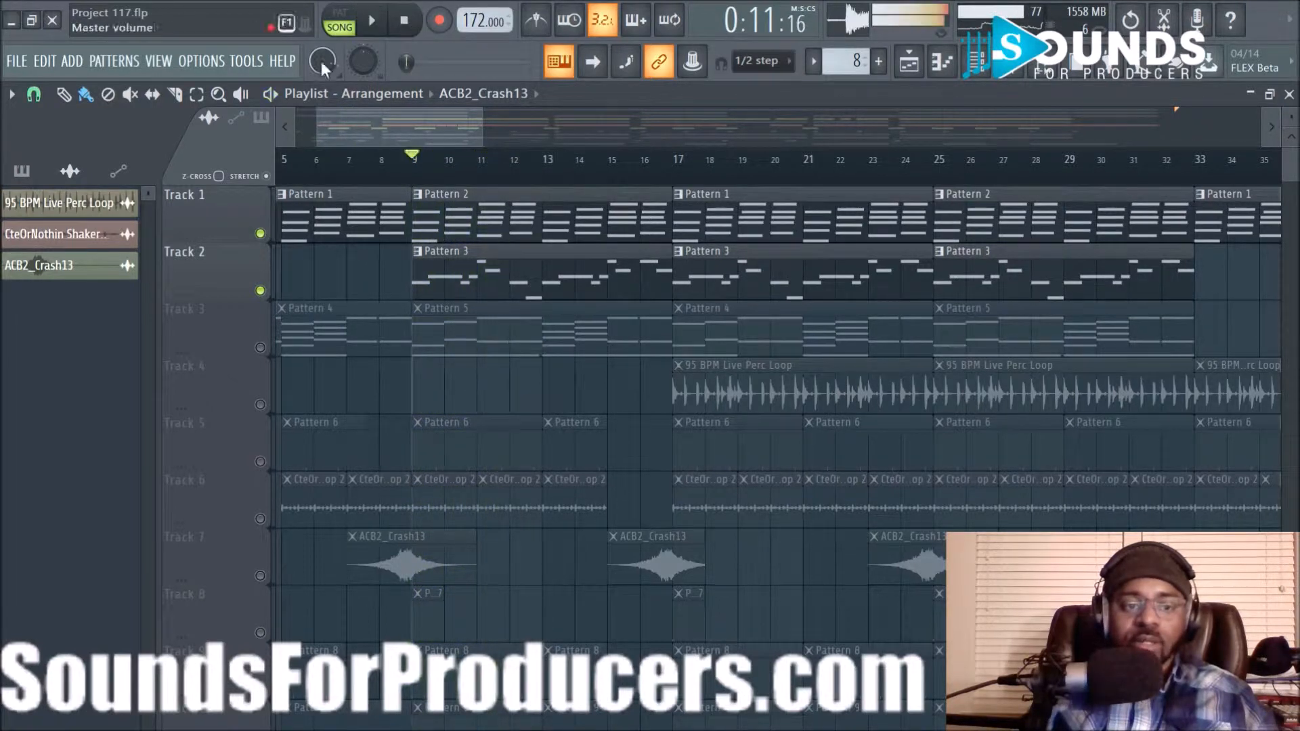
- Set the audio buffer length to 4960 samples (113 ms) and test playback from bar 9
{"action": "left_click", "coordinate": [204, 65]}
{"action": "left_click", "coordinate": [253, 123]}
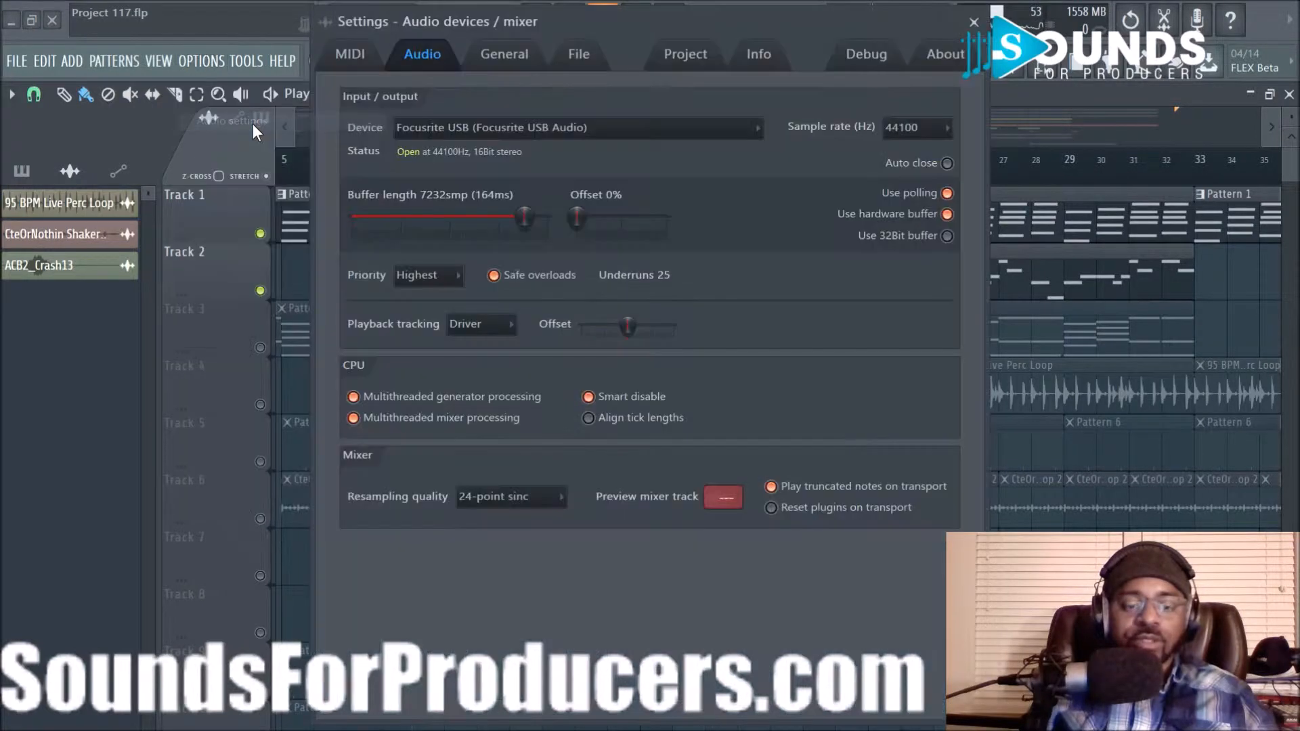
{"action": "left_click_drag", "start_coordinate": [436, 199], "coordinate": [408, 200]}
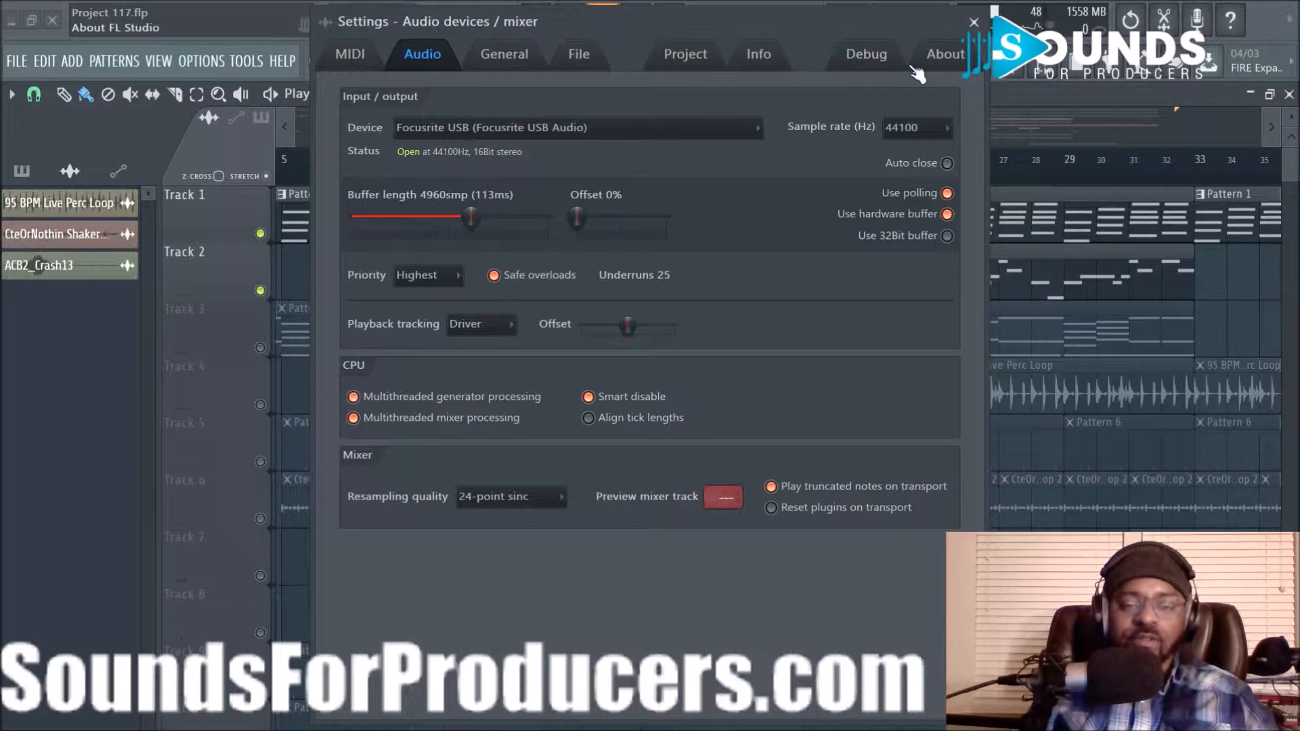
{"action": "key", "text": "Escape"}
{"action": "left_click", "coordinate": [371, 21]}
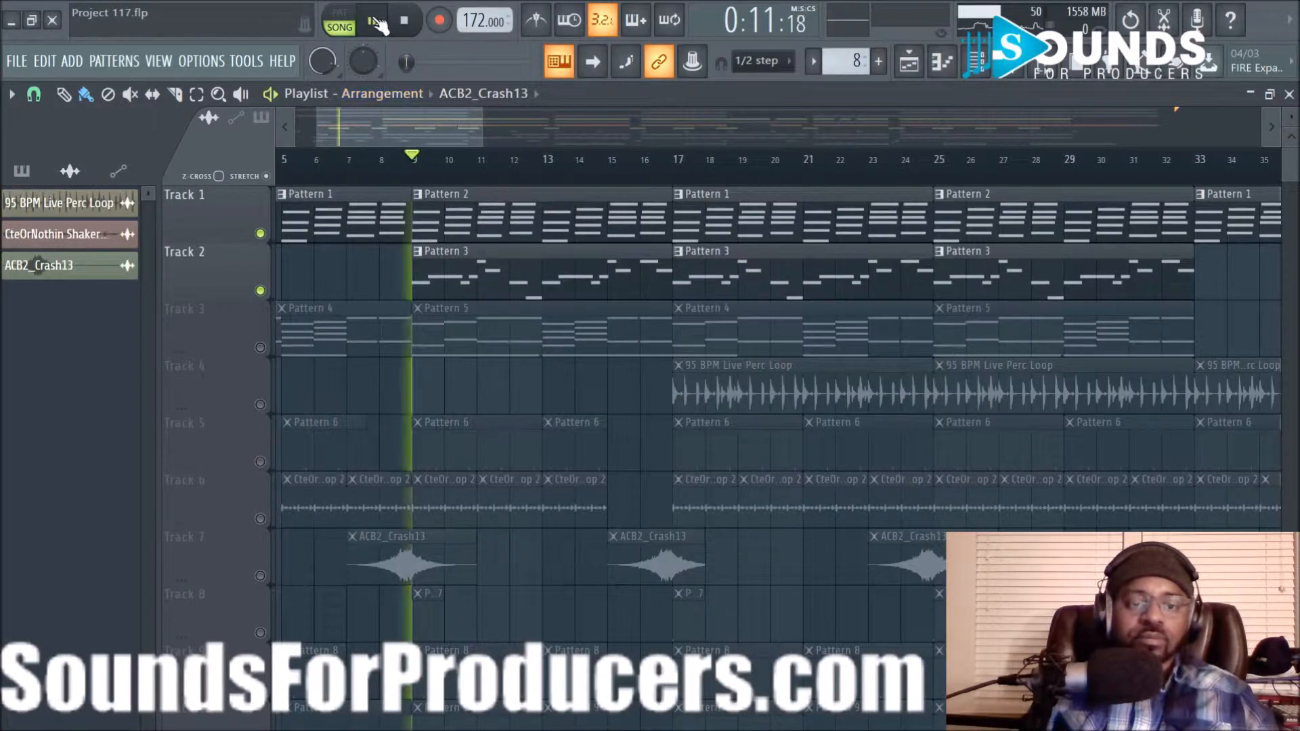
{"action": "left_click", "coordinate": [409, 21]}
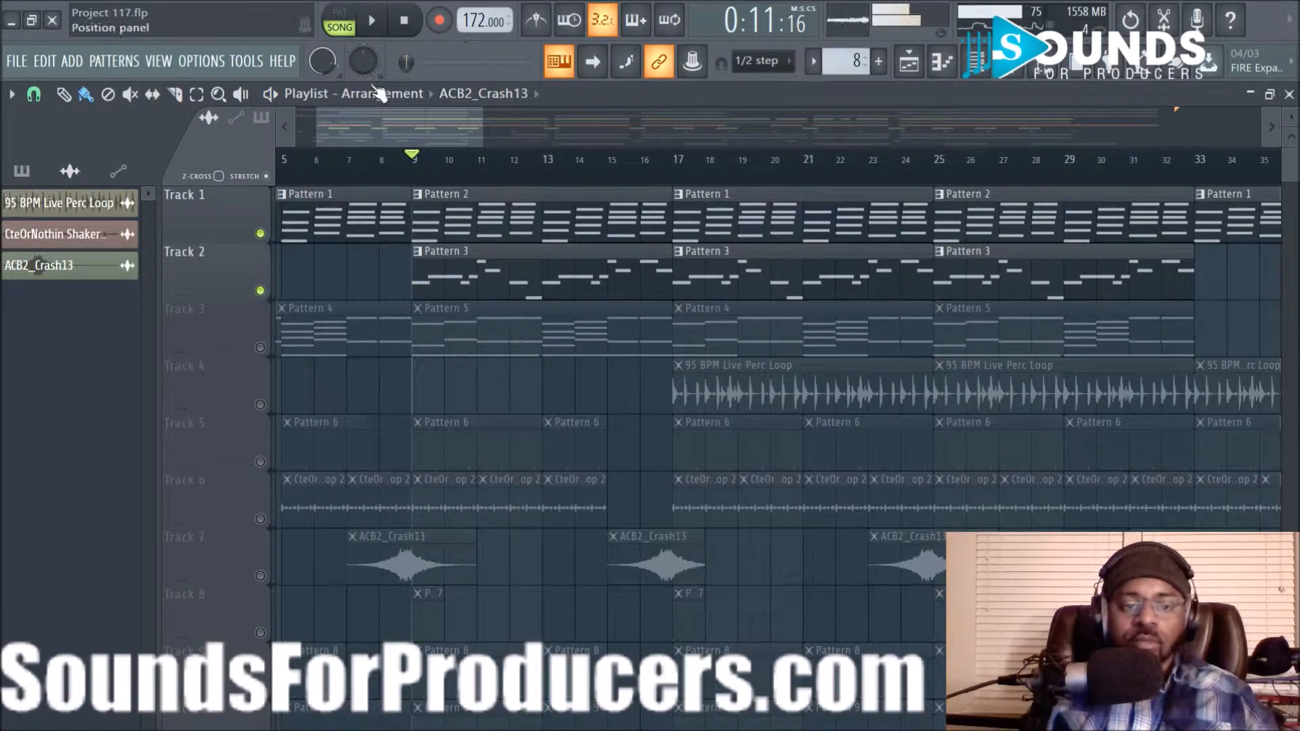
- Increase the audio buffer length in the audio settings and replay Tracks 1 and 2 from bar 9
{"action": "left_click", "coordinate": [203, 61]}
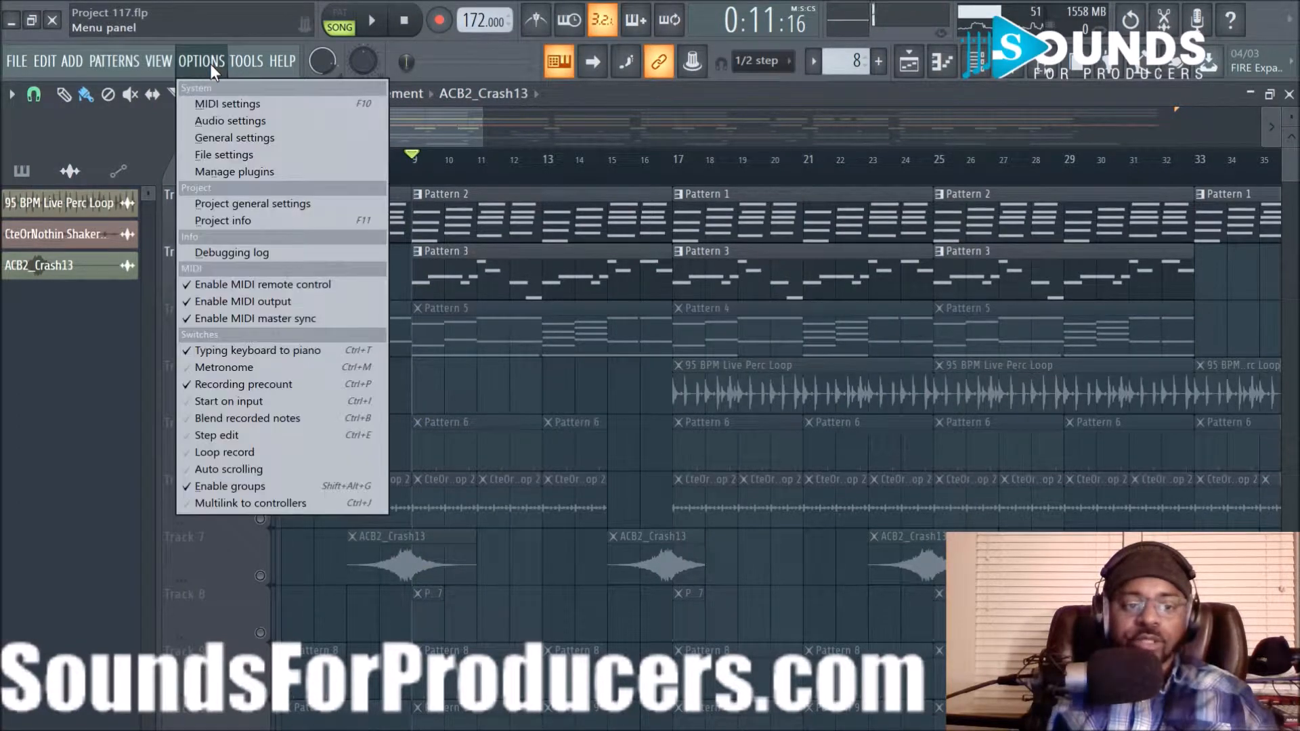
{"action": "left_click", "coordinate": [217, 119]}
{"action": "left_click_drag", "start_coordinate": [470, 217], "coordinate": [507, 217]}
{"action": "left_click", "coordinate": [974, 22]}
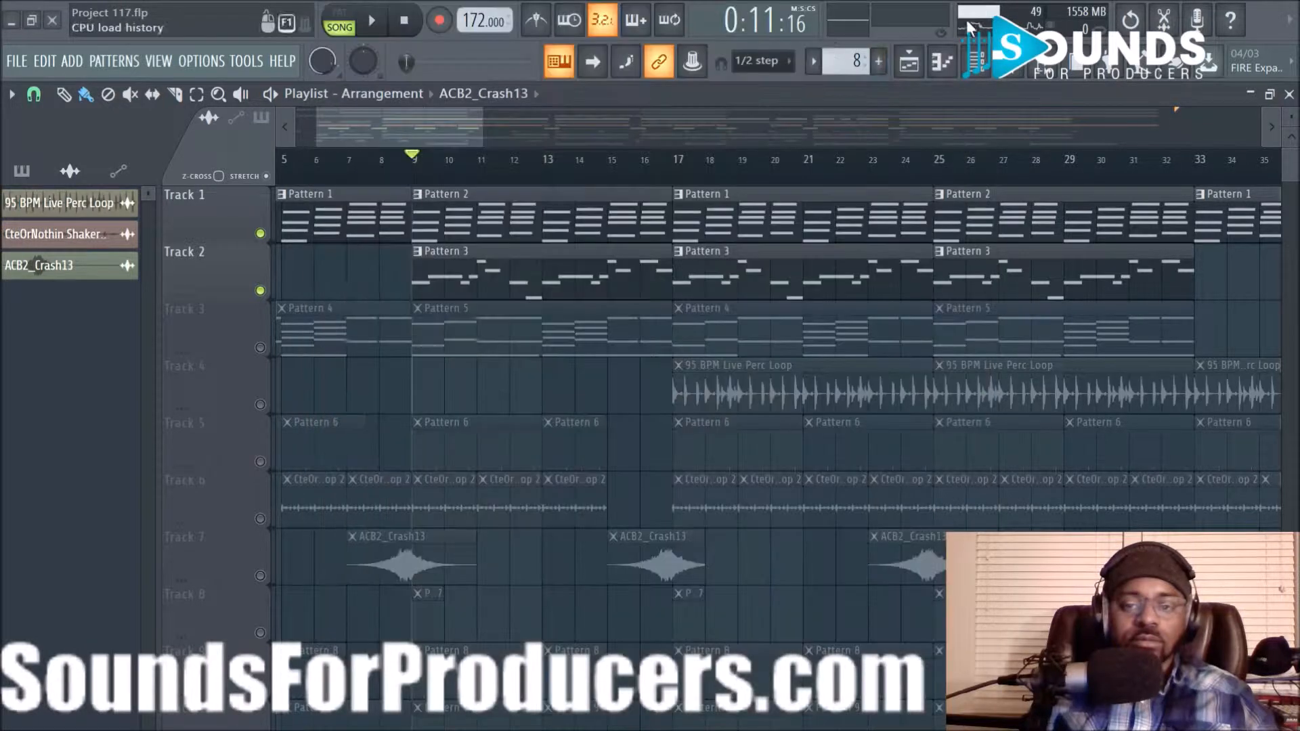
{"action": "left_click", "coordinate": [372, 21]}
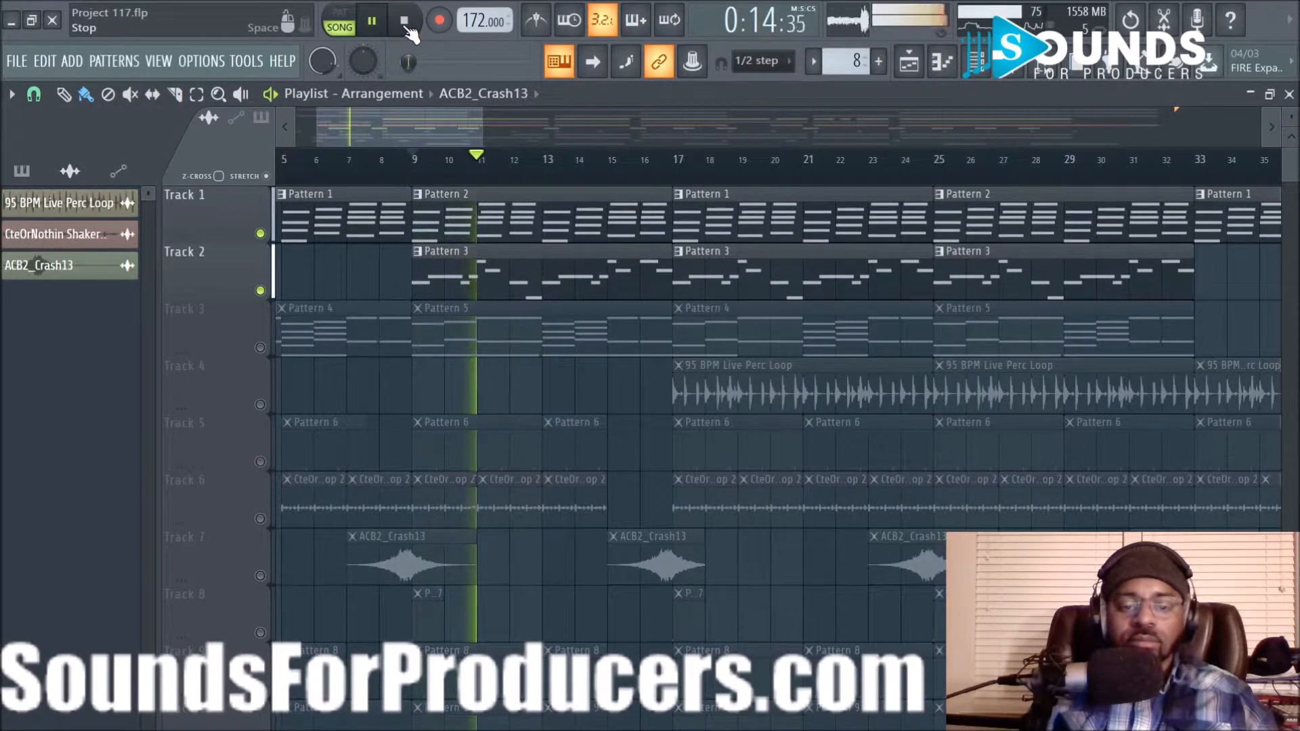
{"action": "left_click", "coordinate": [408, 32]}
- Set the audio buffer length to 8192 samples (186 ms) and play the two tracks from bar 9 again
{"action": "left_click", "coordinate": [203, 61]}
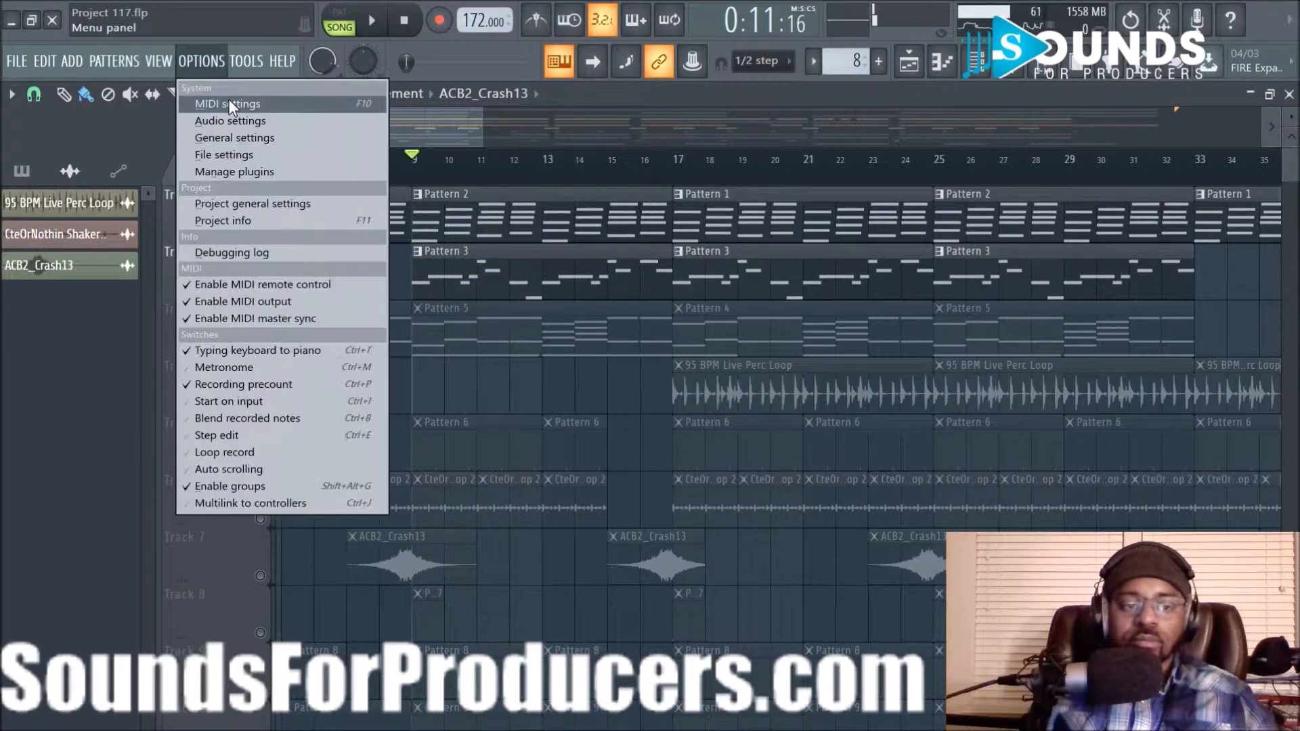
{"action": "left_click", "coordinate": [229, 118]}
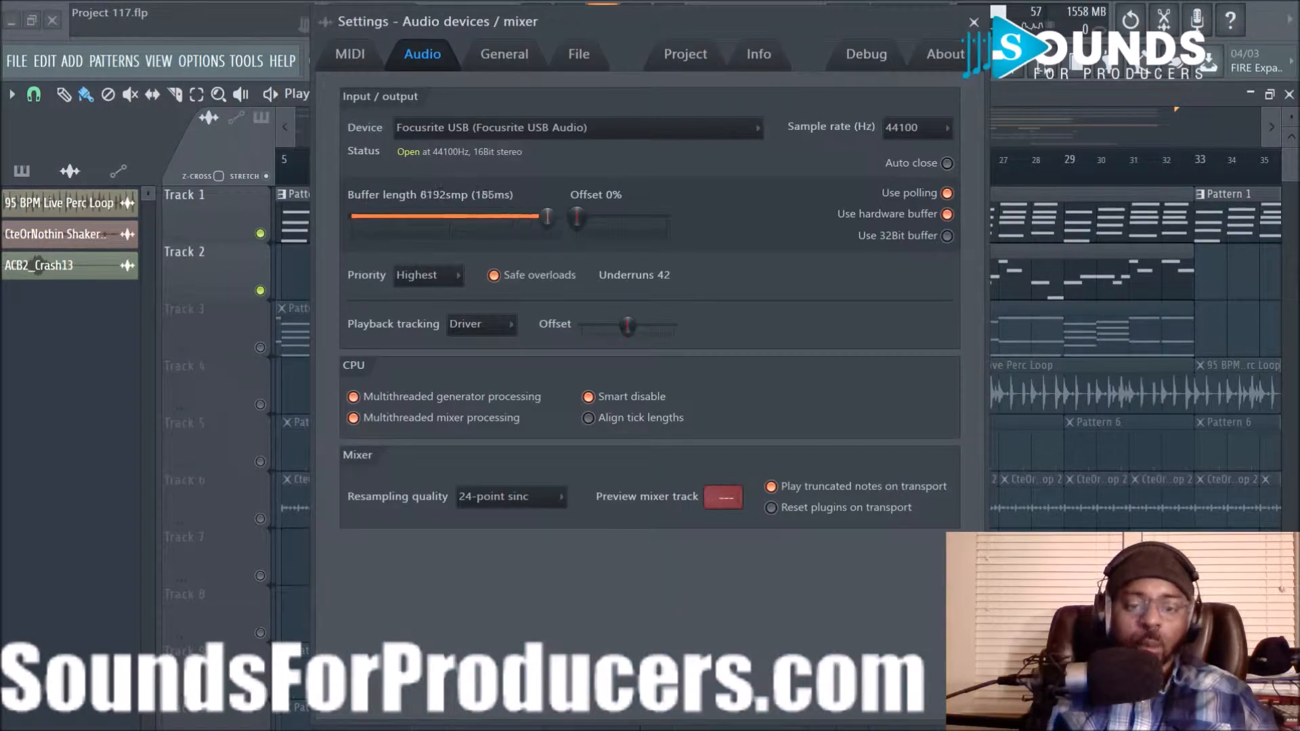
{"action": "left_click", "coordinate": [974, 22]}
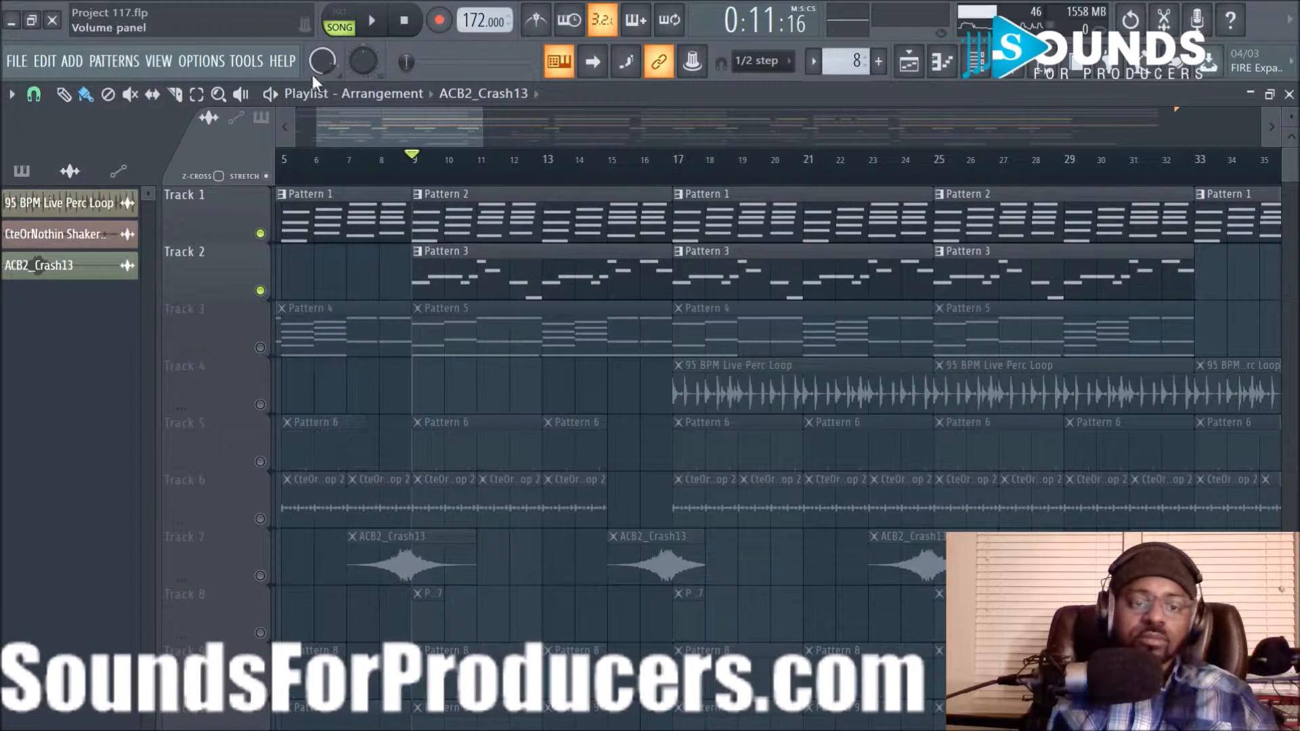
{"action": "left_click", "coordinate": [372, 20]}
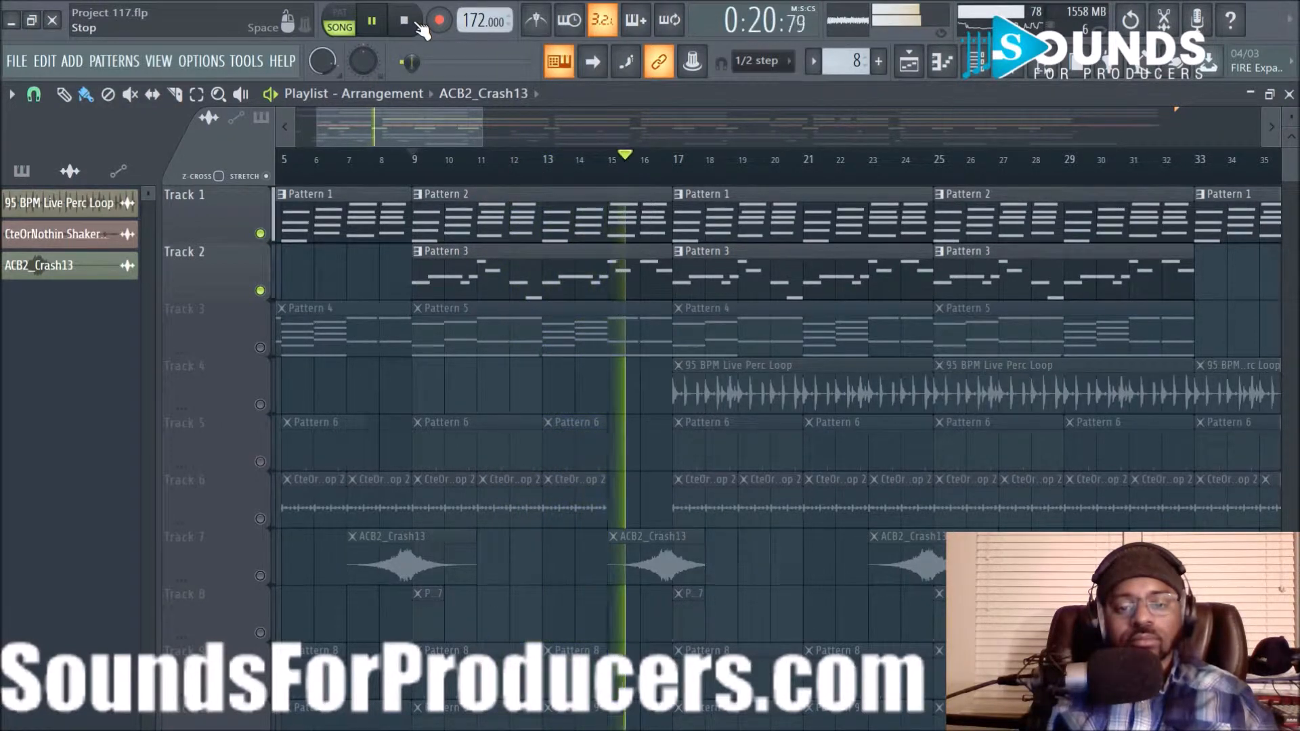
{"action": "left_click", "coordinate": [406, 21]}
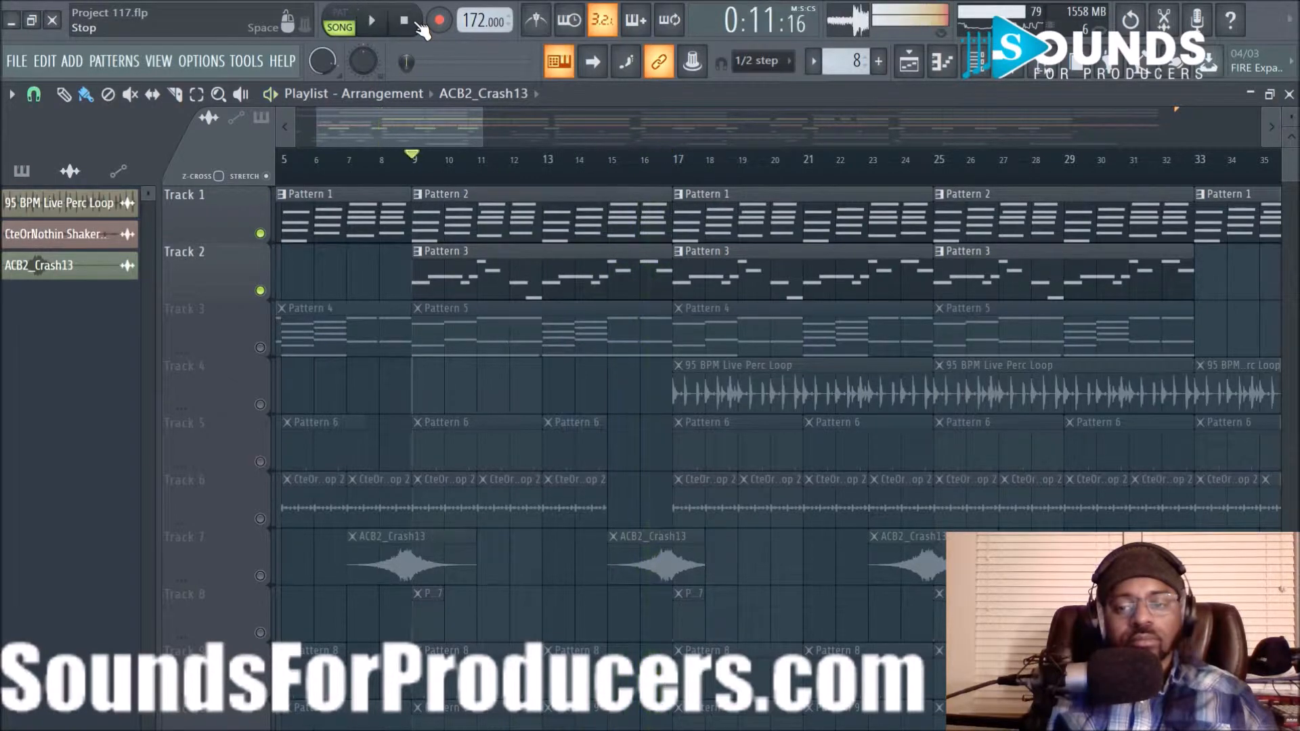
- Disable the effect slots on the mixer's Master track and return to the playlist
{"action": "left_click", "coordinate": [1008, 66]}
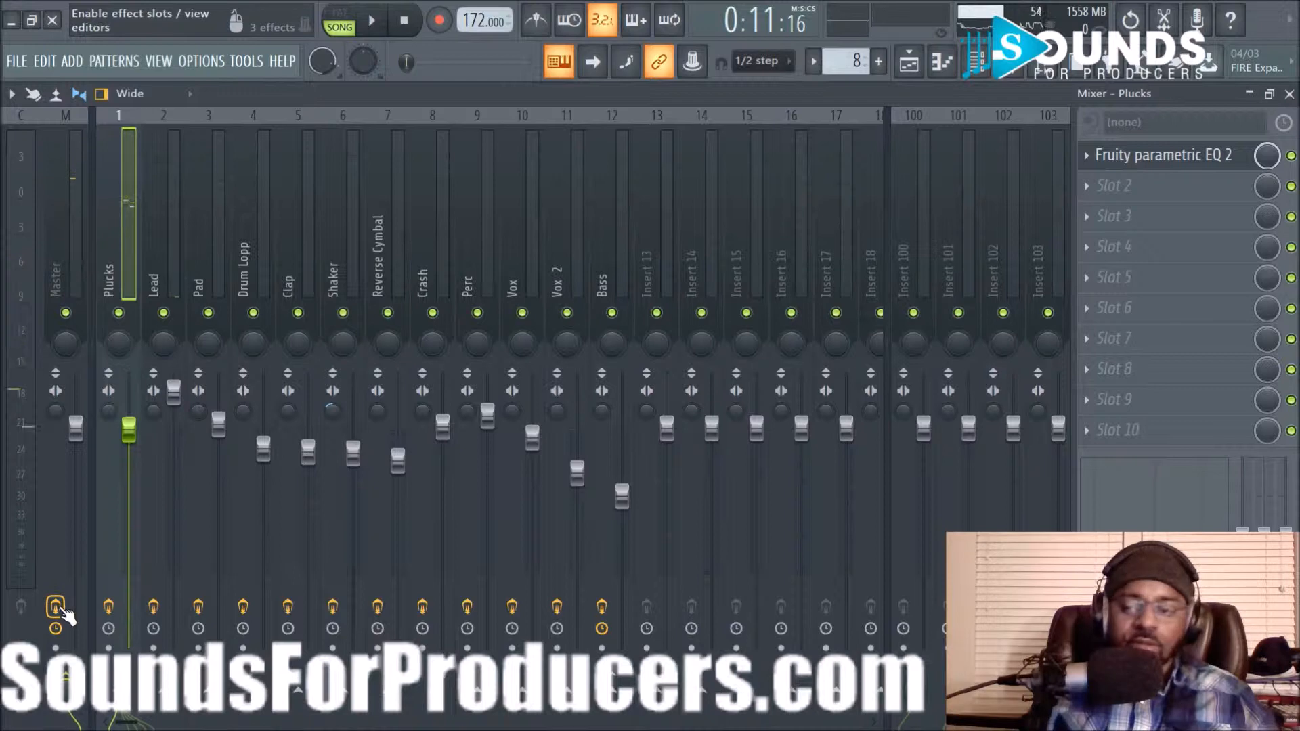
{"action": "left_click", "coordinate": [67, 271]}
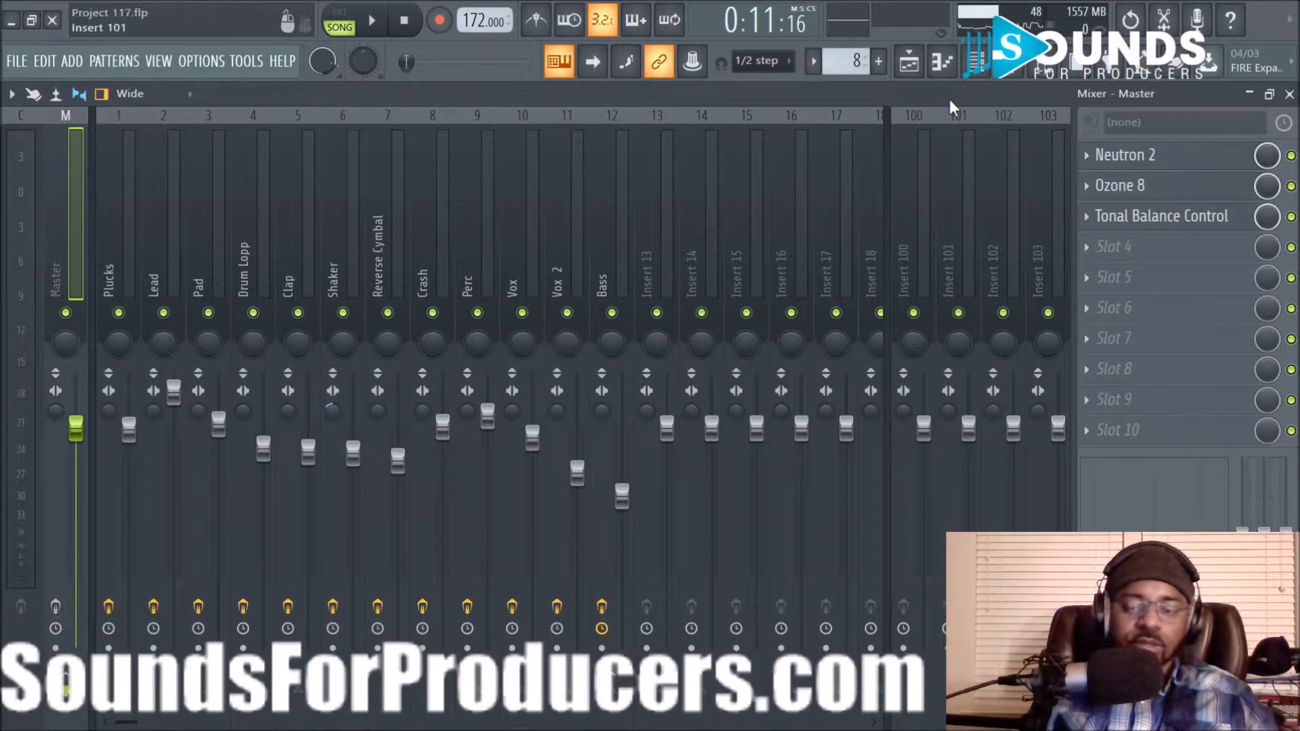
{"action": "left_click", "coordinate": [908, 61]}
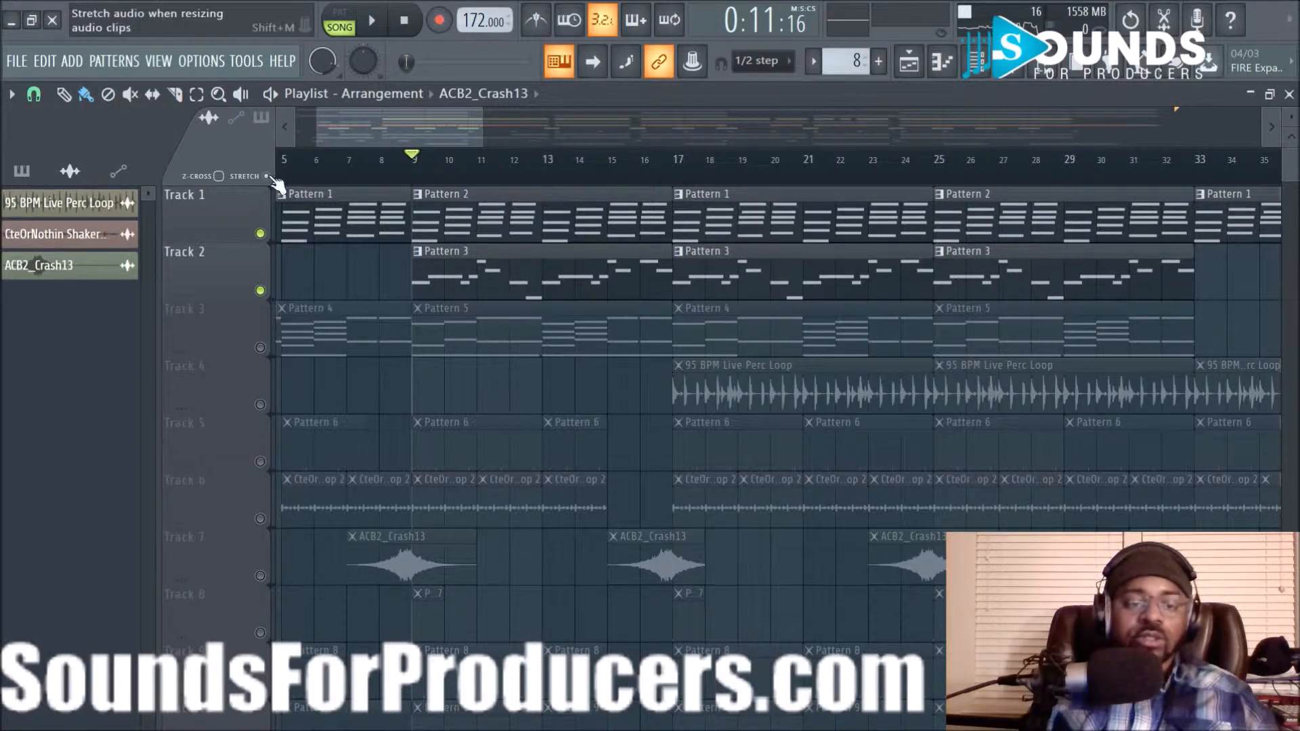
- Play Tracks 1 and 2 from bar 9 to test playback with the master effects bypassed
{"action": "left_click", "coordinate": [216, 63]}
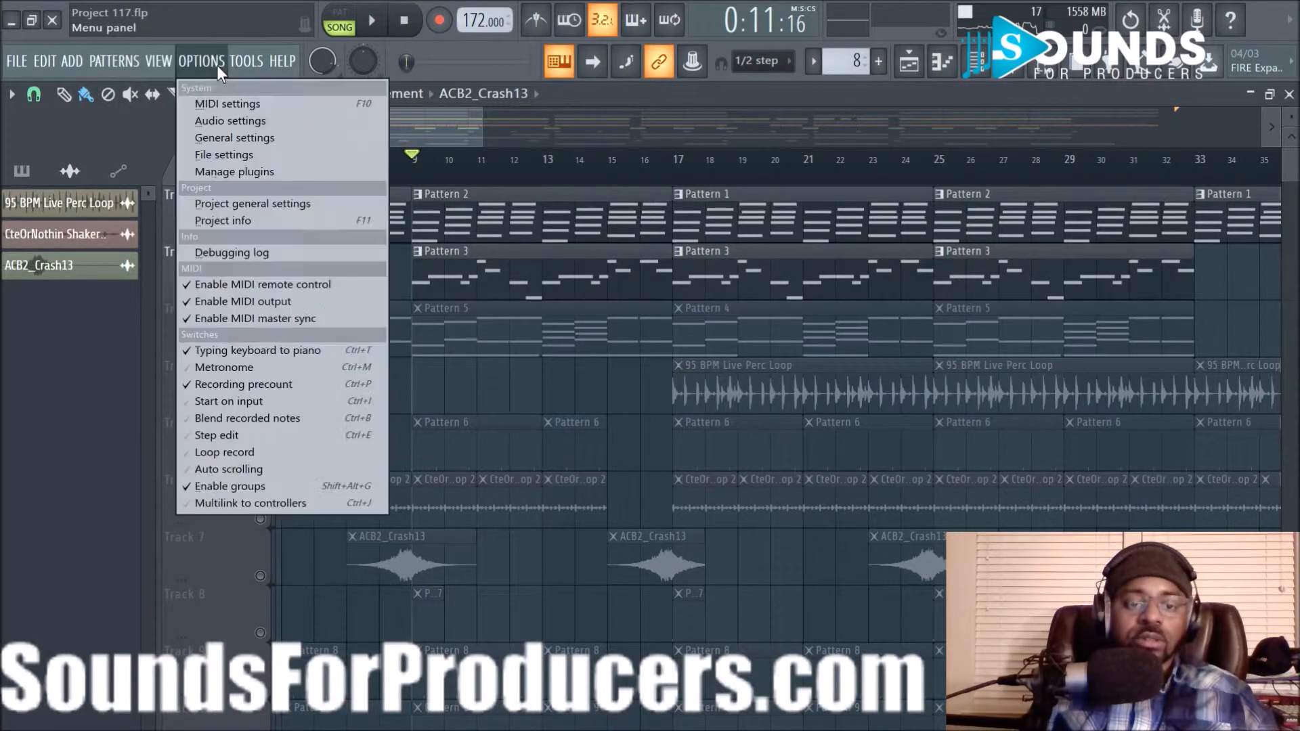
{"action": "left_click", "coordinate": [619, 100]}
{"action": "left_click", "coordinate": [372, 21]}
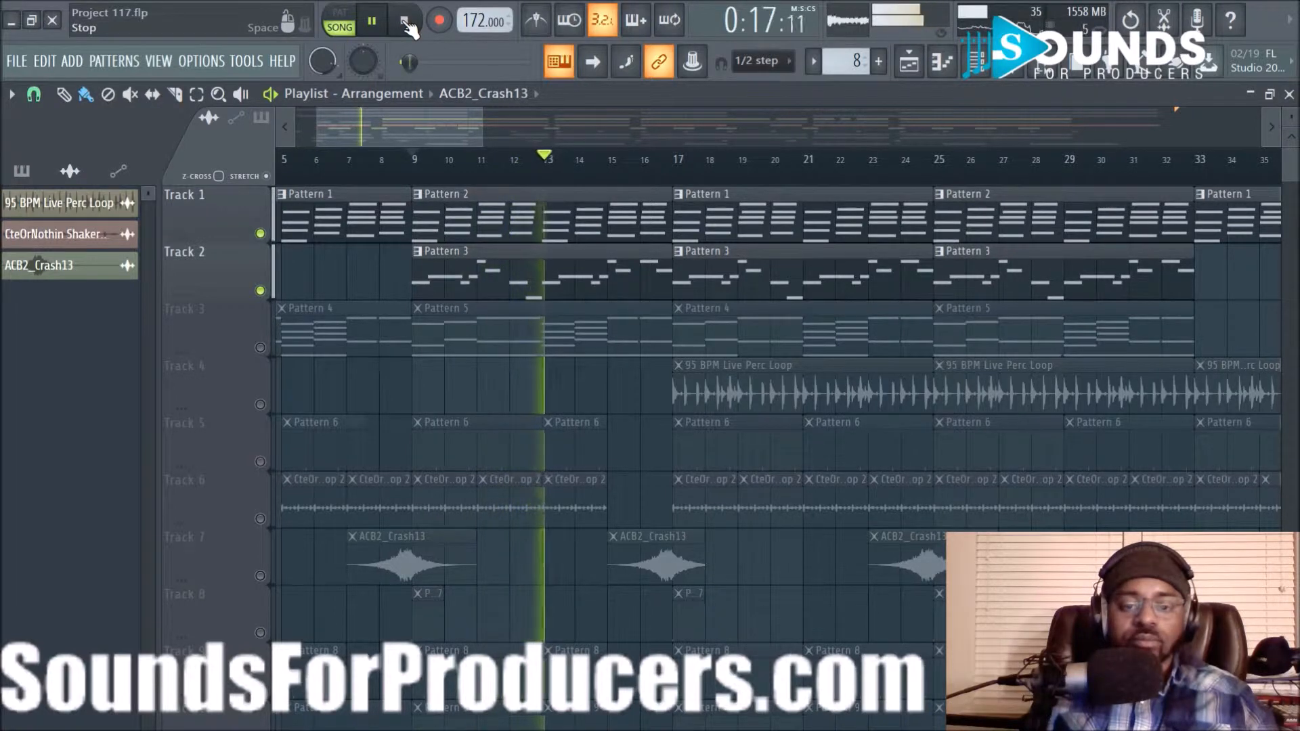
{"action": "left_click", "coordinate": [405, 22]}
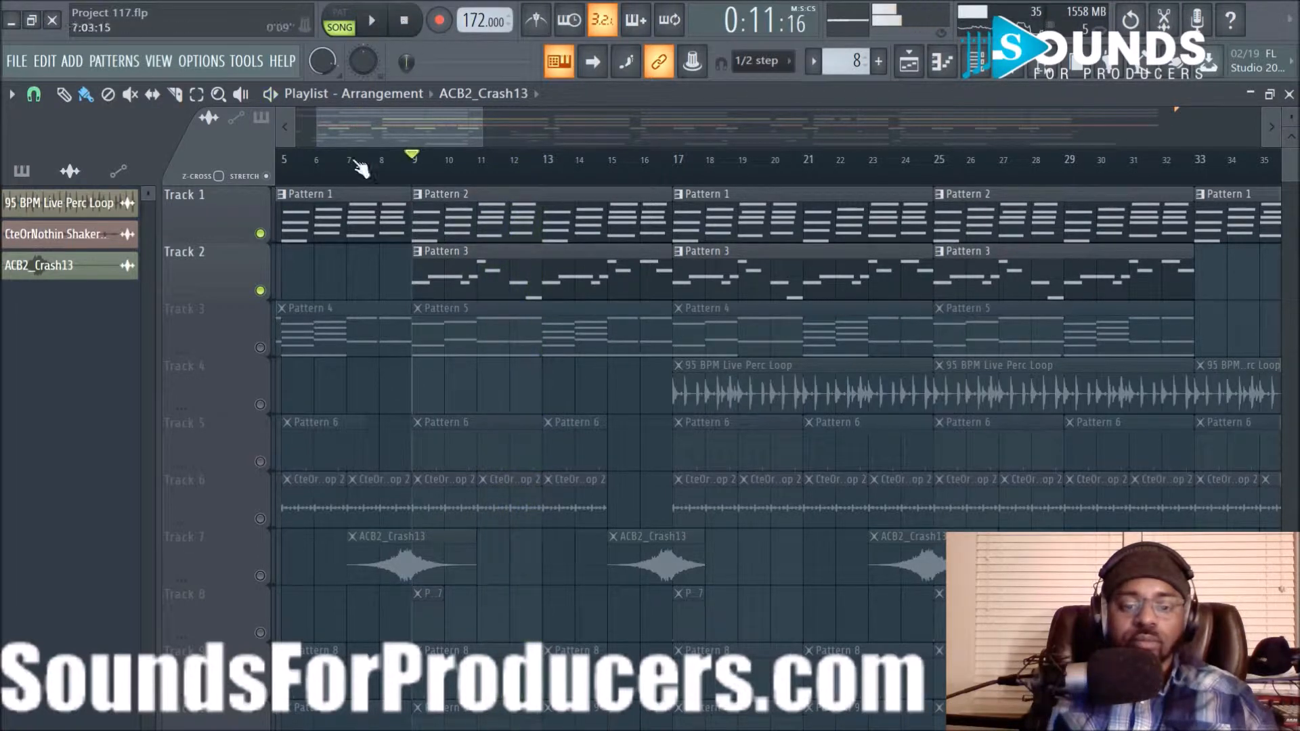
- Isolate Track 2 by muting Track 1, and view the channel rack before closing it
{"action": "right_click", "coordinate": [263, 293]}
{"action": "left_click", "coordinate": [976, 62]}
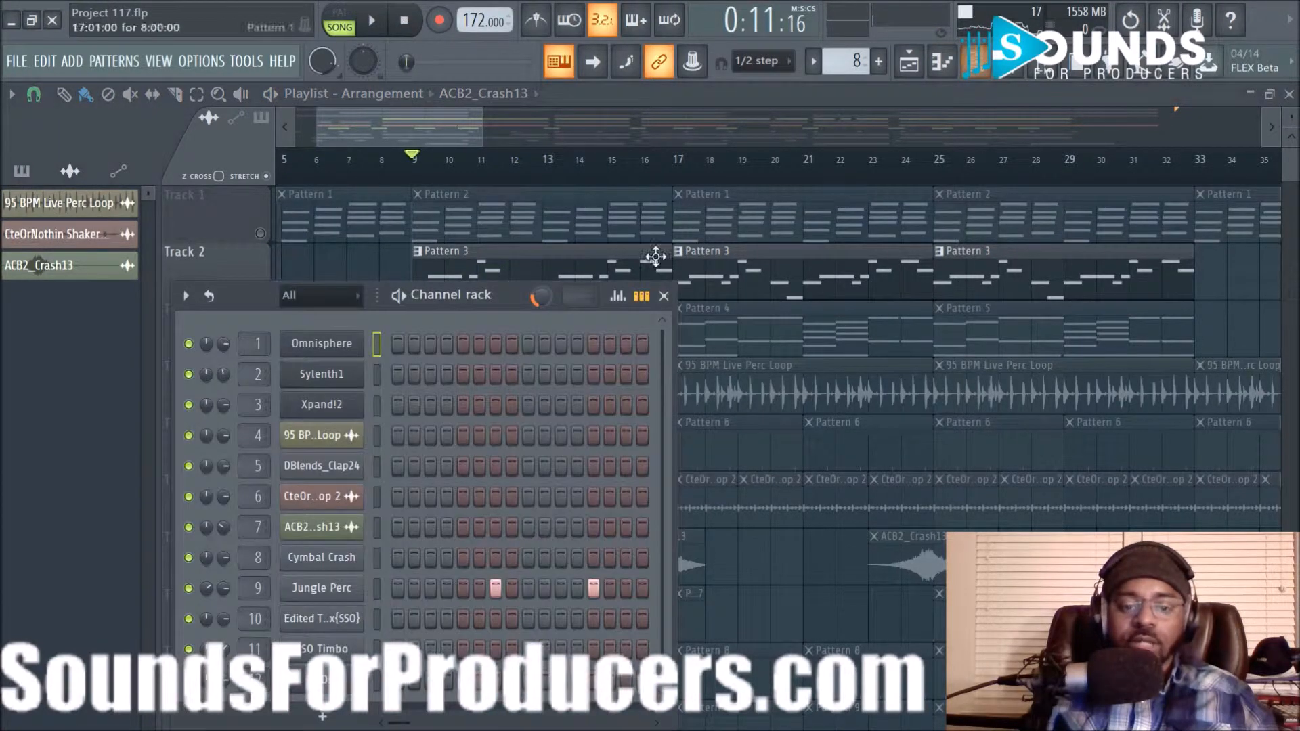
{"action": "left_click", "coordinate": [663, 296]}
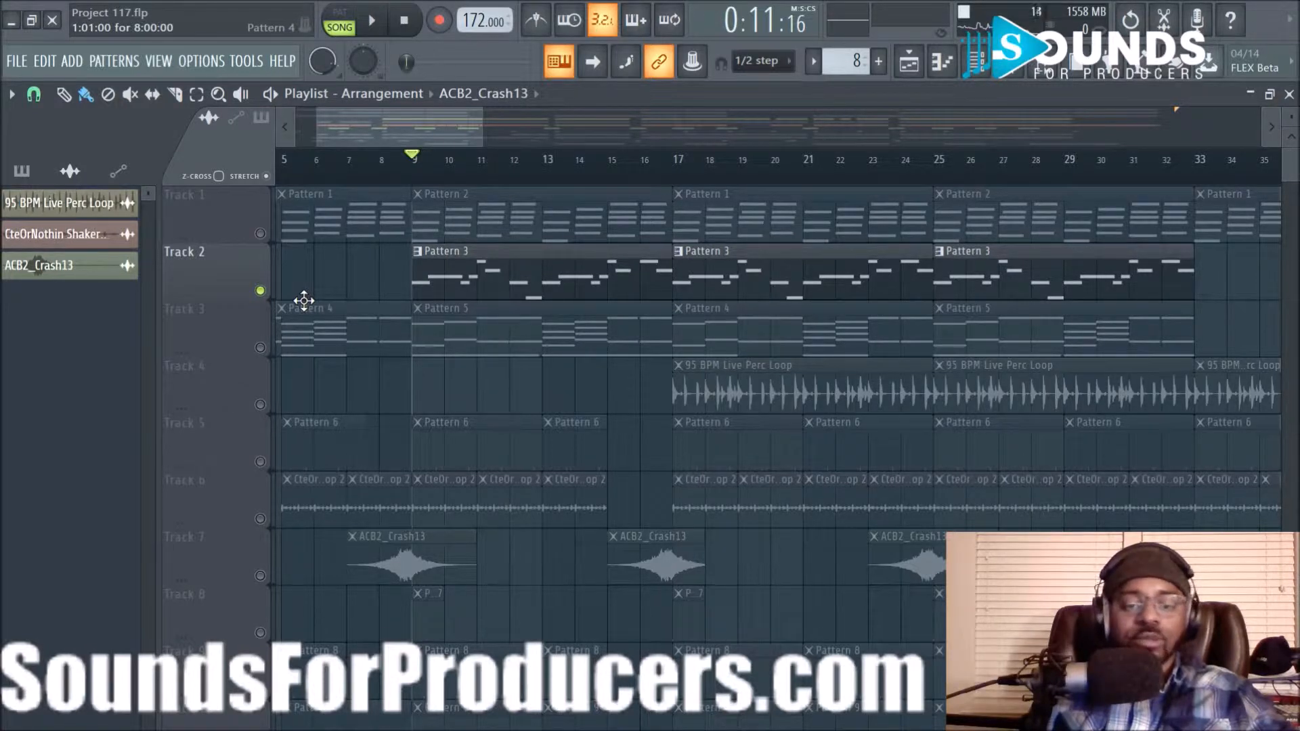
- Set the song position to bar 17, switch playback from Track 2 to Track 1 alone, and play a short passage
{"action": "left_click", "coordinate": [680, 173]}
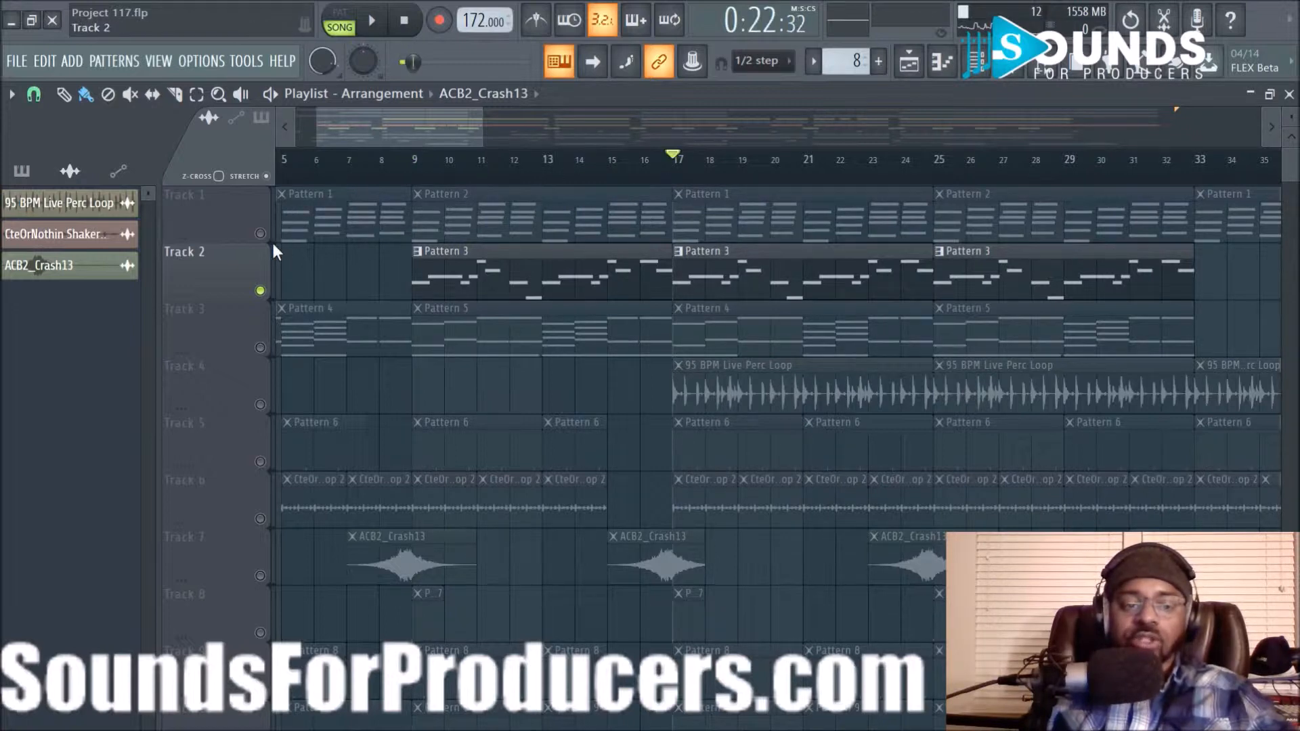
{"action": "left_click", "coordinate": [260, 291]}
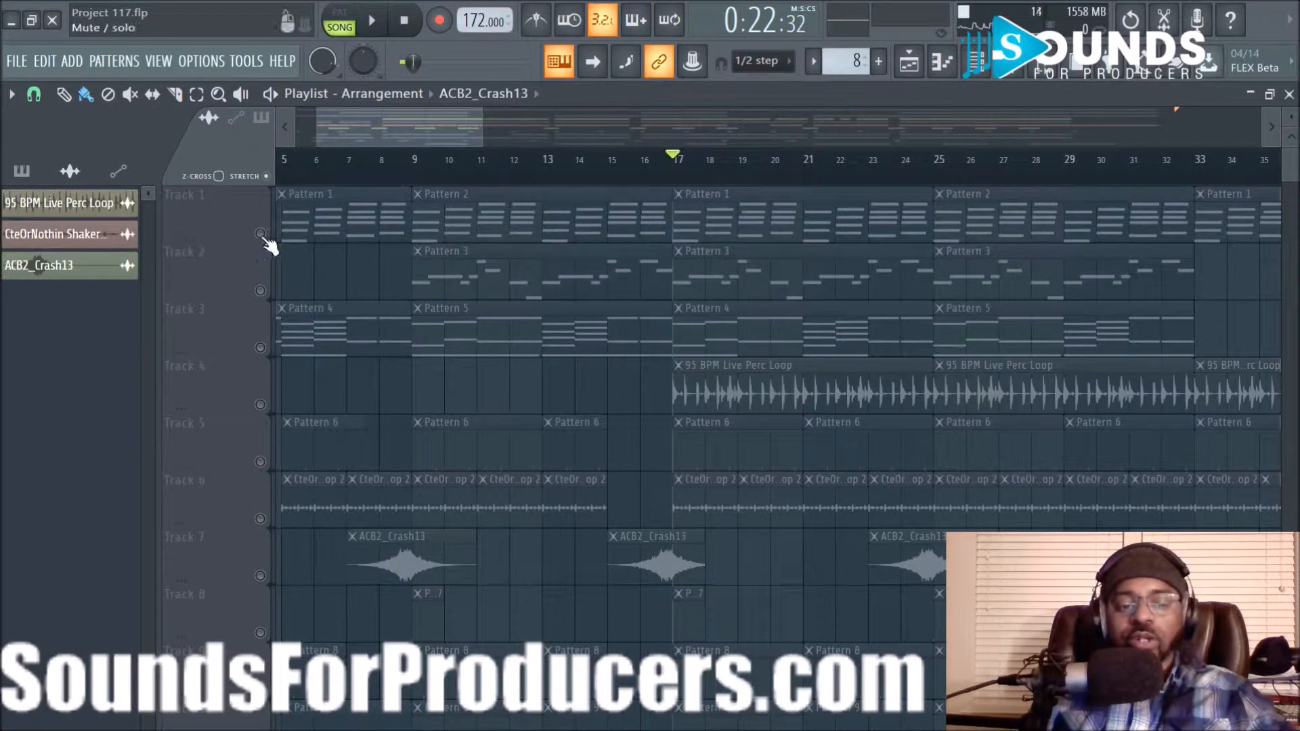
{"action": "left_click", "coordinate": [260, 234]}
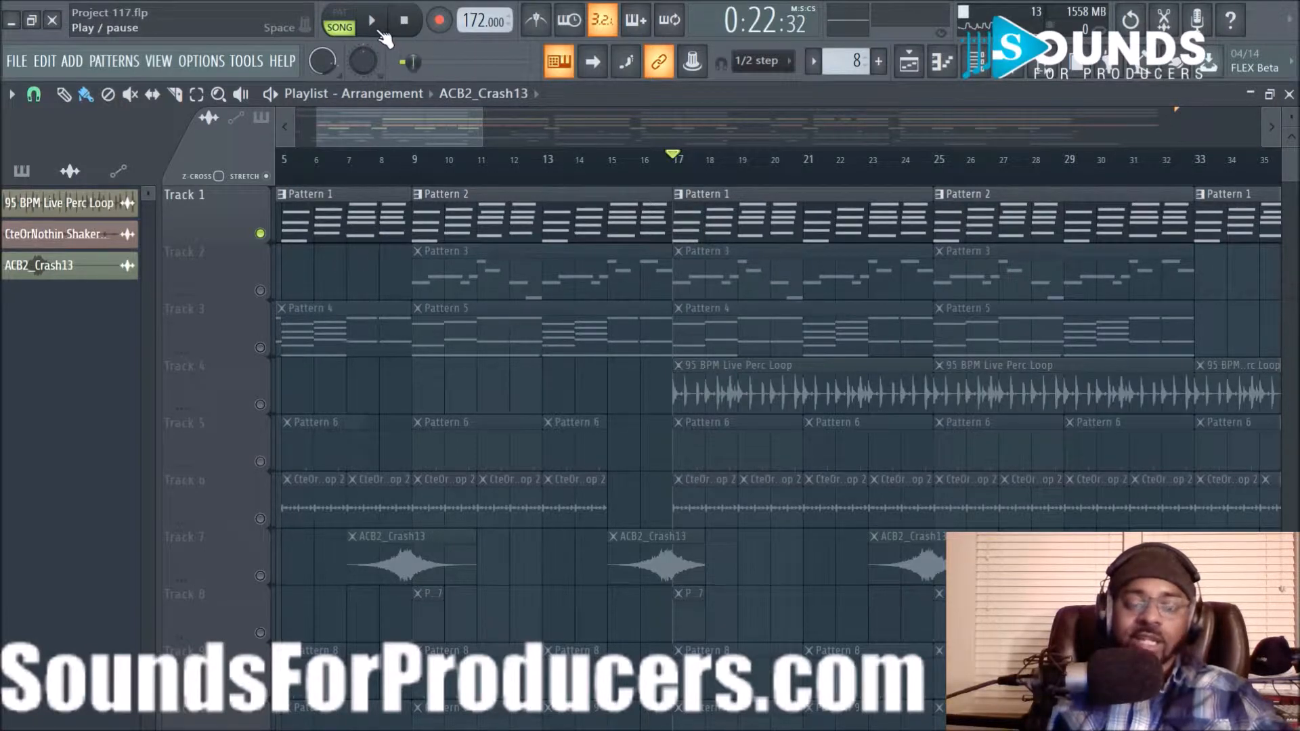
{"action": "left_click", "coordinate": [378, 28]}
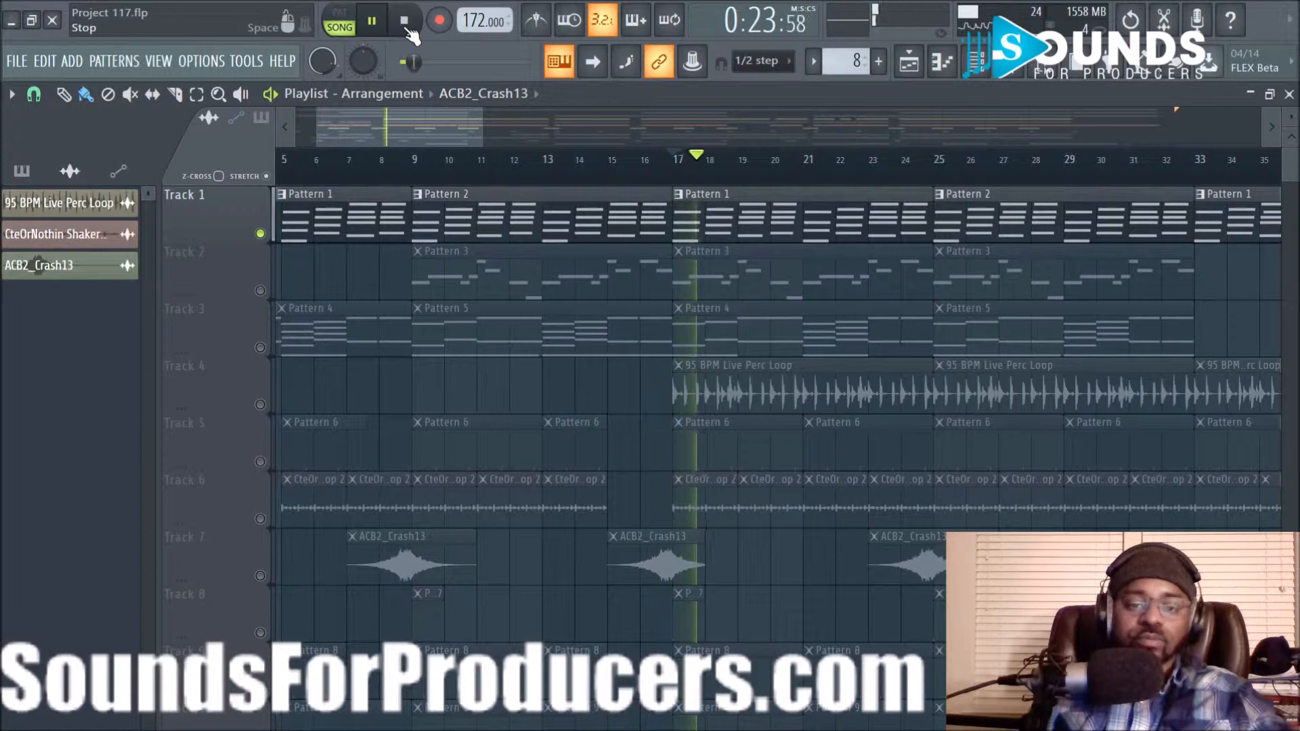
{"action": "left_click", "coordinate": [405, 22]}
- Mute Track 1, enable Track 2, and play it alone from bar 17
{"action": "left_click", "coordinate": [260, 290]}
{"action": "left_click", "coordinate": [260, 234]}
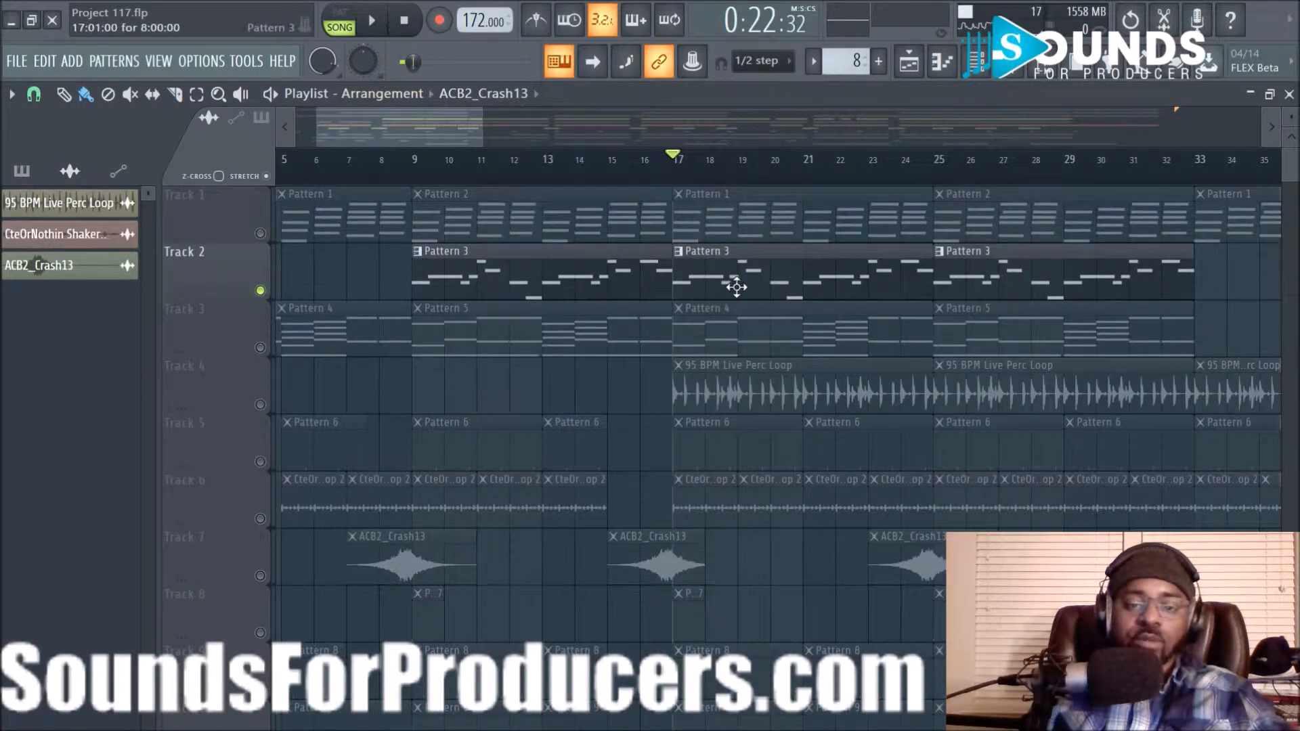
{"action": "left_click", "coordinate": [377, 25]}
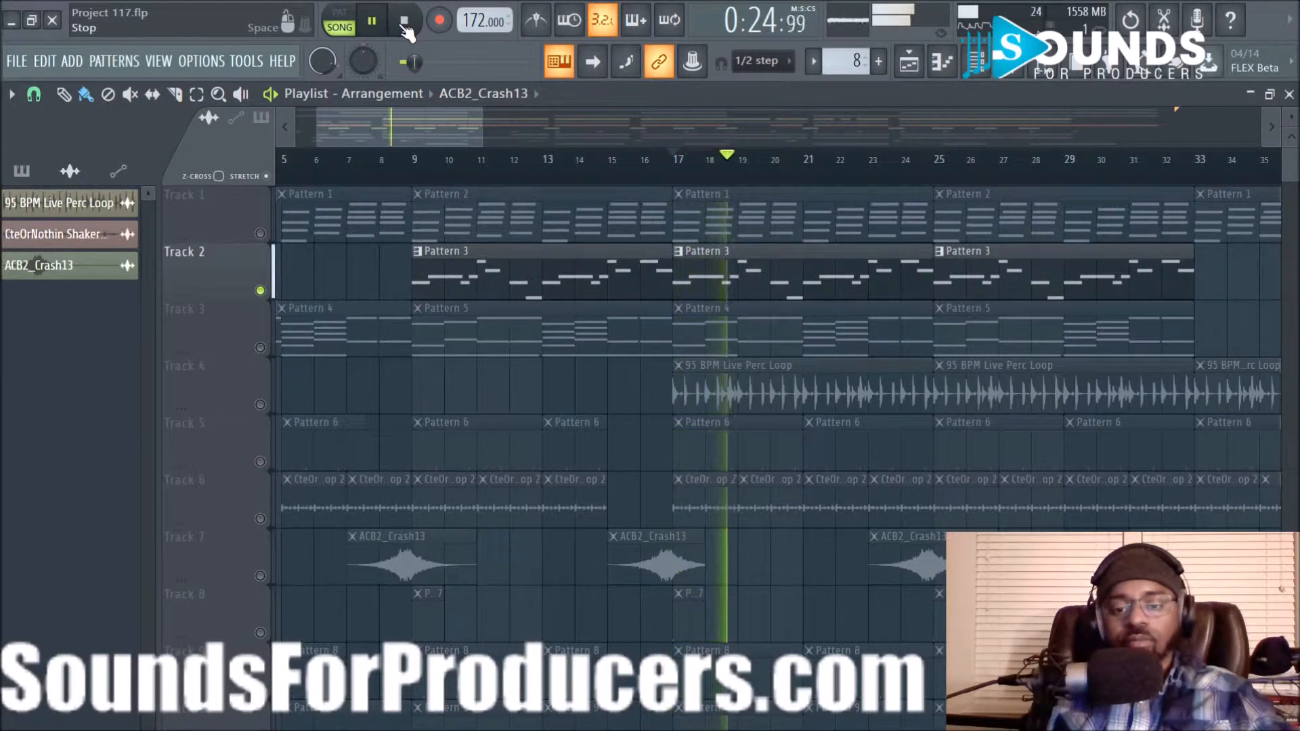
{"action": "left_click", "coordinate": [405, 25]}
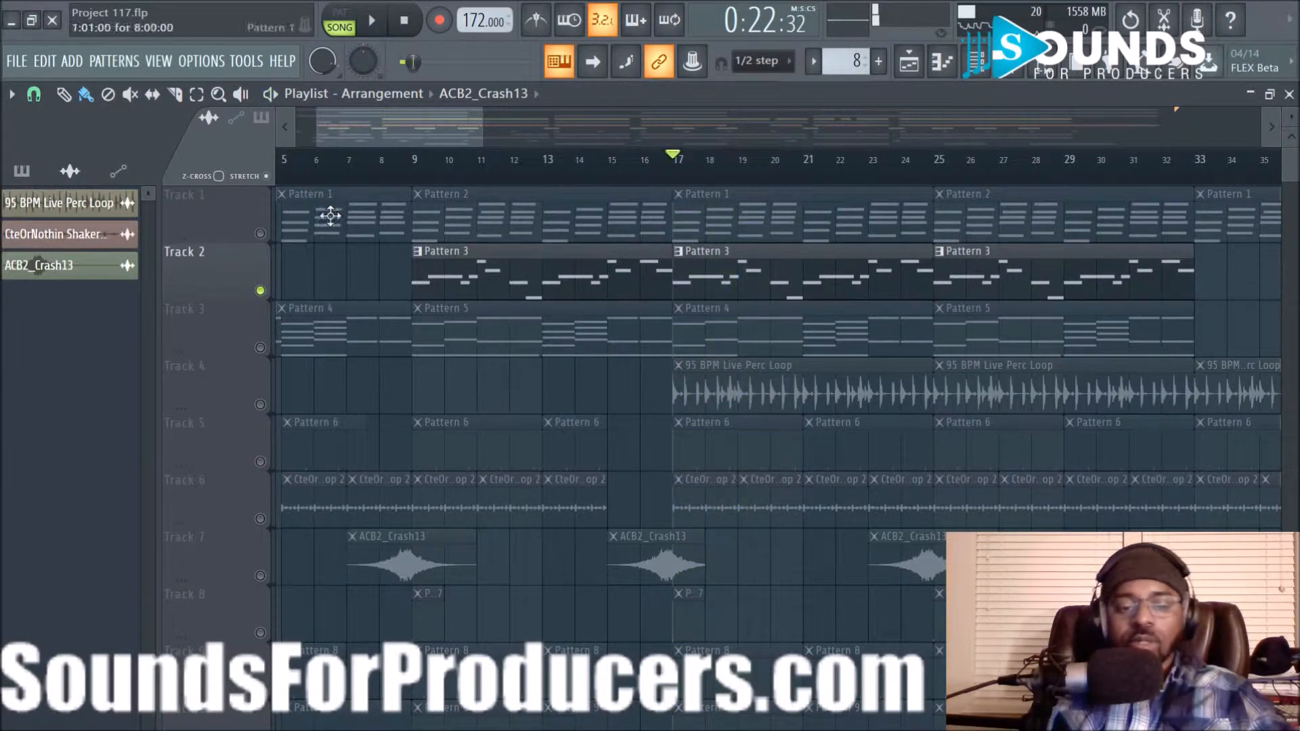
- Enable Track 3 with Tracks 1 and 2 muted, and play it alone from bar 17
{"action": "left_click", "coordinate": [261, 348]}
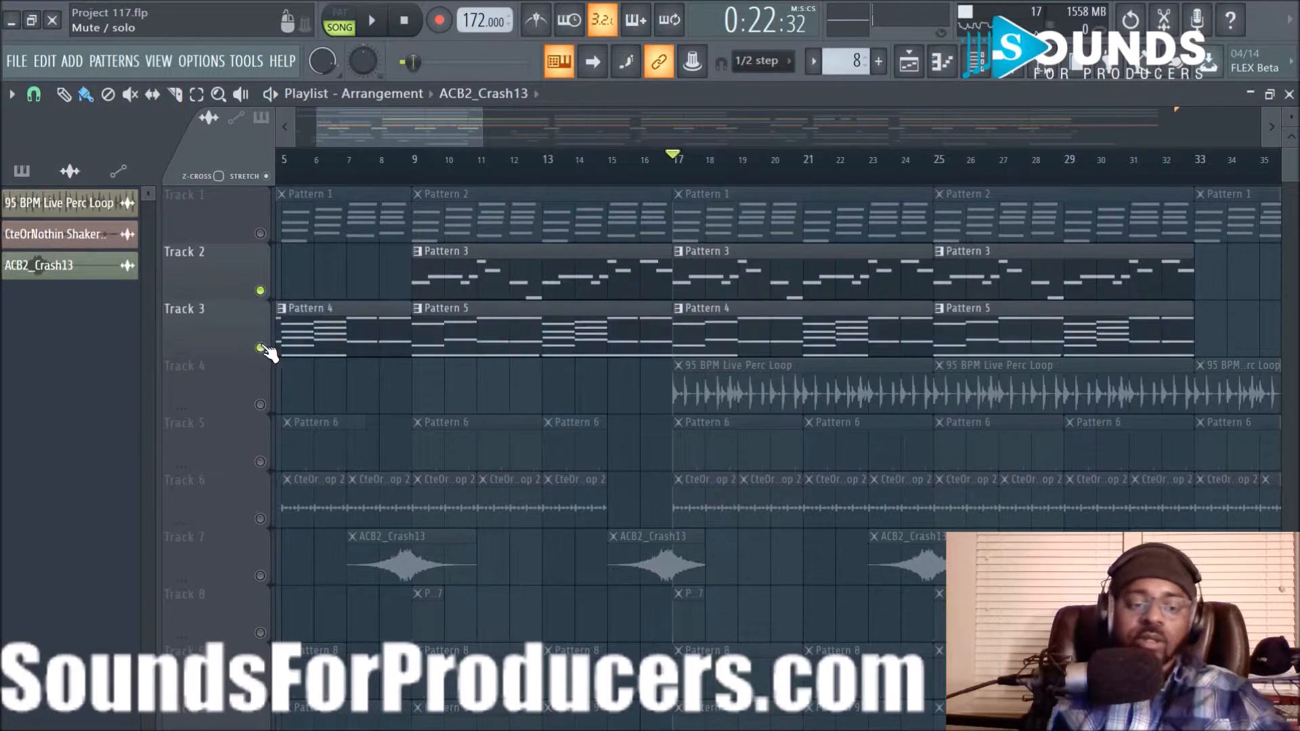
{"action": "left_click", "coordinate": [260, 234]}
{"action": "left_click", "coordinate": [260, 290]}
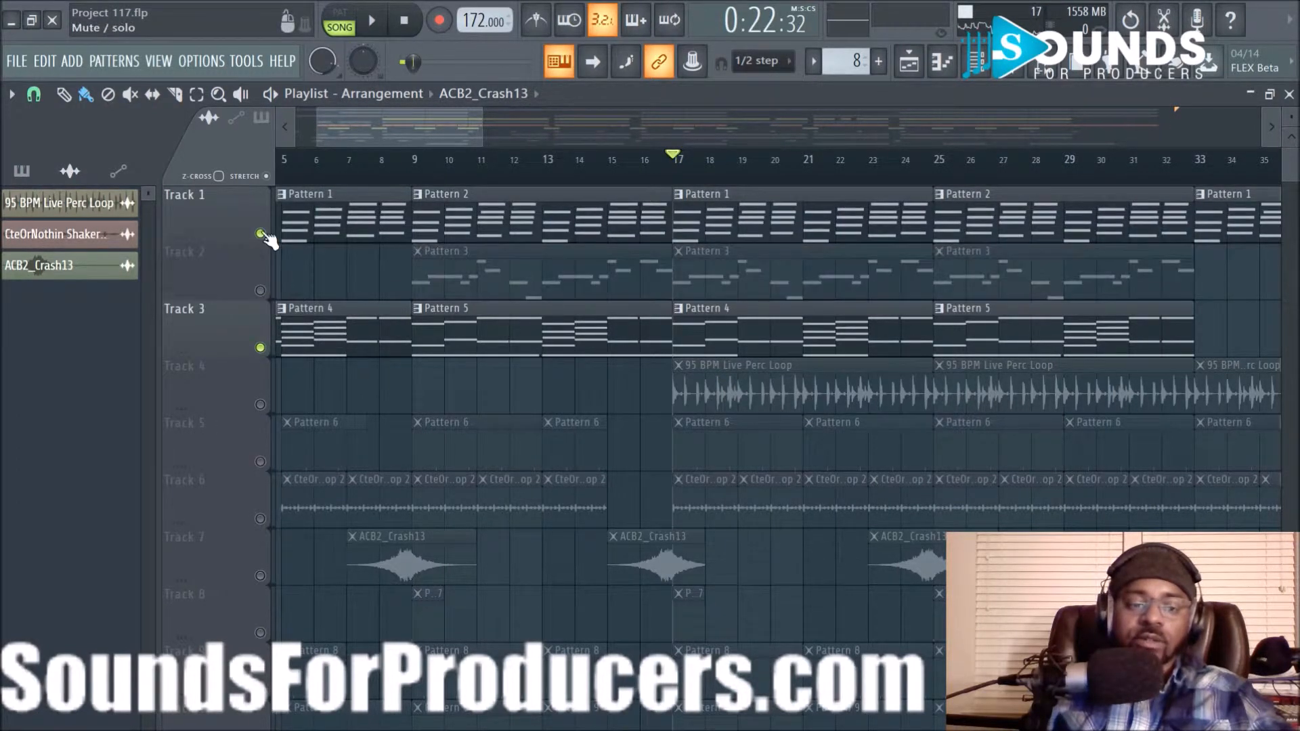
{"action": "left_click", "coordinate": [260, 233]}
{"action": "left_click", "coordinate": [373, 21]}
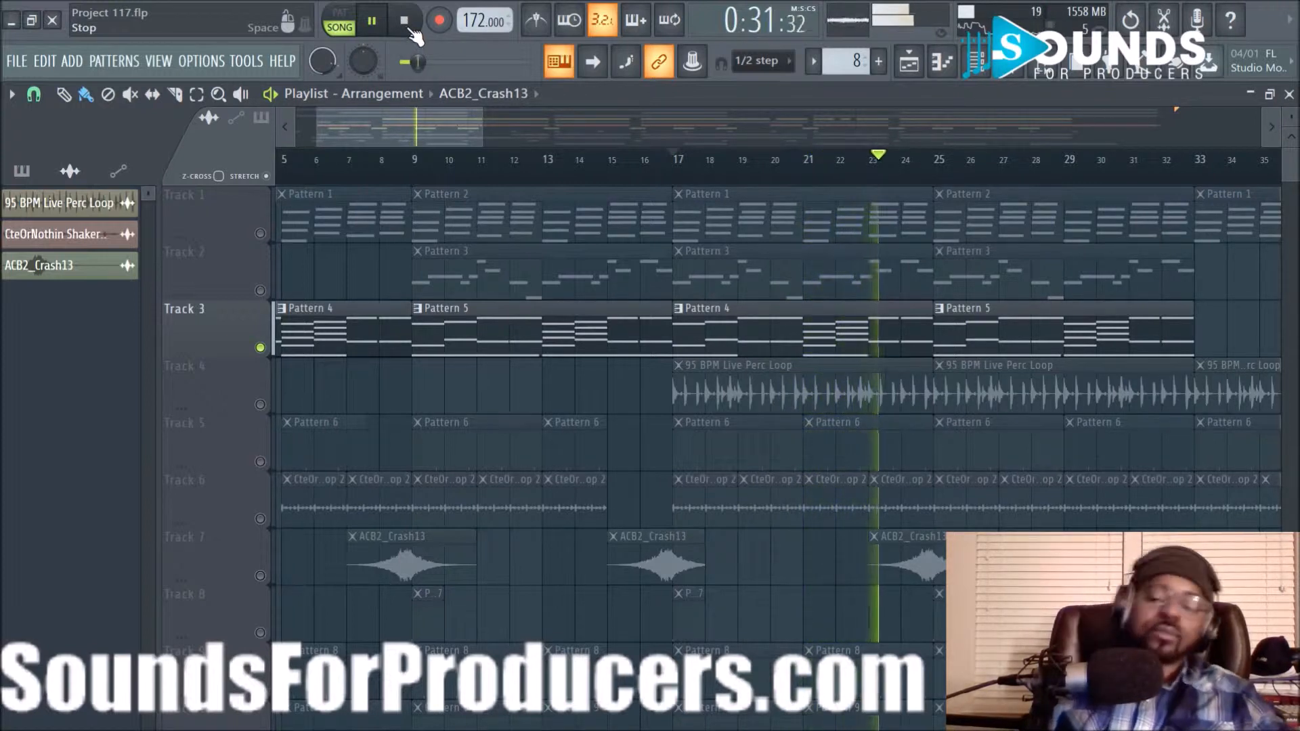
{"action": "left_click", "coordinate": [410, 29]}
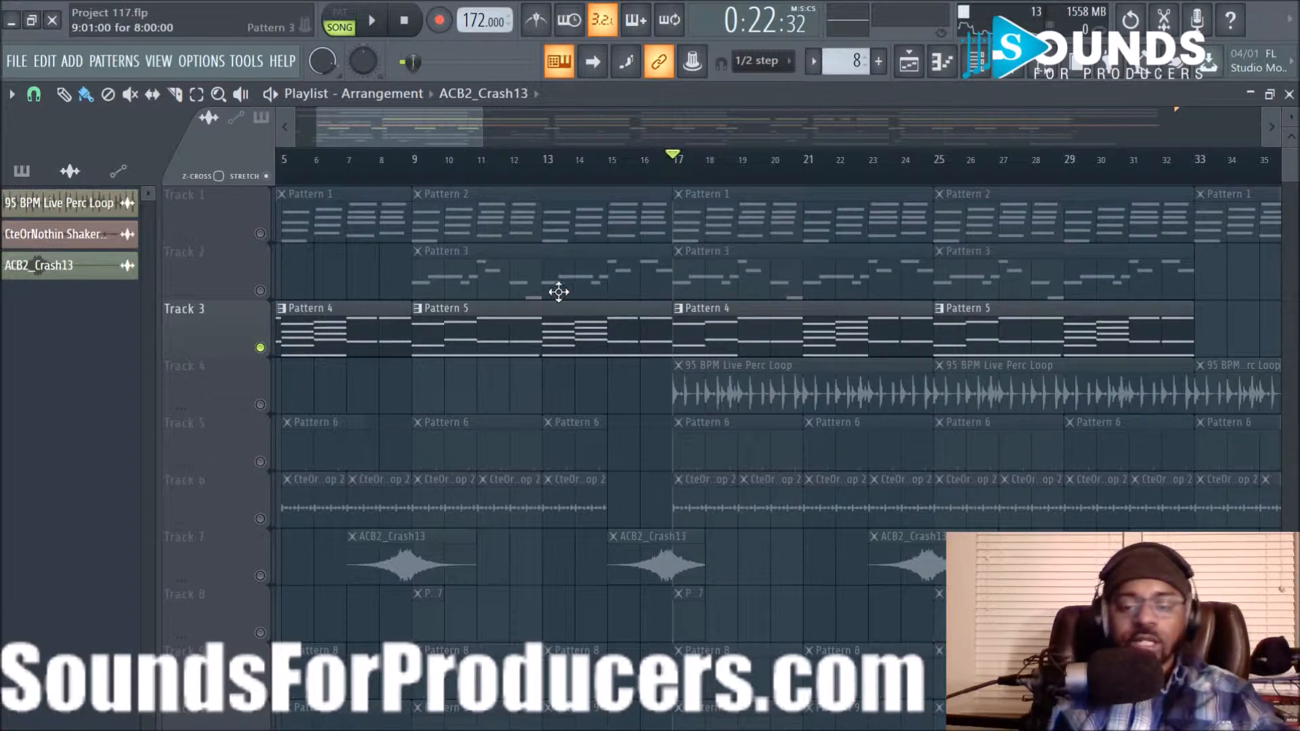
- Unmute Track 1 and play it together with Track 3 from bar 17
{"action": "left_click", "coordinate": [260, 234]}
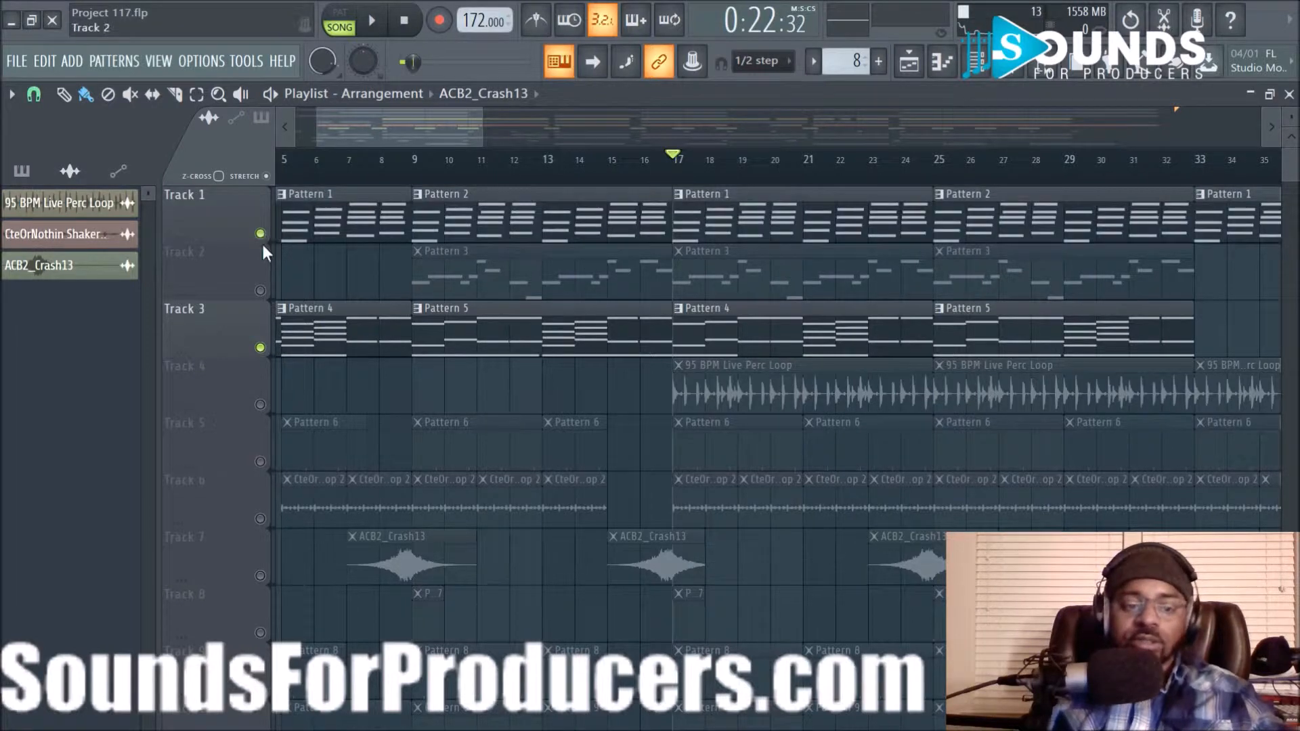
{"action": "left_click", "coordinate": [371, 39]}
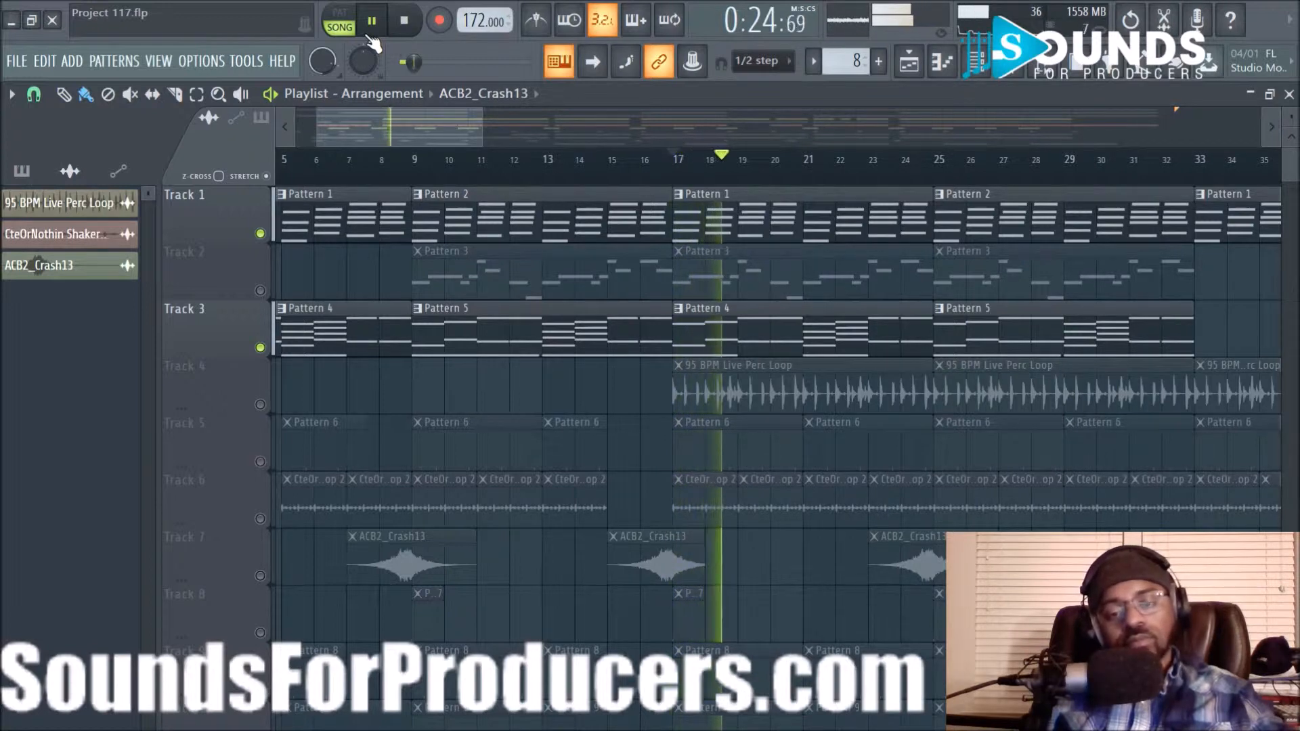
{"action": "left_click", "coordinate": [406, 22]}
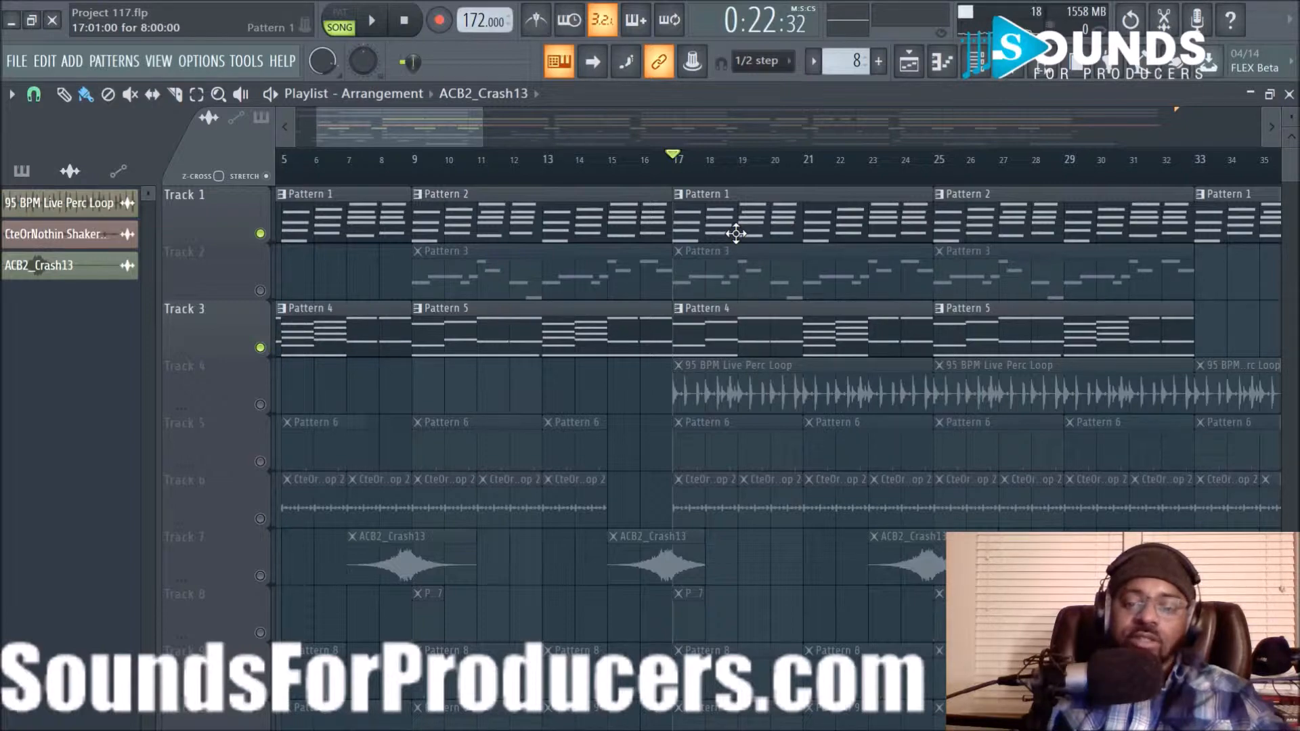
- Examine the chord notes of Pattern 1 and Pattern 4 in the piano roll, returning to the playlist
{"action": "double_click", "coordinate": [711, 234]}
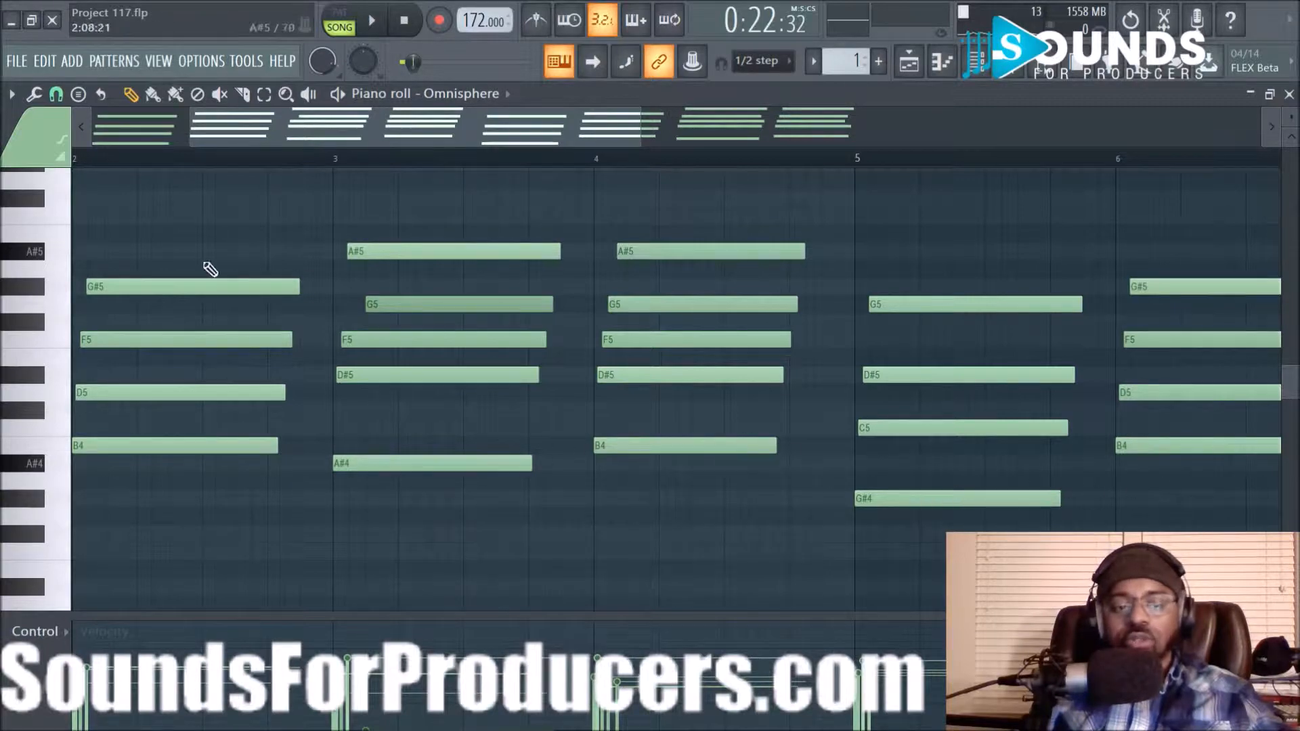
{"action": "left_click", "coordinate": [910, 63]}
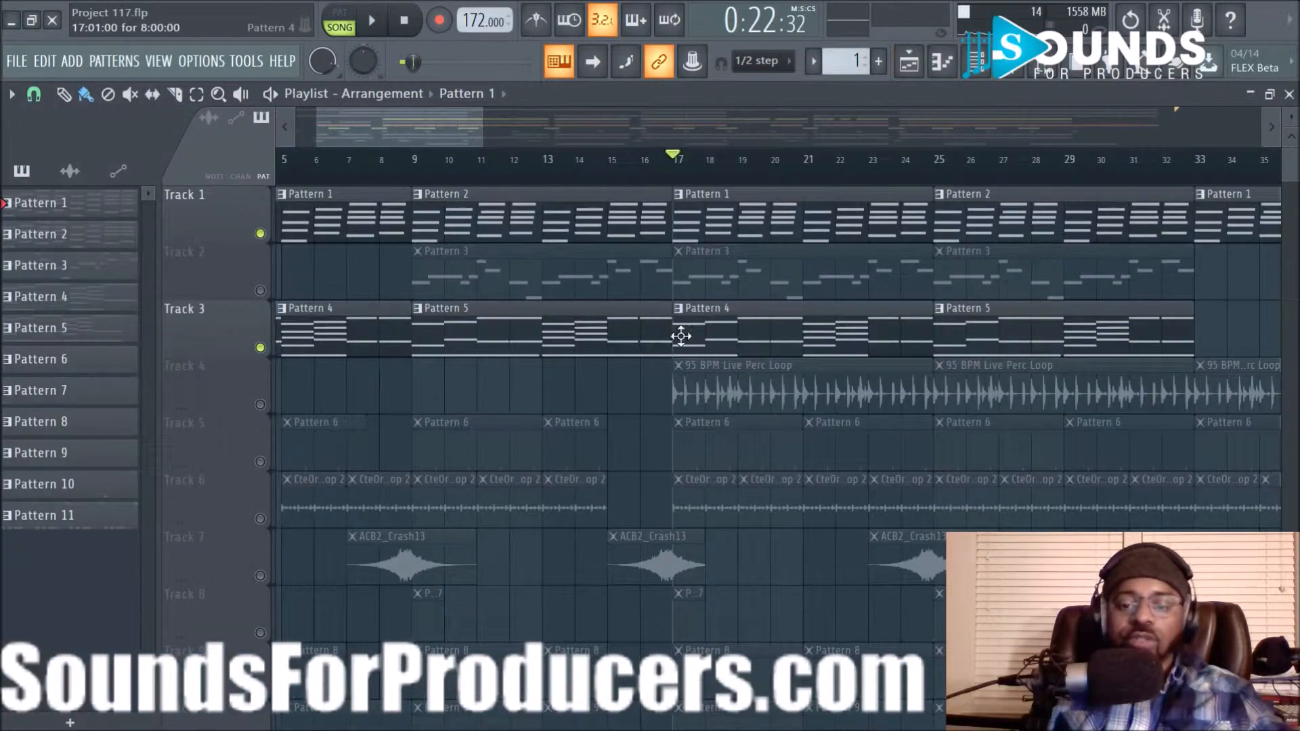
{"action": "double_click", "coordinate": [725, 342]}
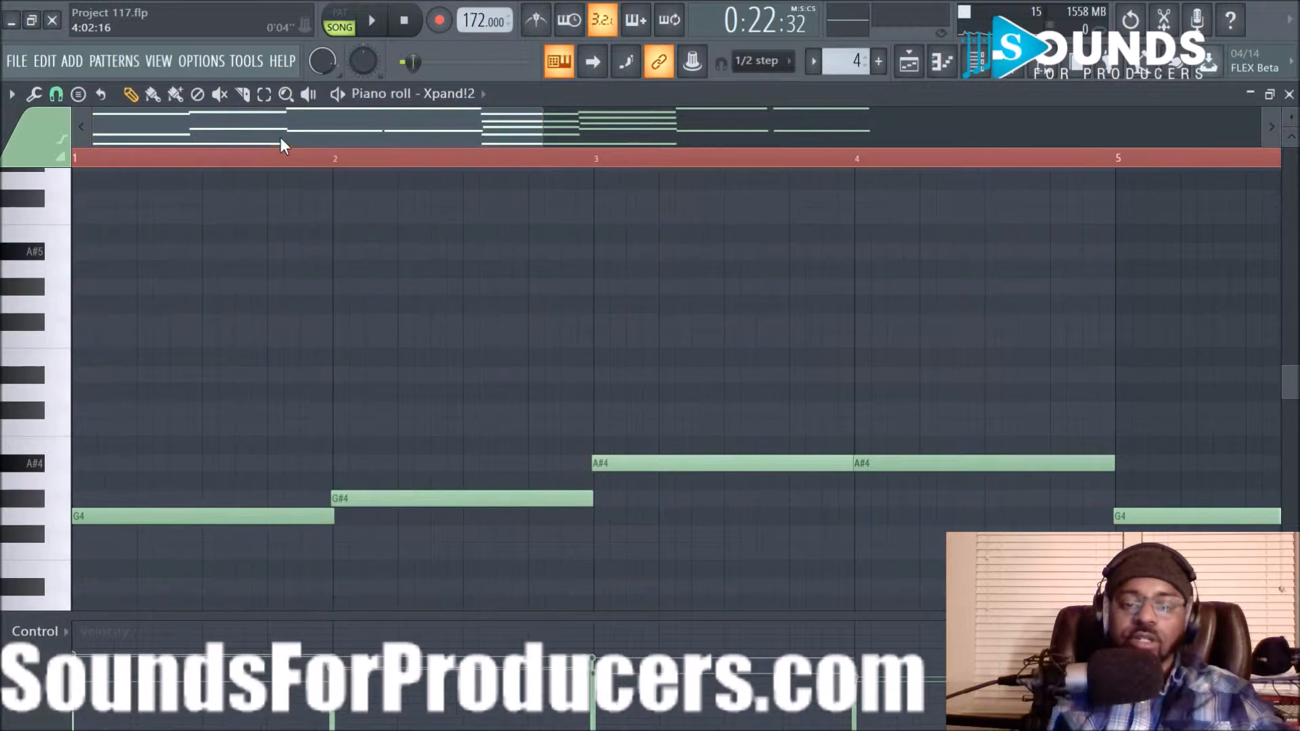
{"action": "scroll", "coordinate": [622, 307], "scroll_direction": "down", "scroll_amount": 5}
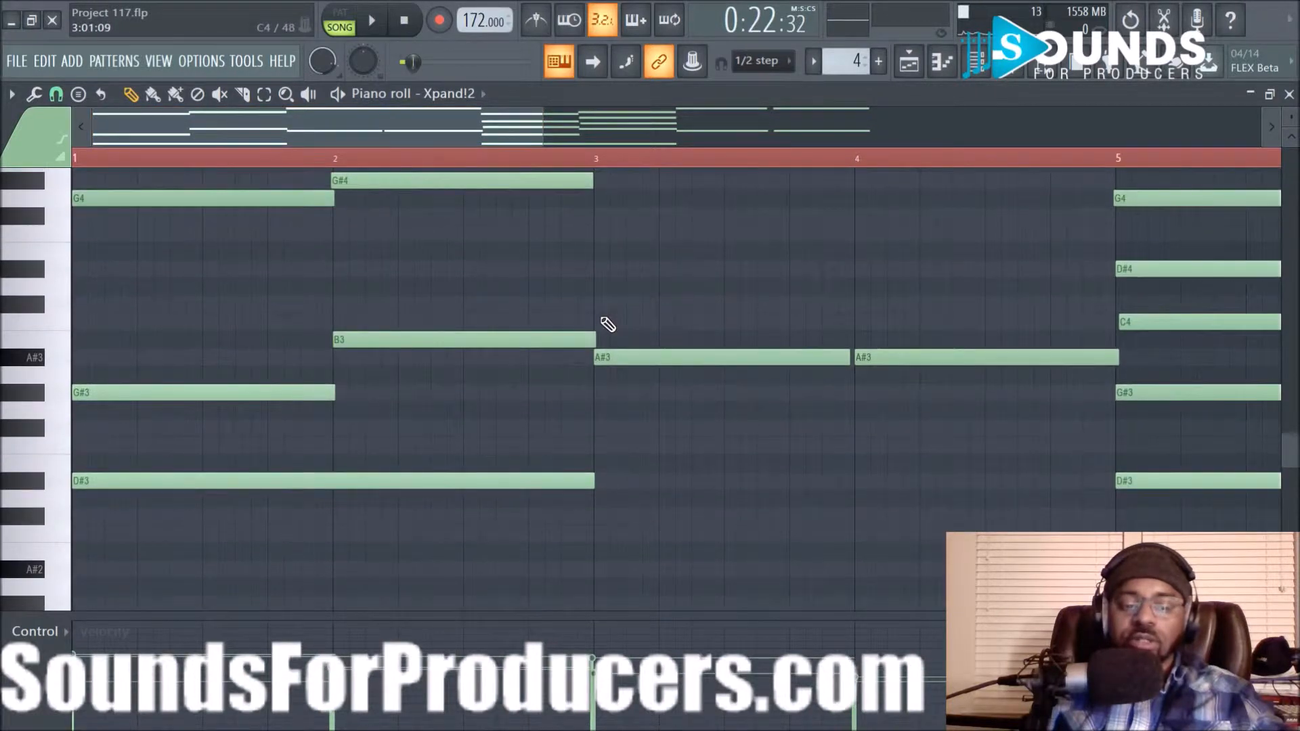
{"action": "scroll", "coordinate": [607, 324], "scroll_direction": "up", "scroll_amount": 2}
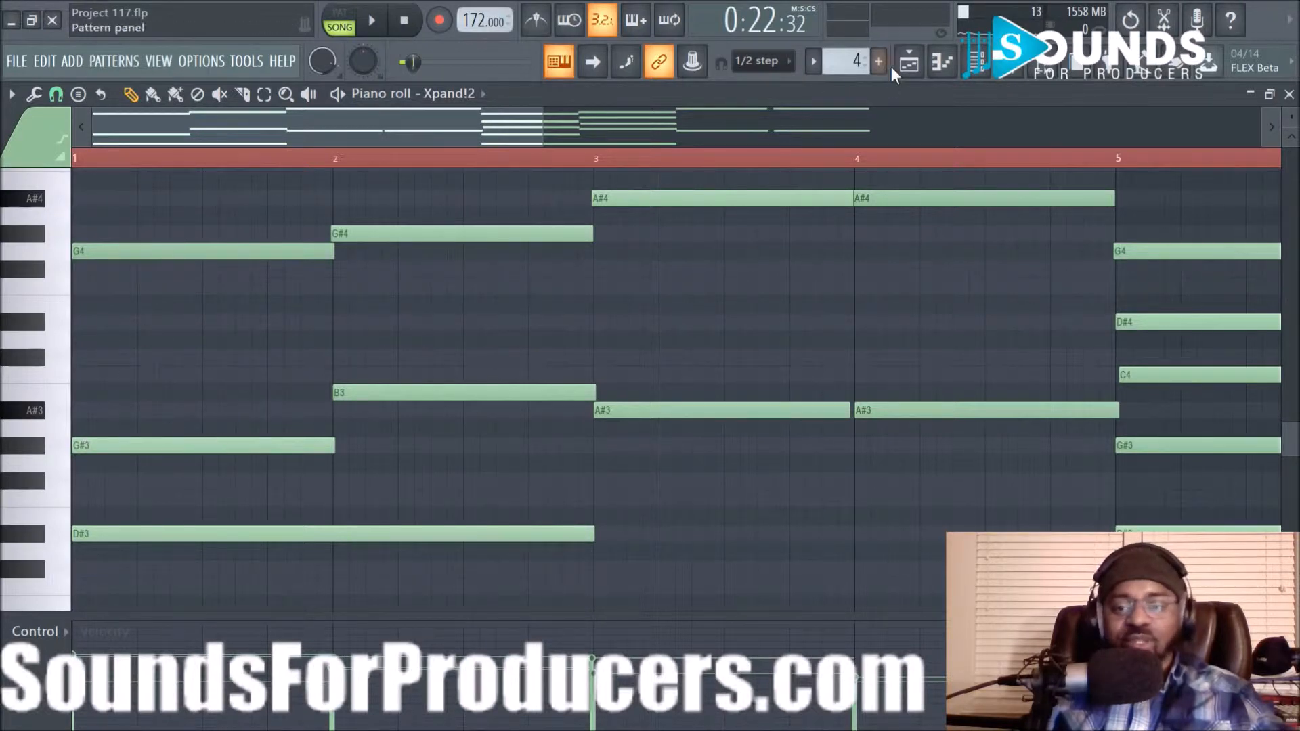
{"action": "left_click", "coordinate": [909, 61]}
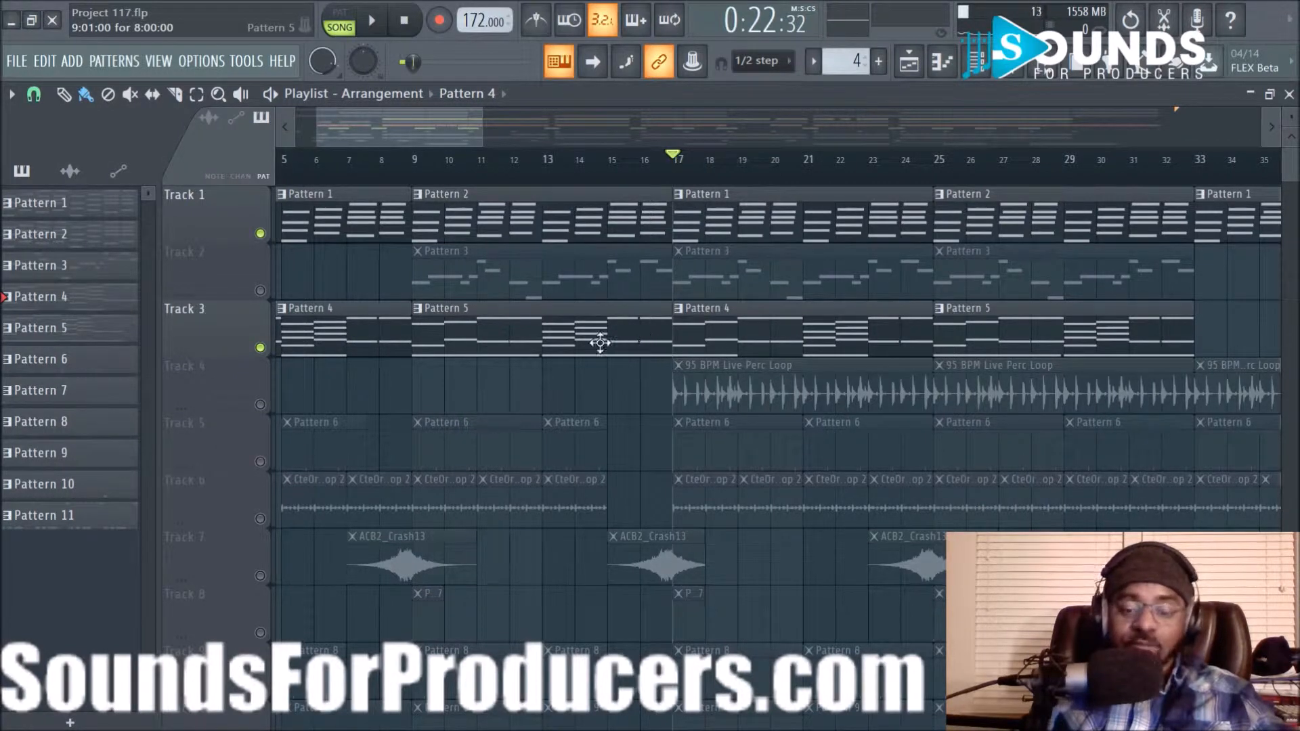
- Unmute Tracks 2 and 4 and play the first four tracks from bar 17
{"action": "left_click", "coordinate": [260, 291]}
{"action": "left_click", "coordinate": [260, 404]}
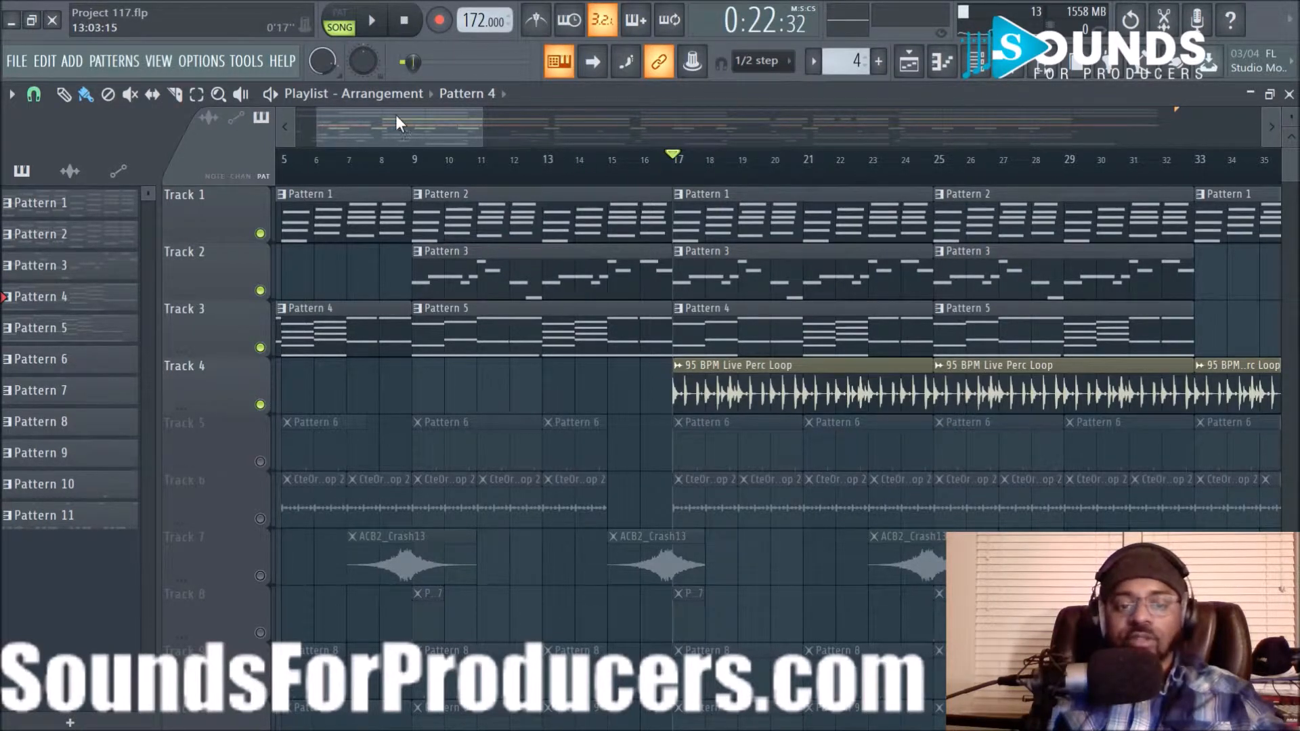
{"action": "left_click_drag", "start_coordinate": [387, 117], "coordinate": [424, 124]}
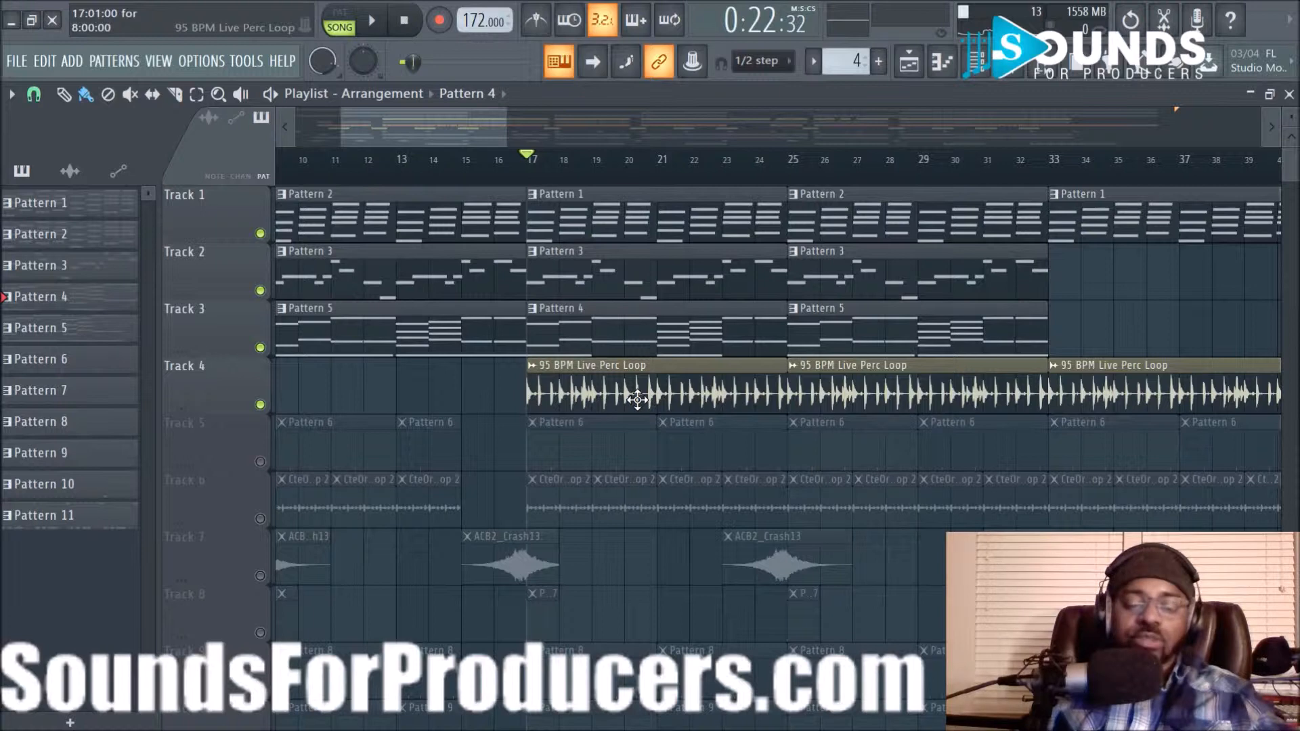
{"action": "left_click", "coordinate": [373, 24]}
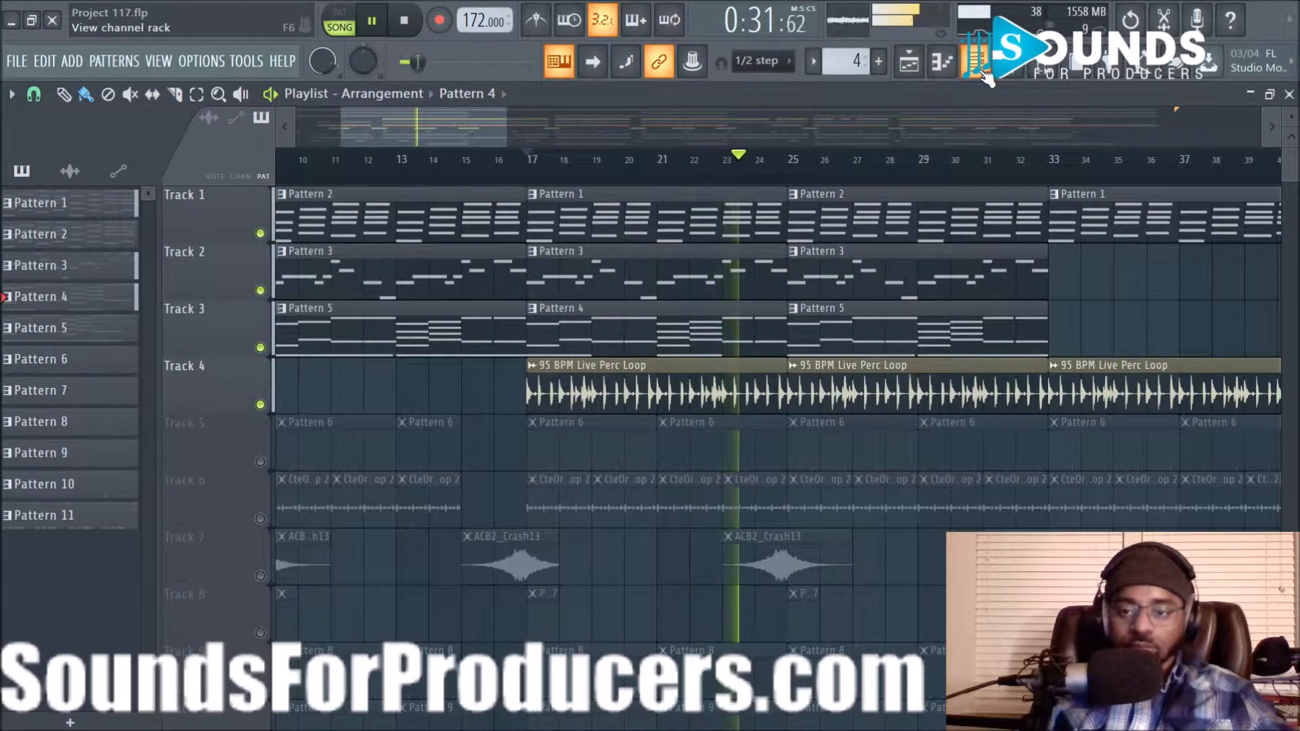
- Inspect the Drum Lopp insert's effects in the mixer during playback, then stop and return to the playlist
{"action": "left_click", "coordinate": [1011, 72]}
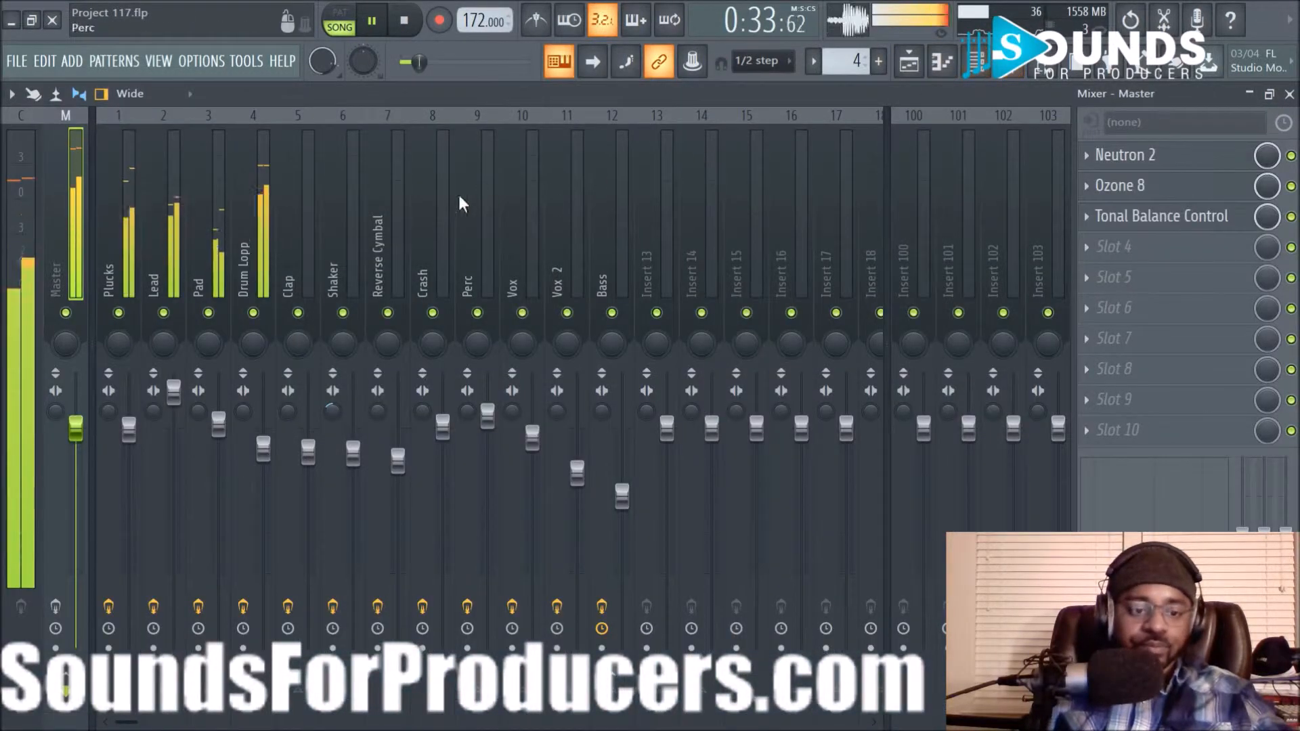
{"action": "left_click", "coordinate": [245, 206]}
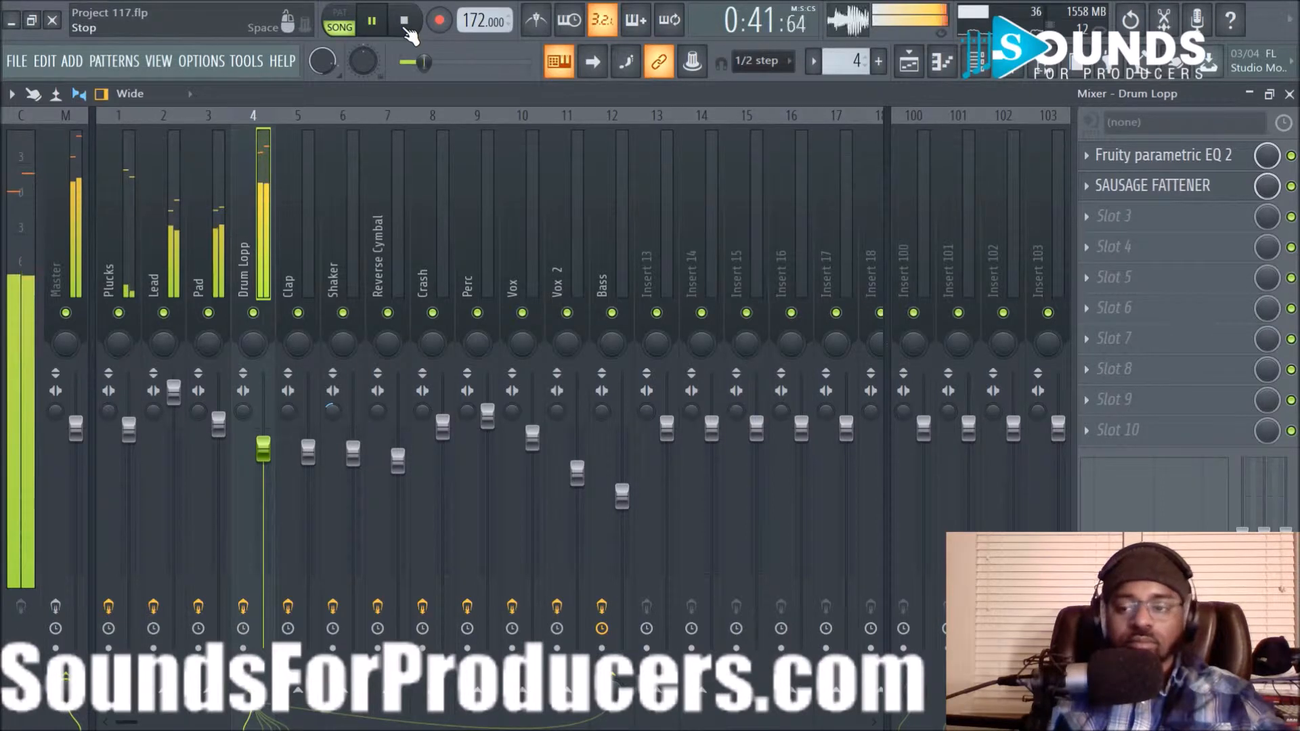
{"action": "left_click", "coordinate": [408, 34]}
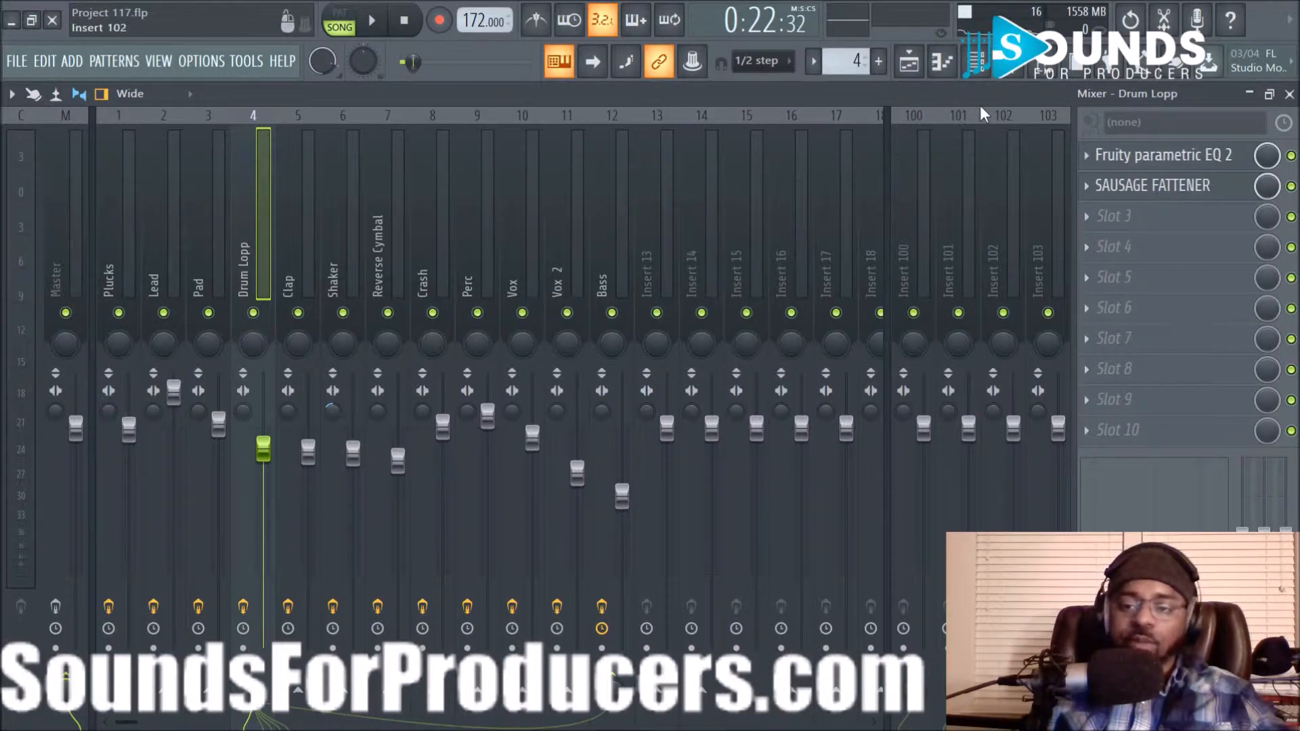
{"action": "left_click", "coordinate": [909, 62]}
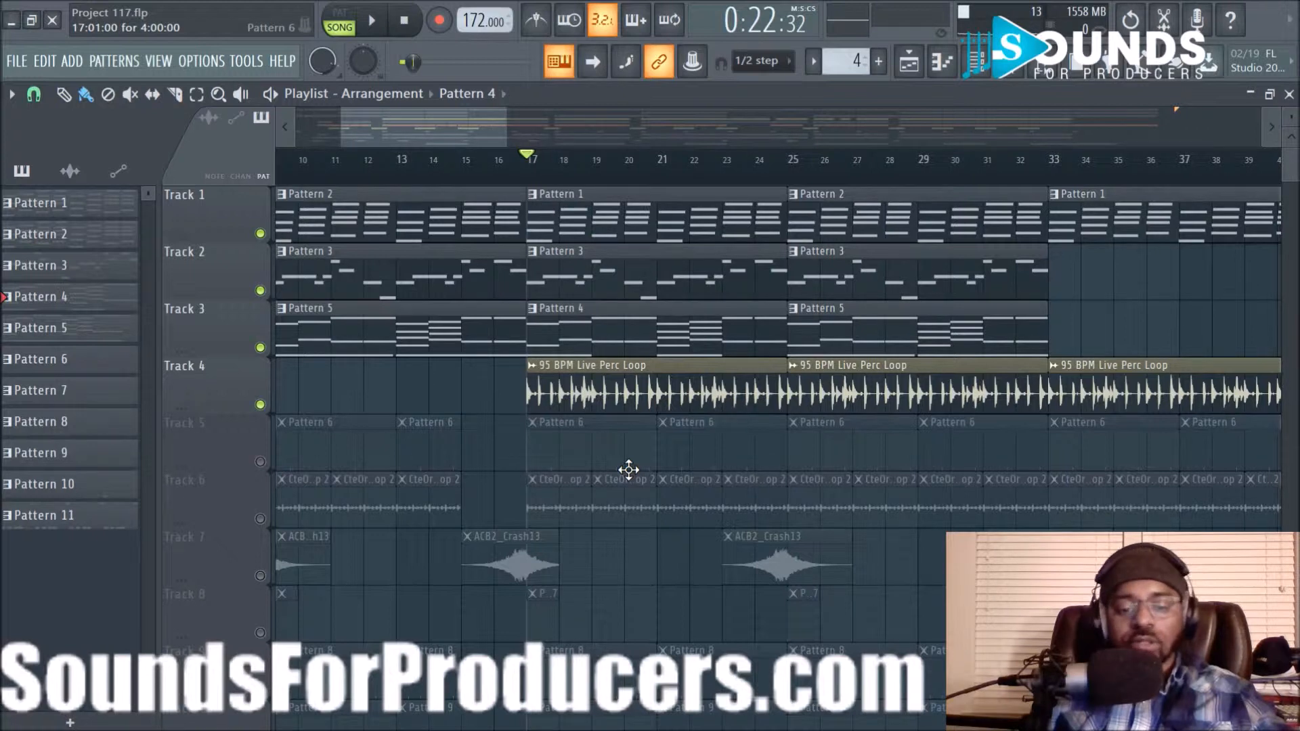
- Unmute Track 5, select Pattern 6, and play the first five tracks from bar 17
{"action": "left_click", "coordinate": [260, 462]}
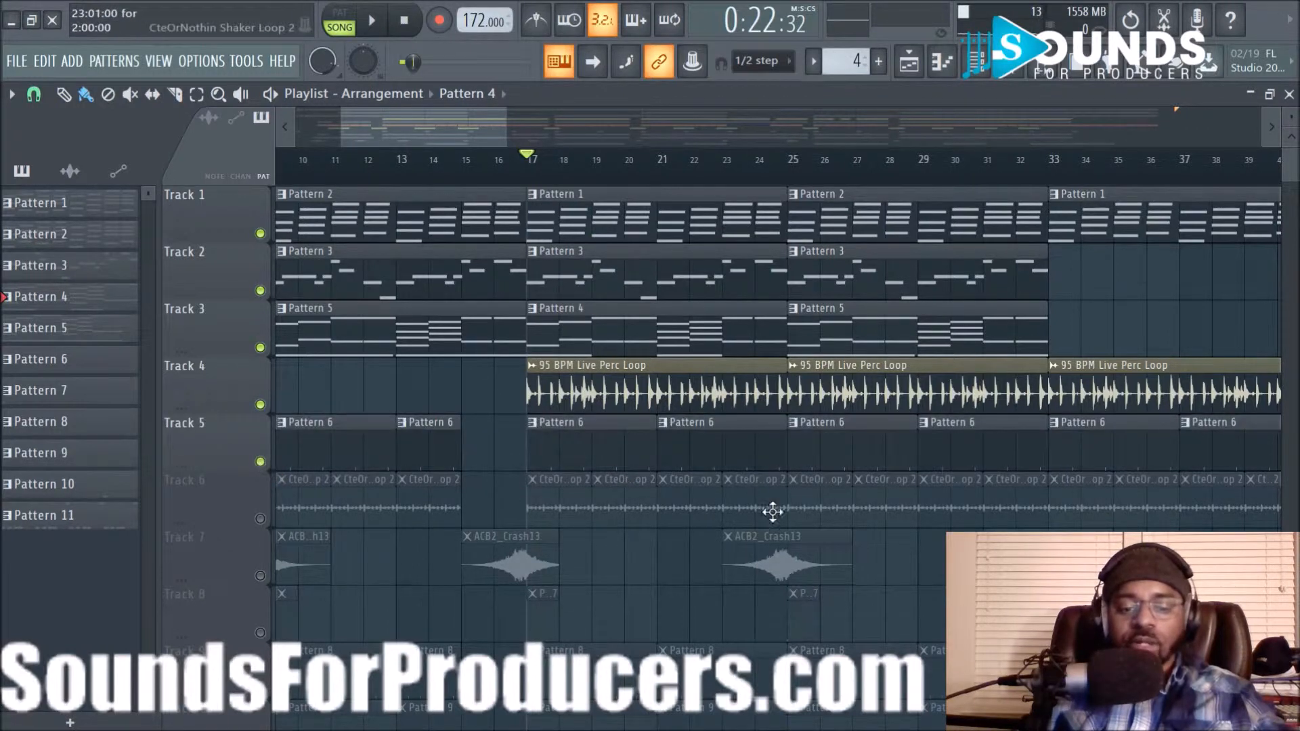
{"action": "left_click", "coordinate": [586, 444]}
{"action": "left_click", "coordinate": [369, 27]}
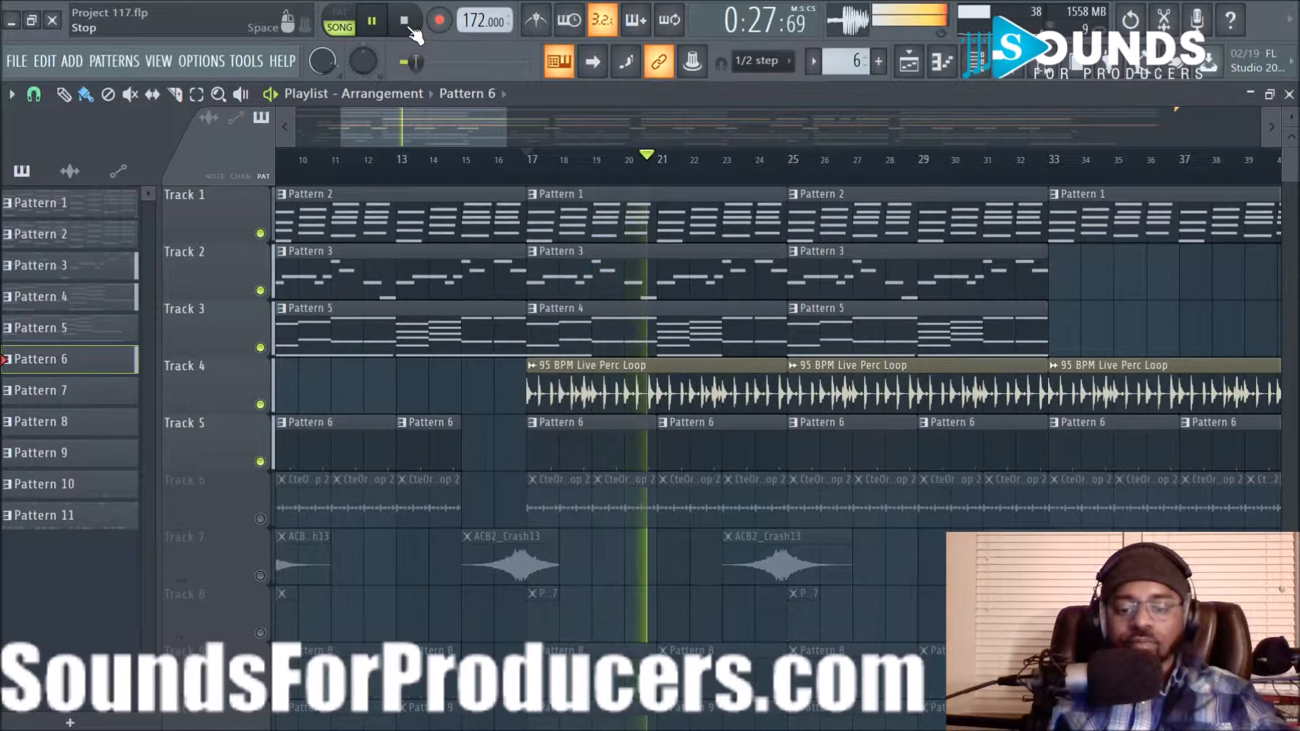
{"action": "left_click", "coordinate": [409, 25]}
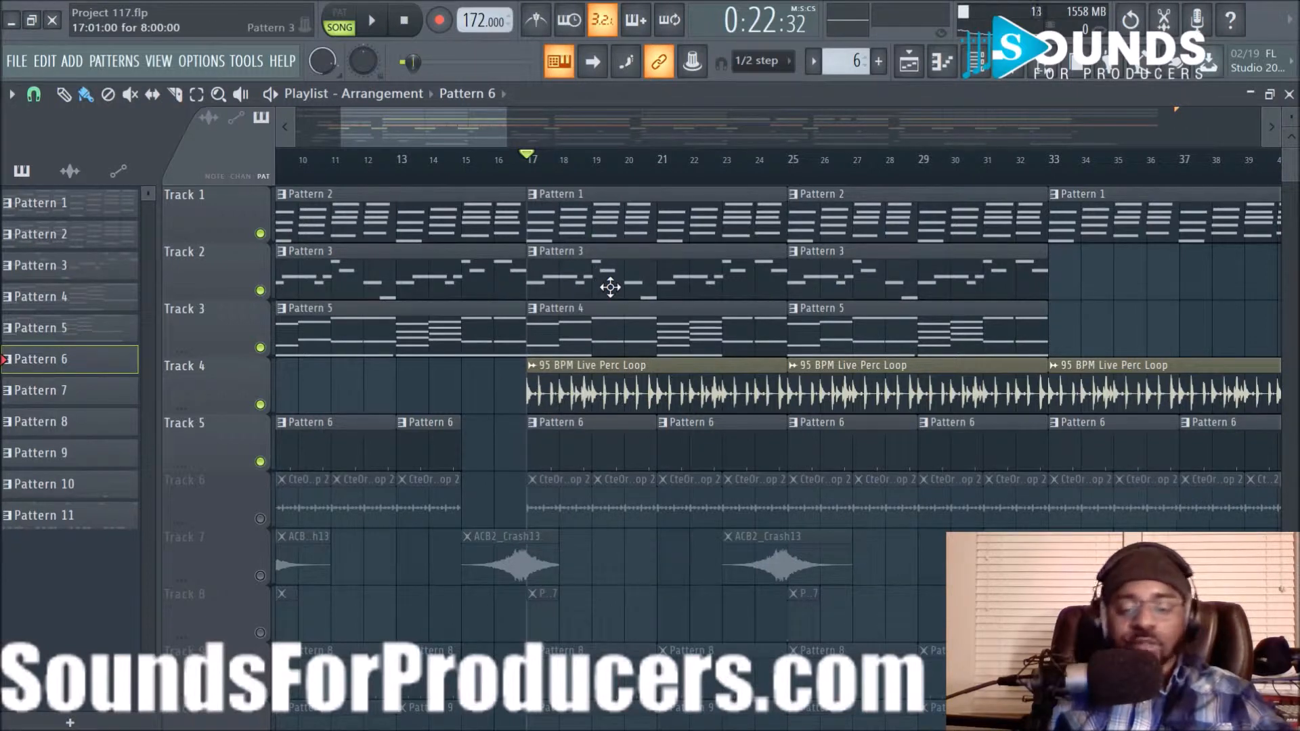
- Unmute the shaker loop on Track 6 and play the first six tracks from bar 17
{"action": "left_click", "coordinate": [260, 519]}
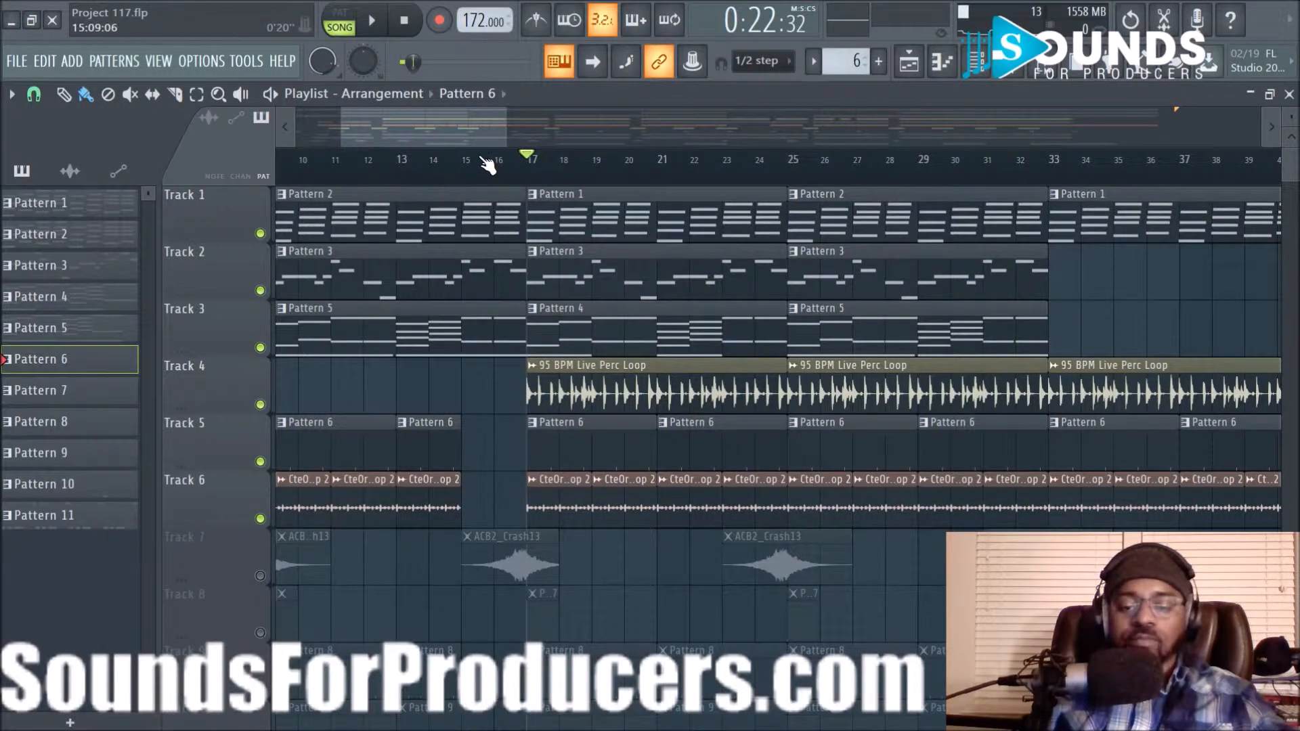
{"action": "left_click", "coordinate": [382, 29]}
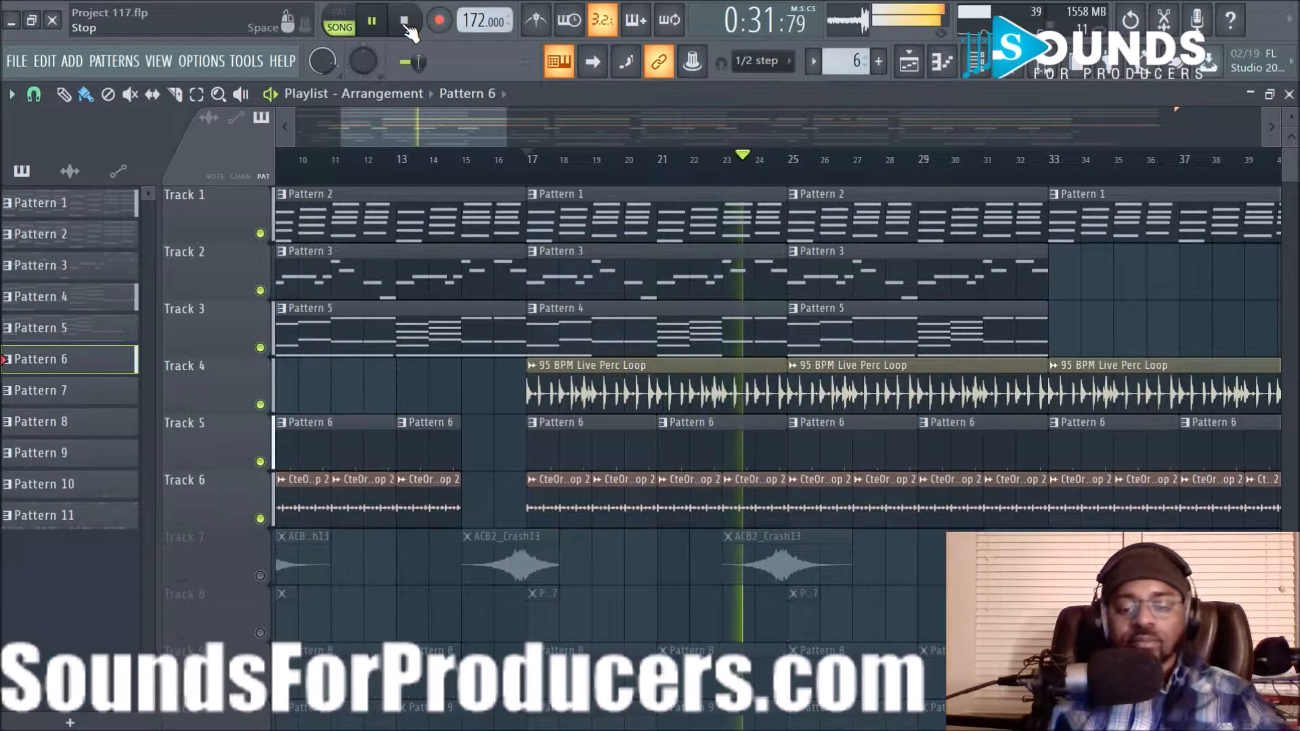
{"action": "key", "text": "space"}
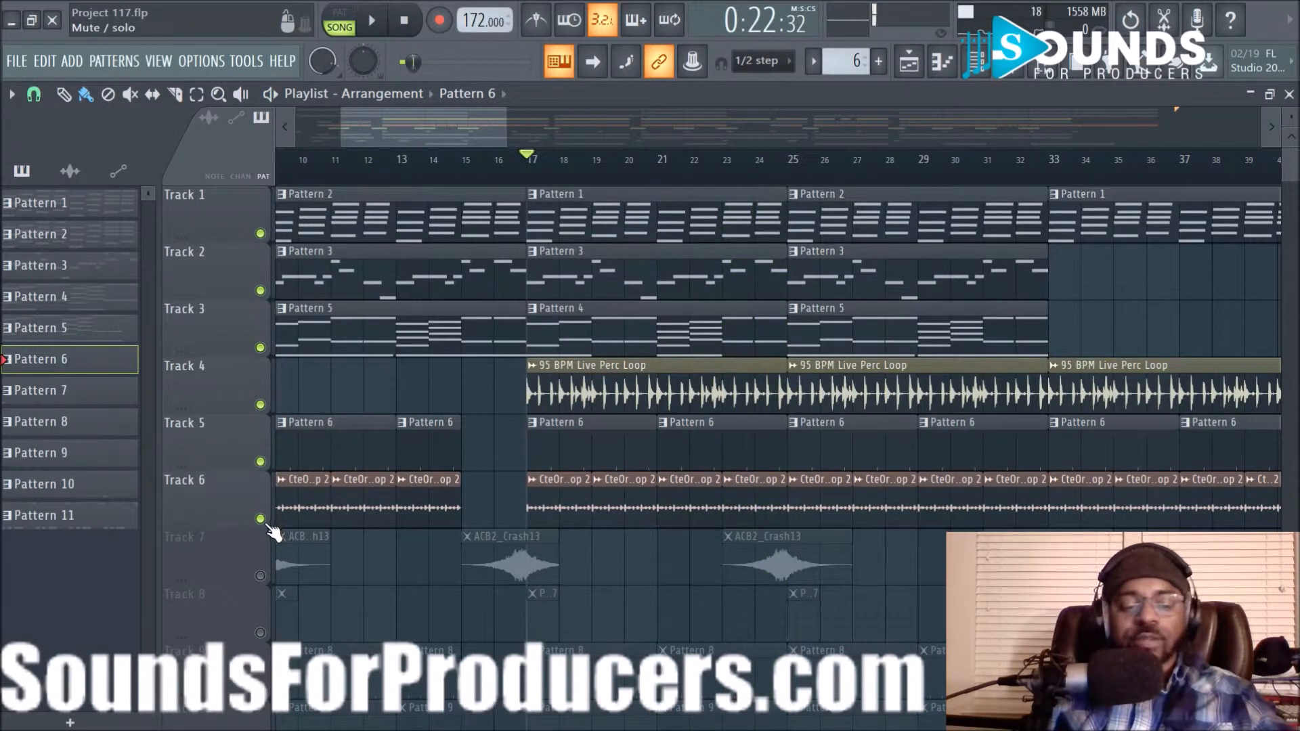
- Mute the shaker loop on Track 6, play the song from bar 17 without it, then stop and unmute the track
{"action": "left_click", "coordinate": [260, 519]}
{"action": "left_click", "coordinate": [381, 27]}
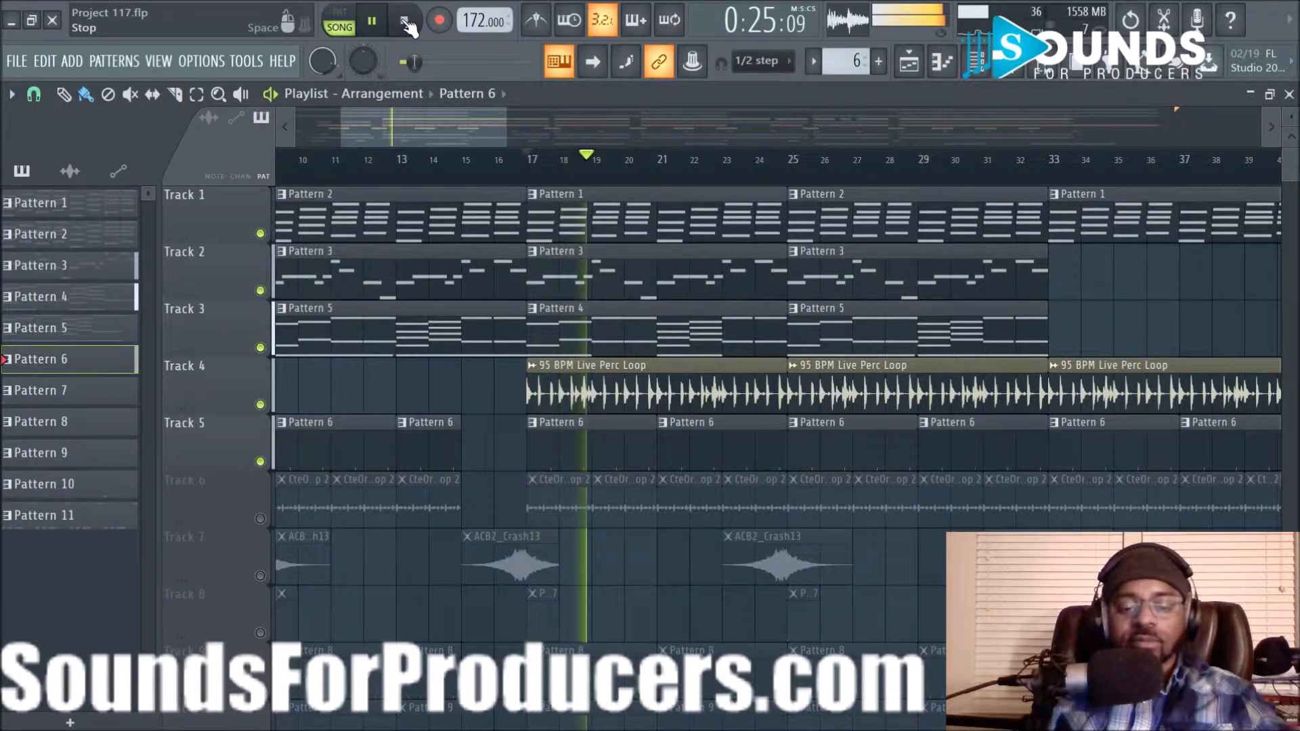
{"action": "left_click", "coordinate": [407, 24]}
{"action": "left_click", "coordinate": [261, 519]}
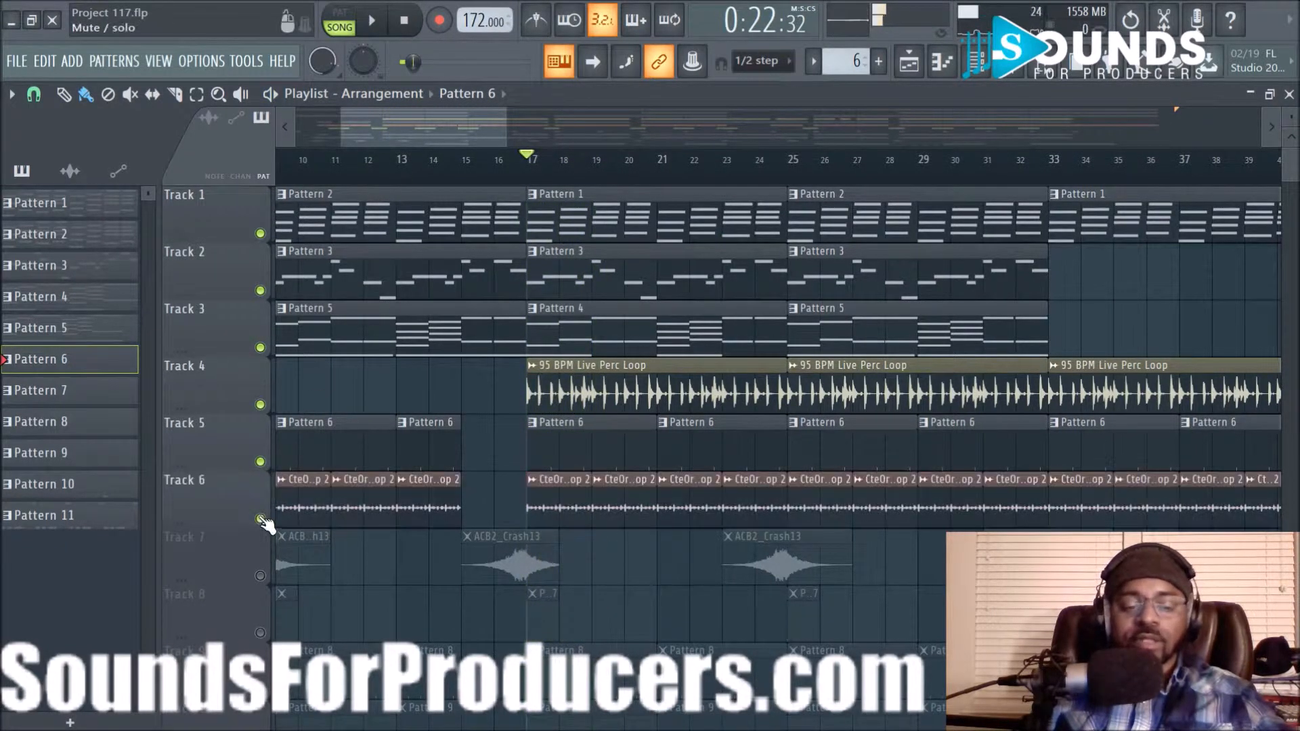
- Unmute the crash on Track 7 and Pattern 7 on Track 8, play the first eight tracks from bar 17, and stop
{"action": "left_click", "coordinate": [261, 577]}
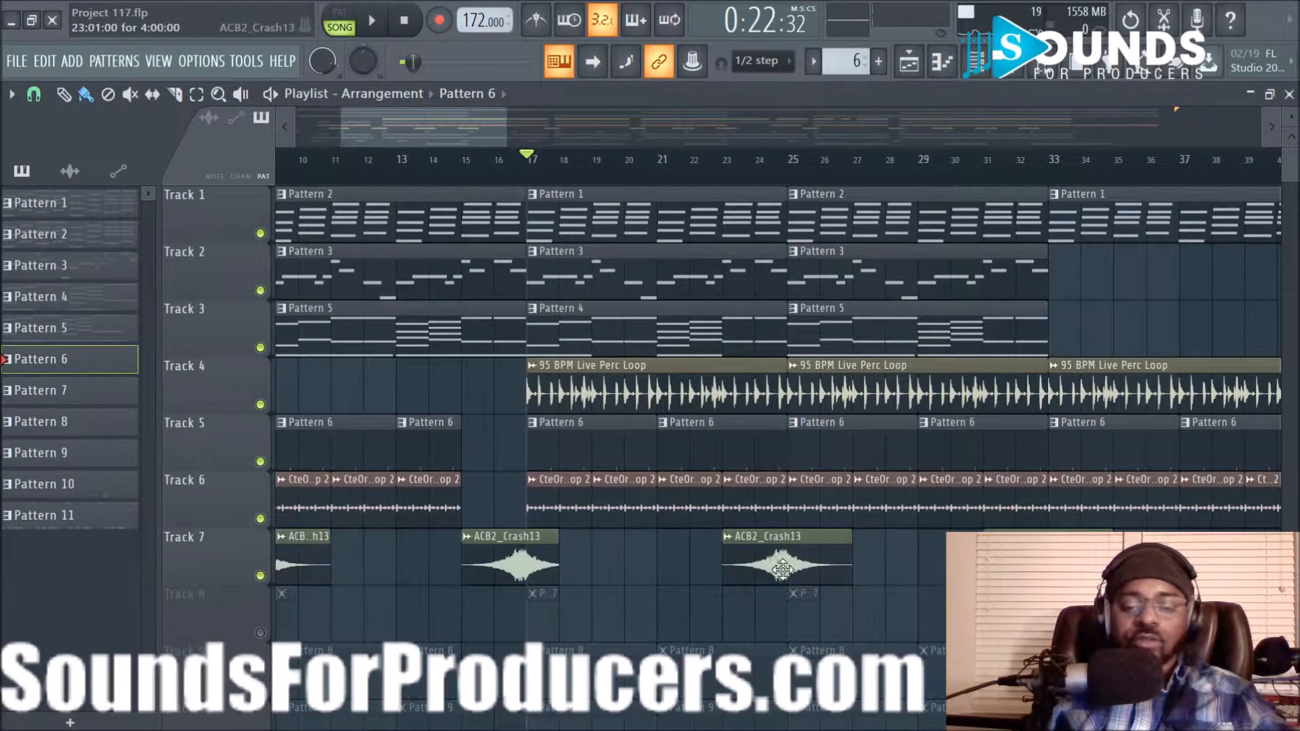
{"action": "left_click", "coordinate": [261, 633]}
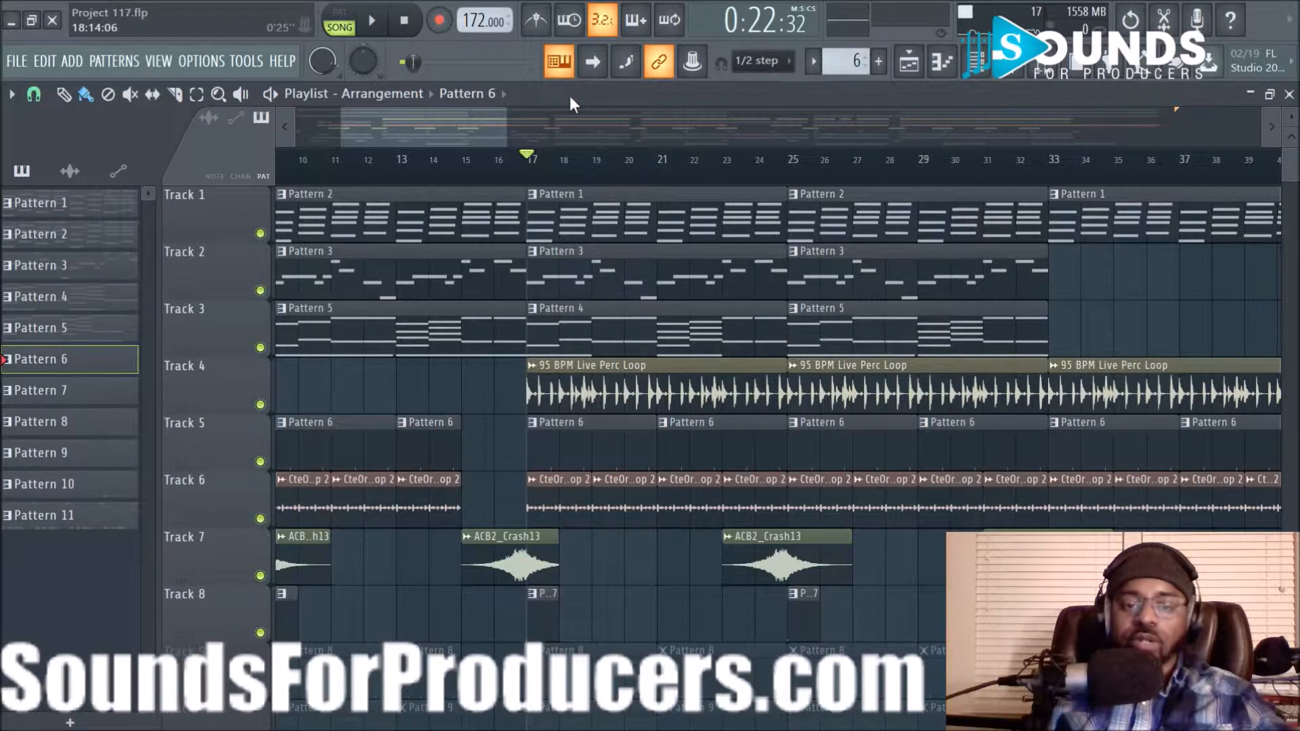
{"action": "left_click", "coordinate": [387, 28]}
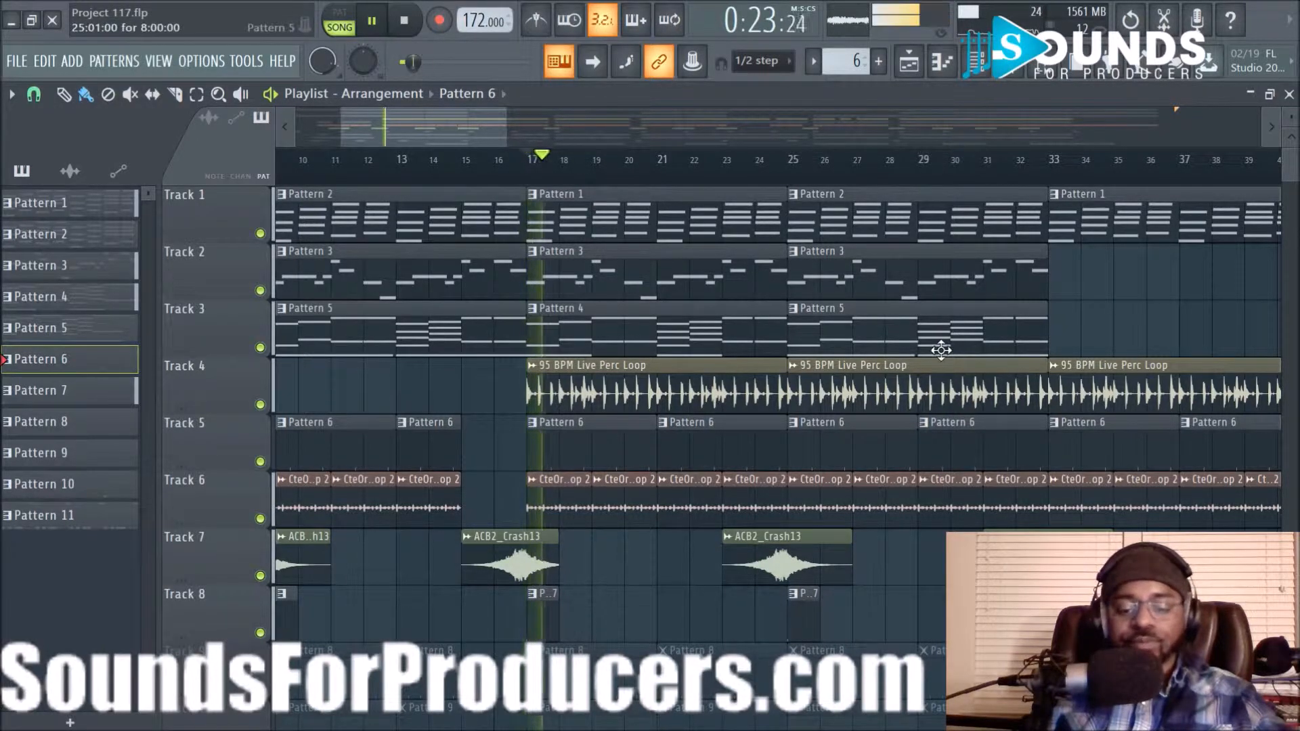
{"action": "scroll", "coordinate": [935, 359], "scroll_direction": "down", "scroll_amount": 3}
{"action": "scroll", "coordinate": [747, 365], "scroll_direction": "down", "scroll_amount": 1}
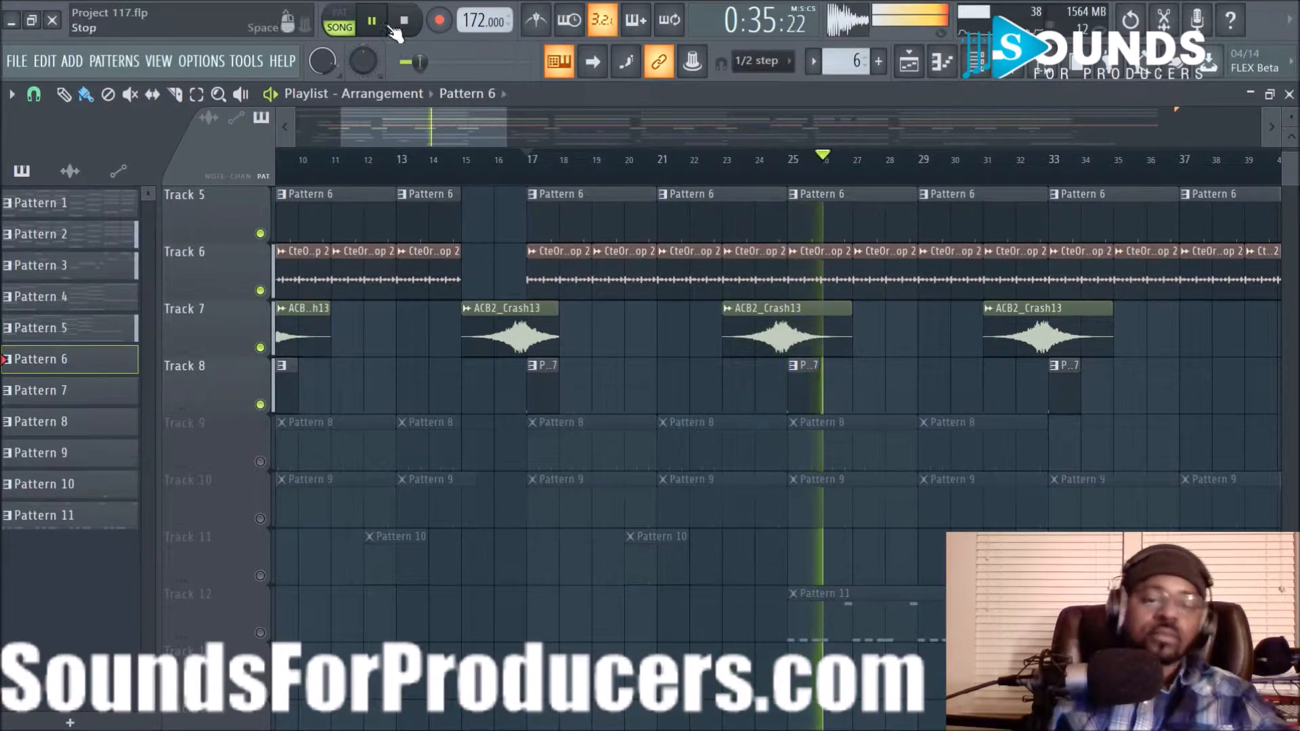
{"action": "key", "text": "space"}
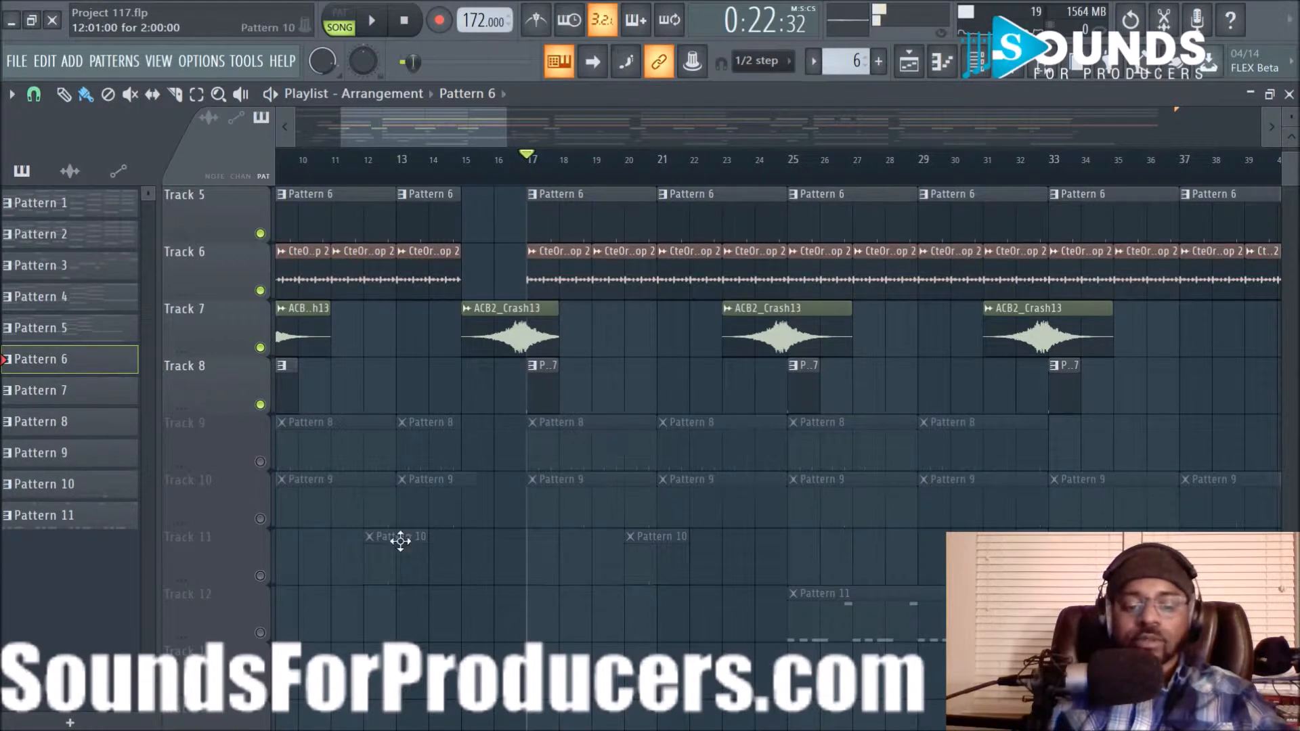
- Unmute Pattern 8 on Track 9, play the first nine tracks from bar 17, and stop
{"action": "left_click", "coordinate": [260, 462]}
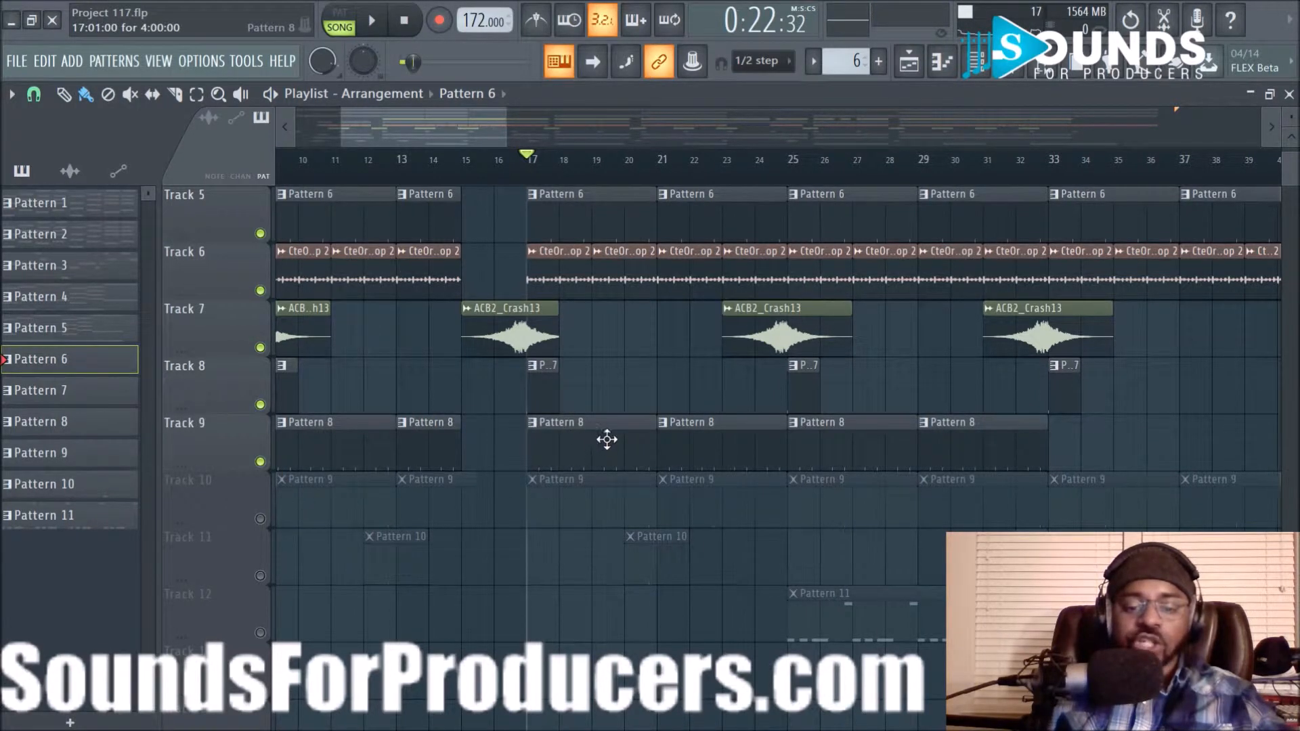
{"action": "left_click", "coordinate": [377, 27]}
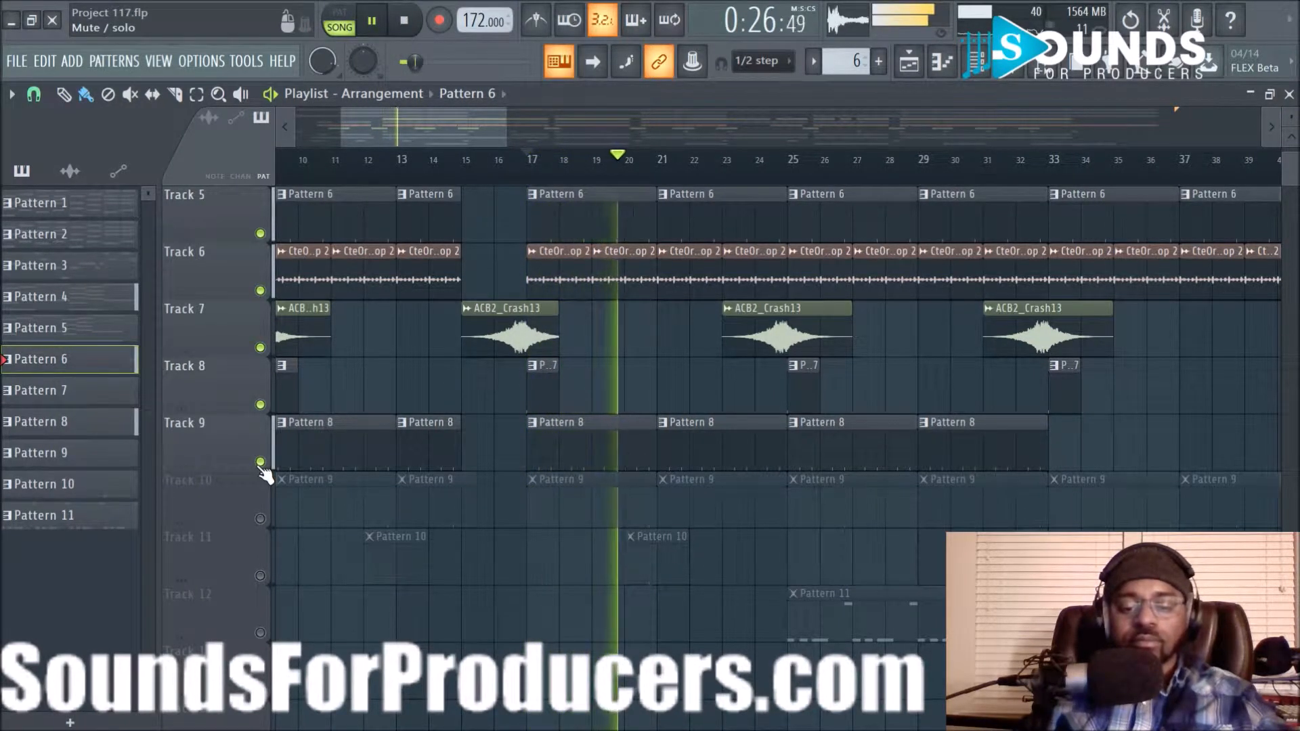
{"action": "left_click", "coordinate": [408, 33]}
- Unmute Pattern 9 on Track 10 and play the first ten tracks from bar 17
{"action": "scroll", "coordinate": [601, 434], "scroll_direction": "up", "scroll_amount": 1}
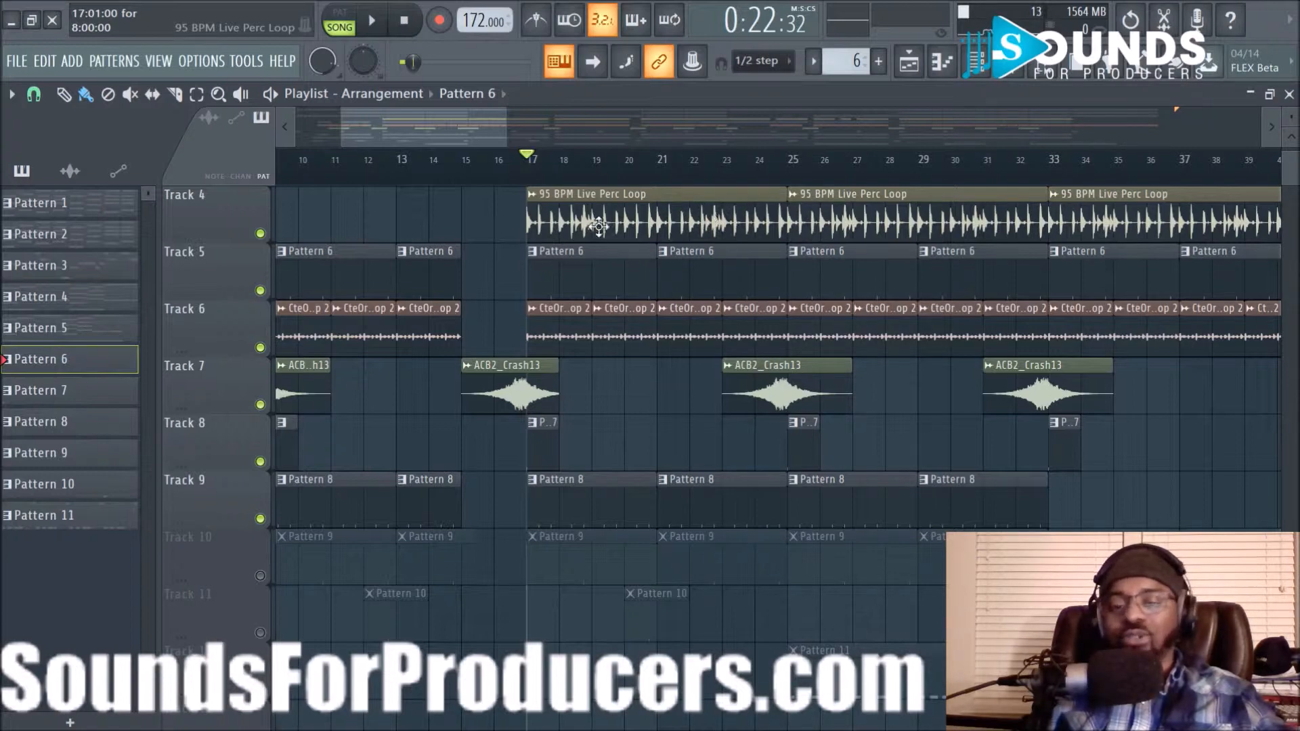
{"action": "scroll", "coordinate": [782, 197], "scroll_direction": "up", "scroll_amount": 3}
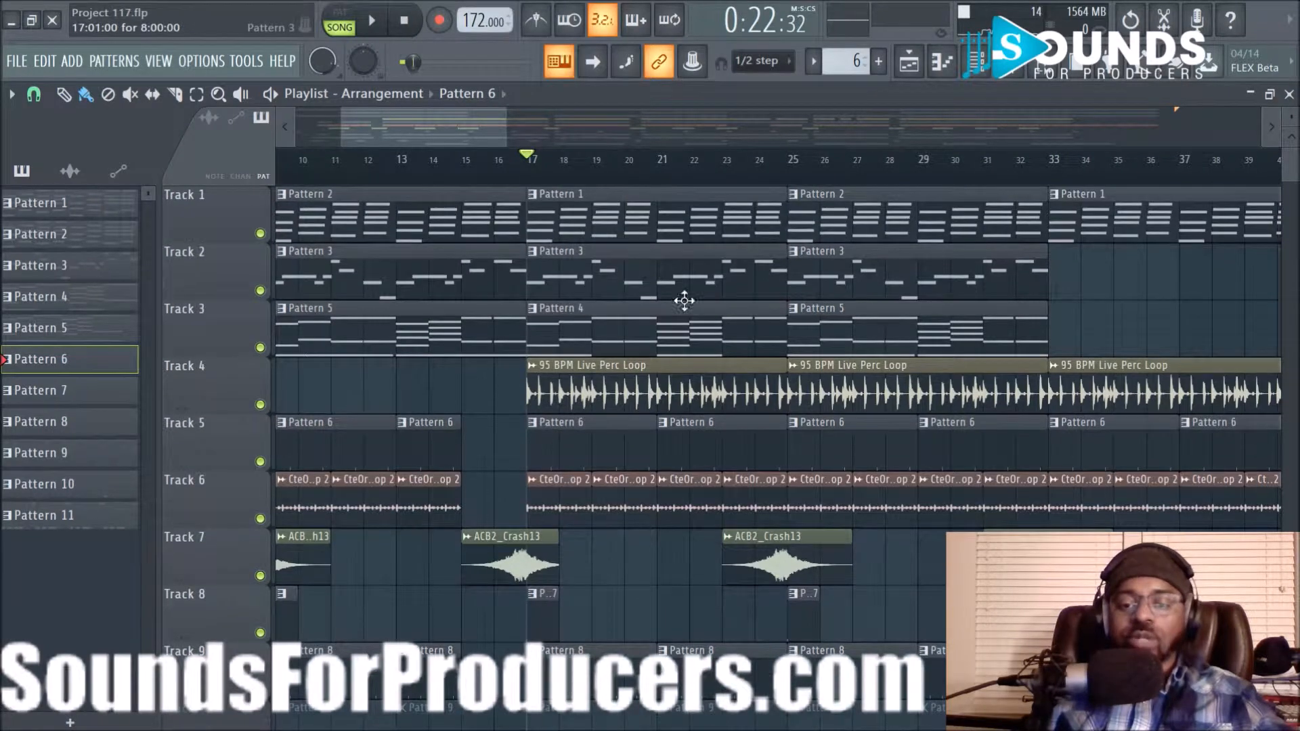
{"action": "scroll", "coordinate": [679, 391], "scroll_direction": "down", "scroll_amount": 1}
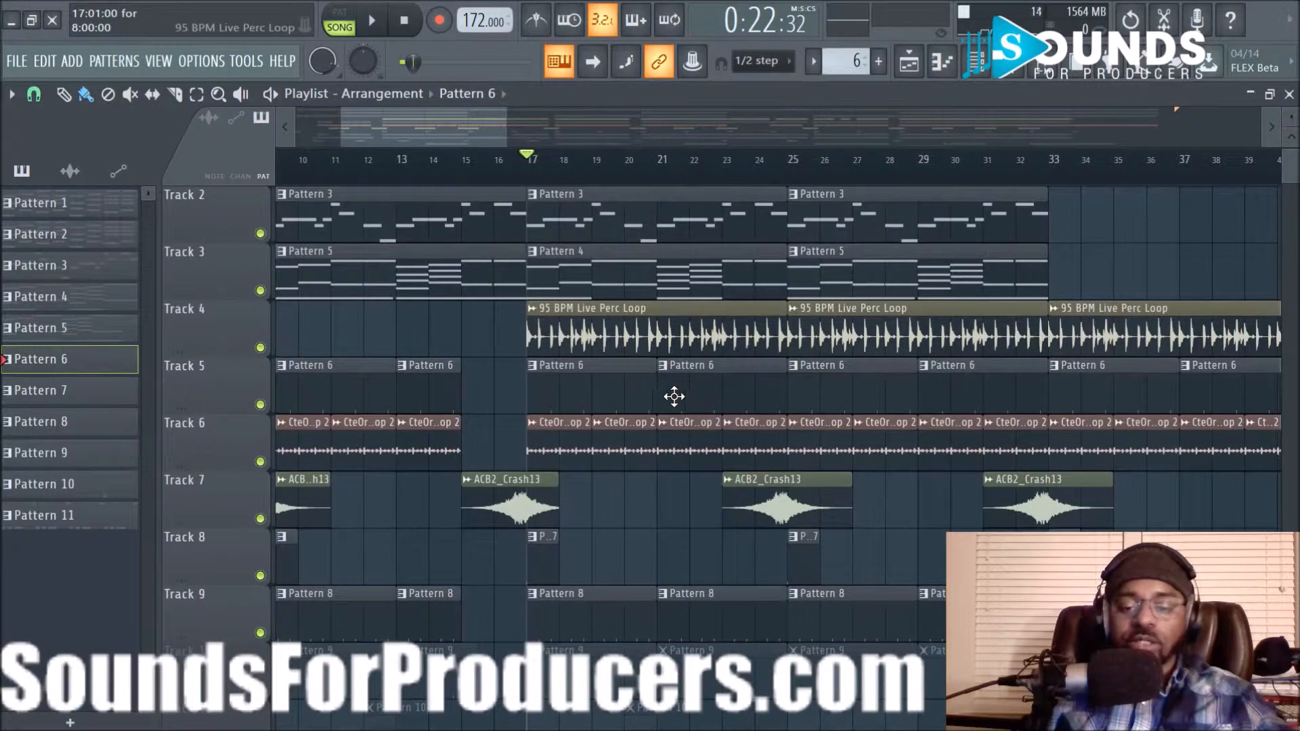
{"action": "scroll", "coordinate": [540, 586], "scroll_direction": "down", "scroll_amount": 2}
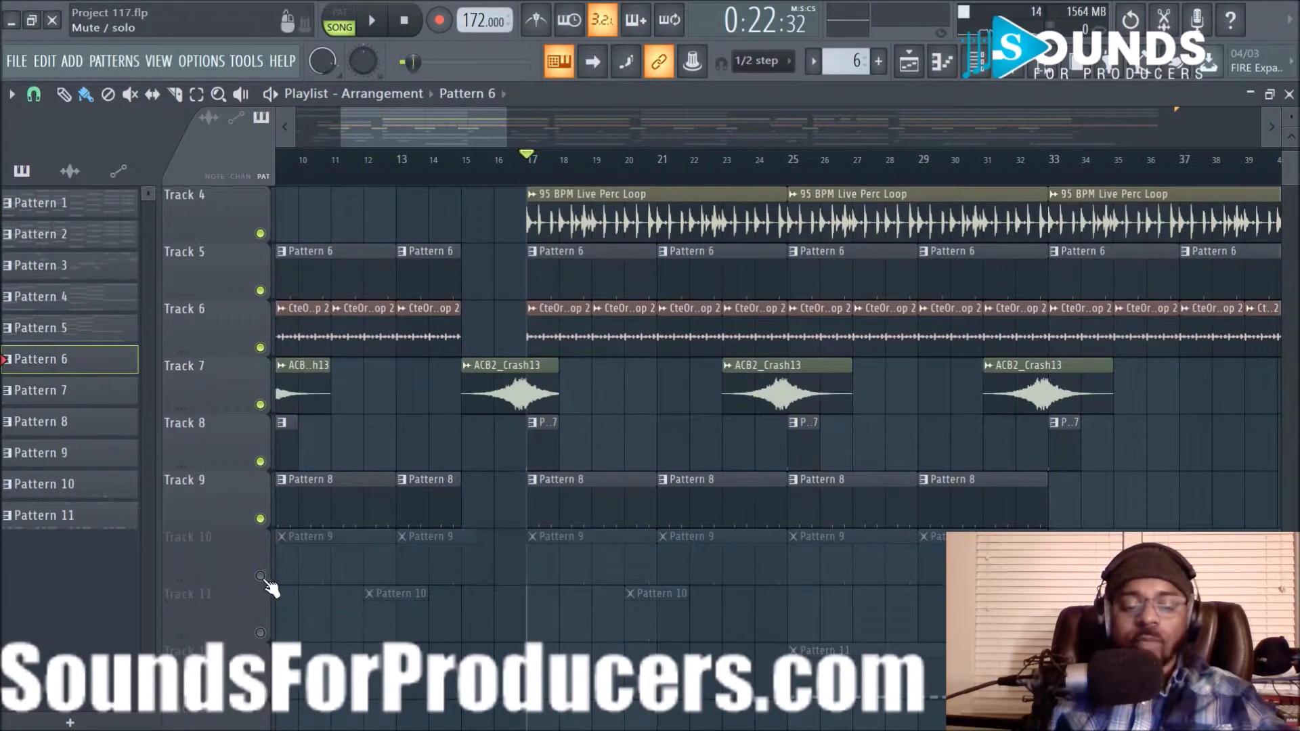
{"action": "left_click", "coordinate": [260, 576]}
{"action": "left_click", "coordinate": [375, 21]}
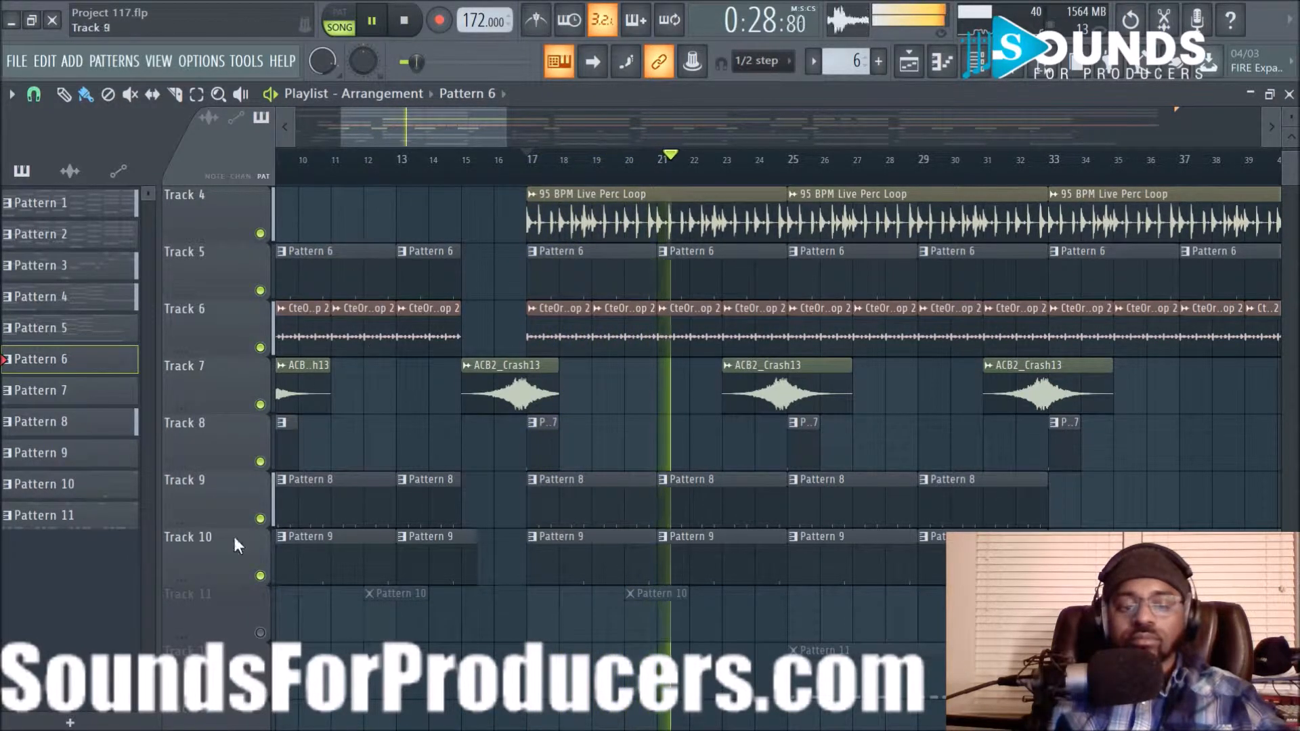
- Solo Track 10 during playback, switch all tracks back on, and stop the song
{"action": "right_click", "coordinate": [261, 576]}
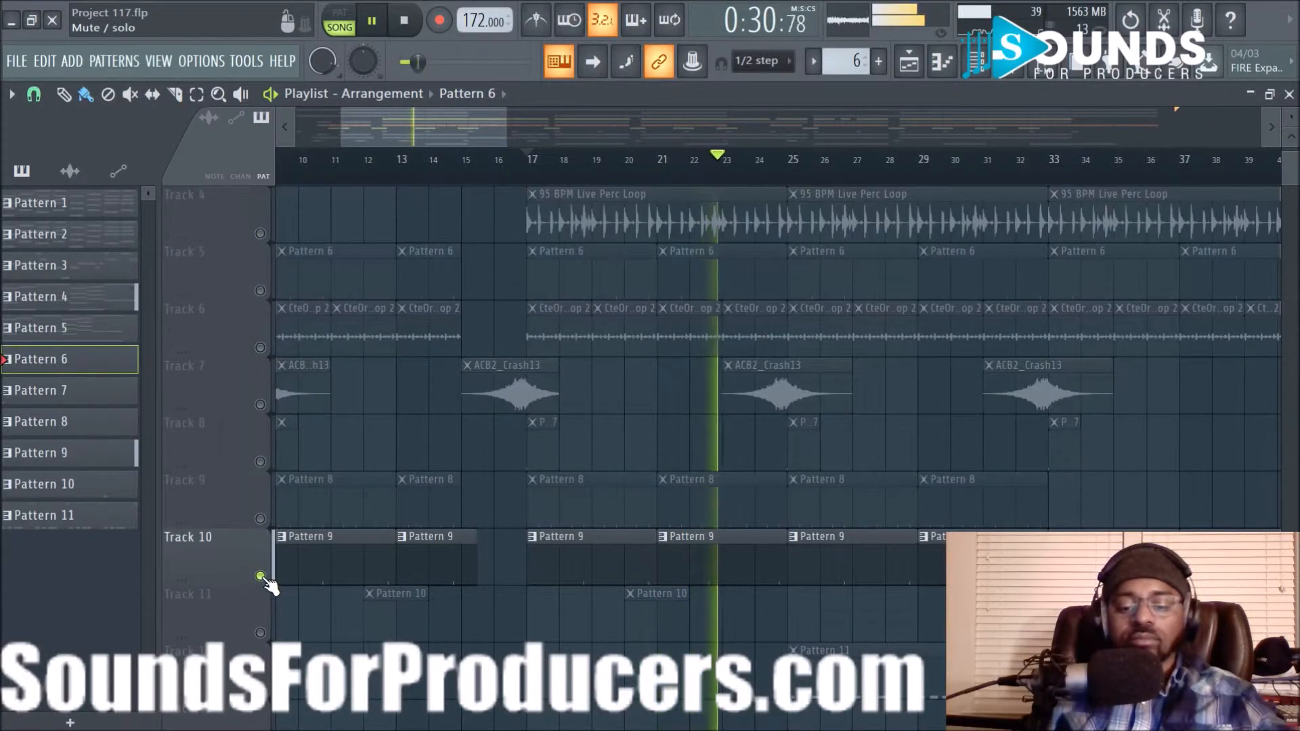
{"action": "right_click", "coordinate": [261, 576]}
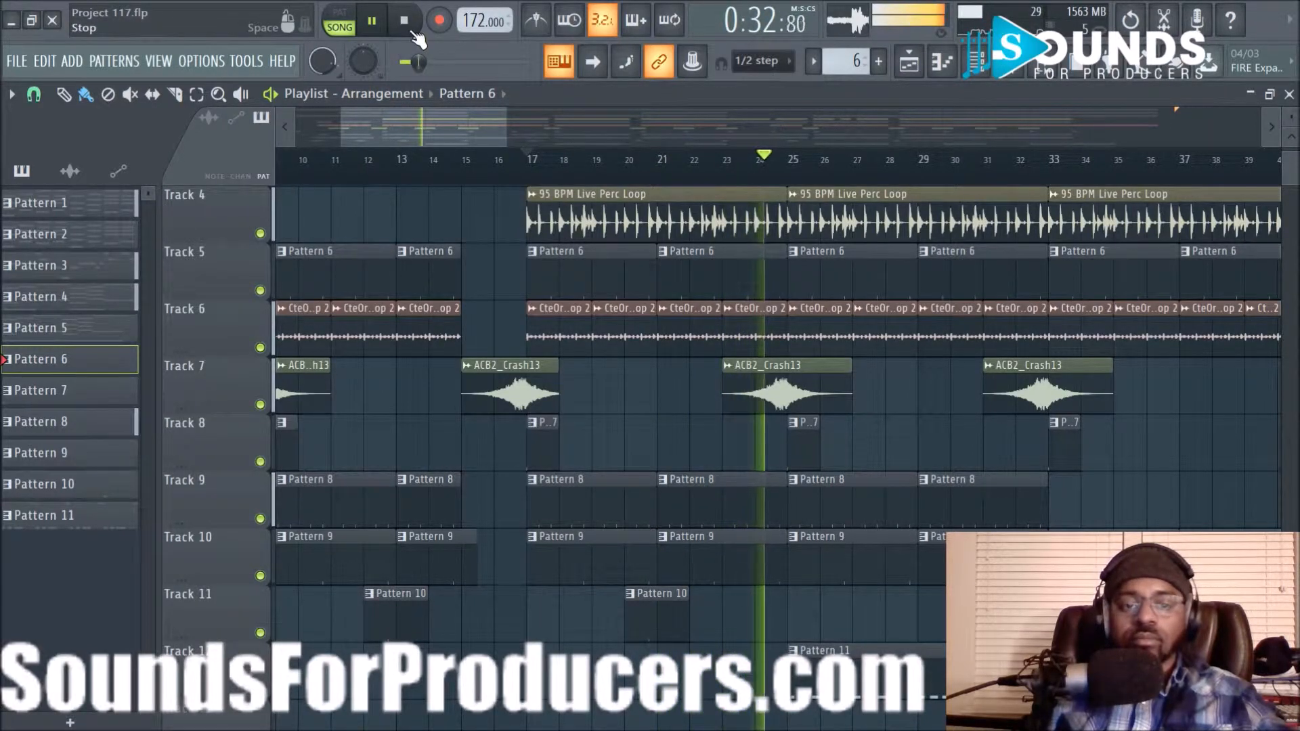
{"action": "key", "text": "space"}
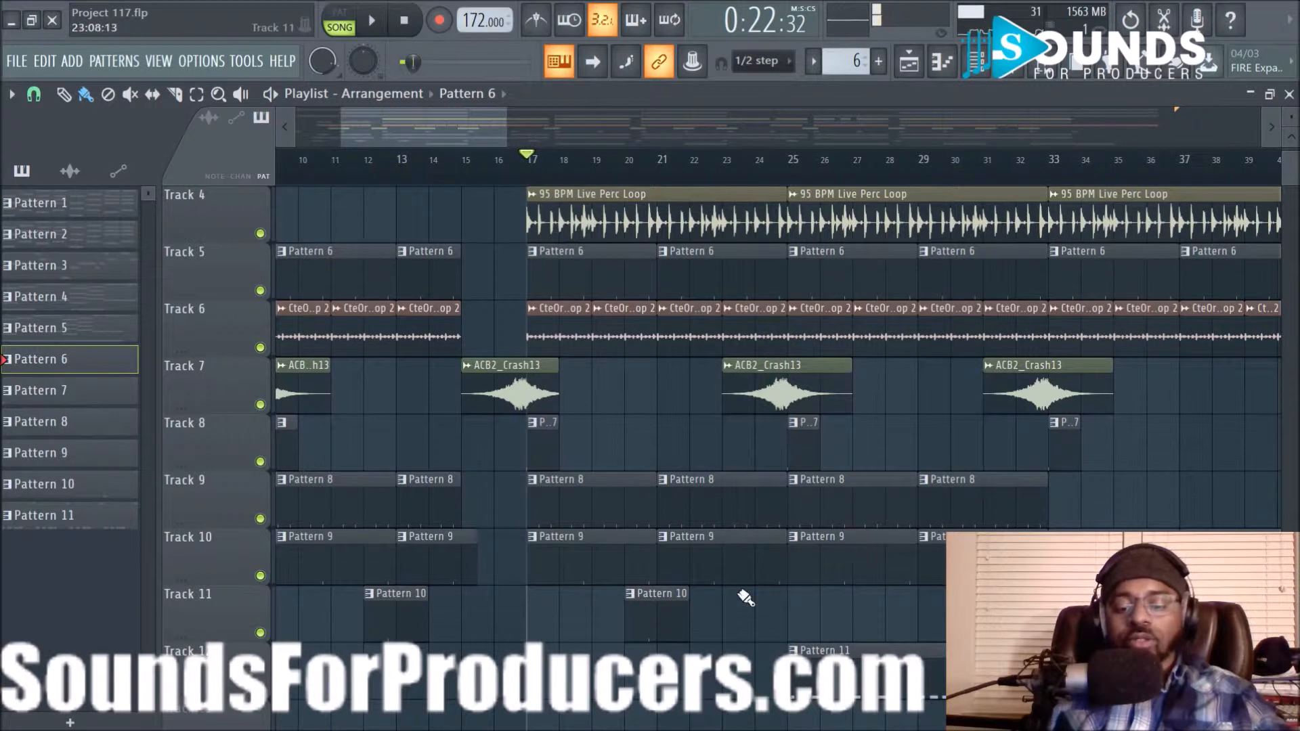
- Select Pattern 9 from its Track 10 clip, play all tracks from bar 17, and stop
{"action": "left_click", "coordinate": [606, 563]}
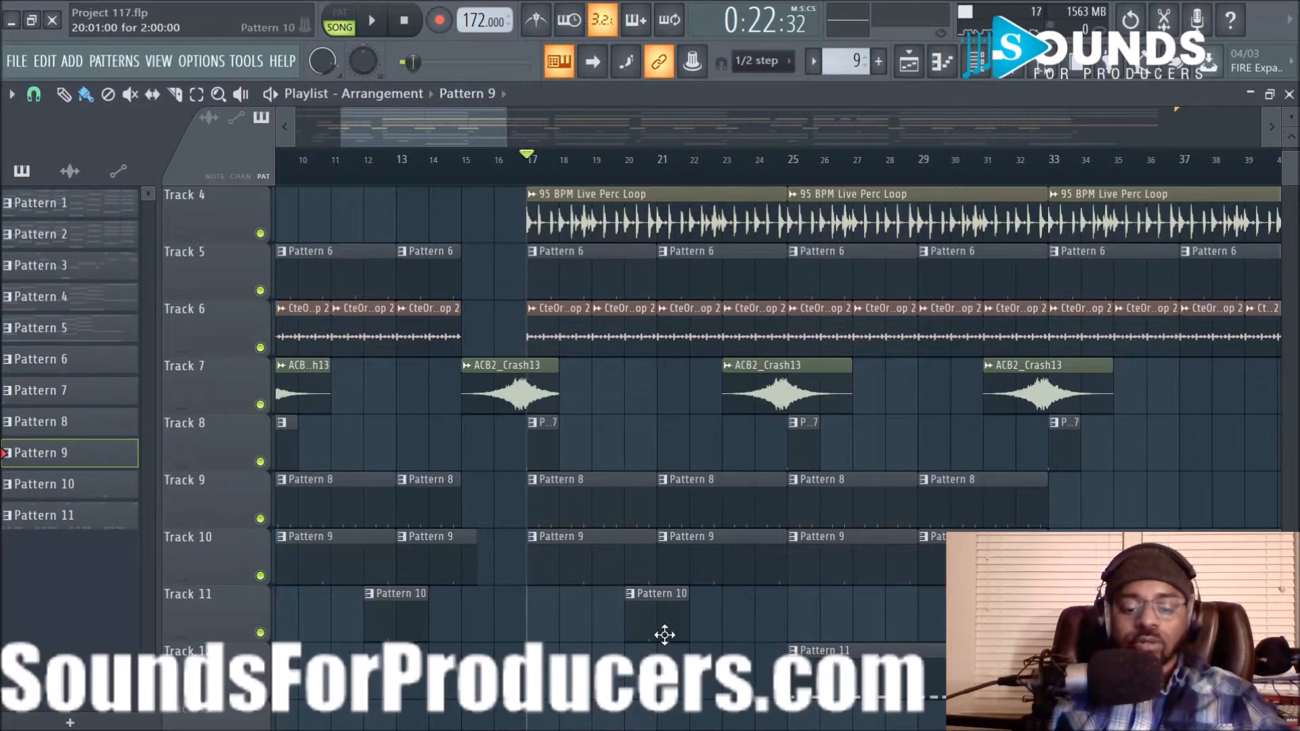
{"action": "left_click", "coordinate": [372, 21]}
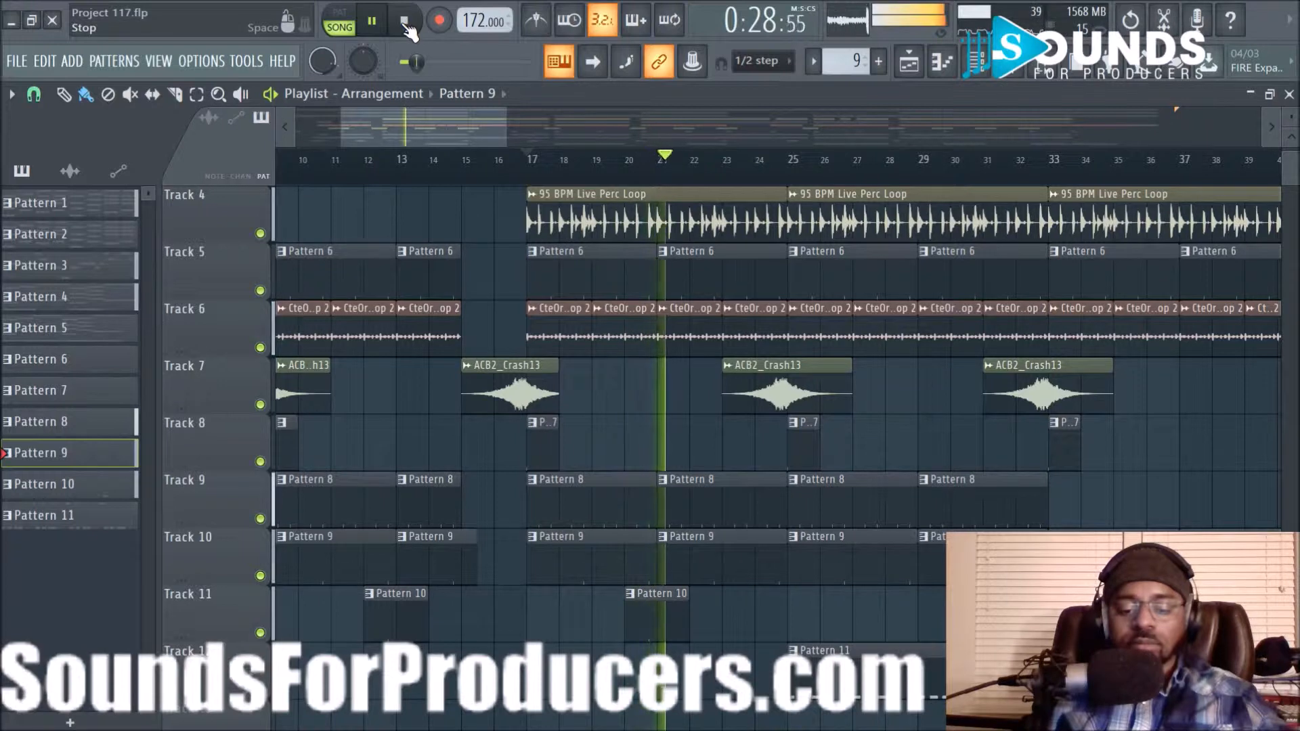
{"action": "left_click", "coordinate": [404, 22]}
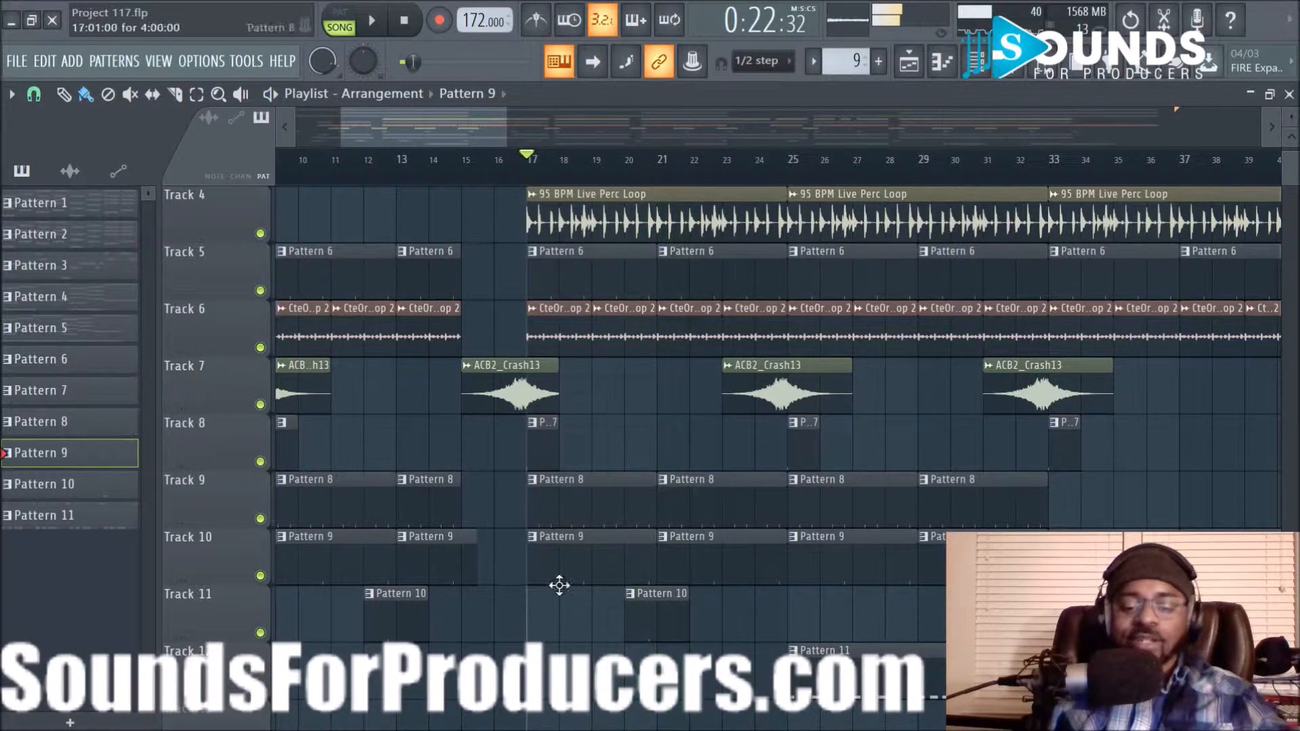
- Solo Pattern 10 on Track 11, play it alone from bar 17, and stop
{"action": "right_click", "coordinate": [260, 633]}
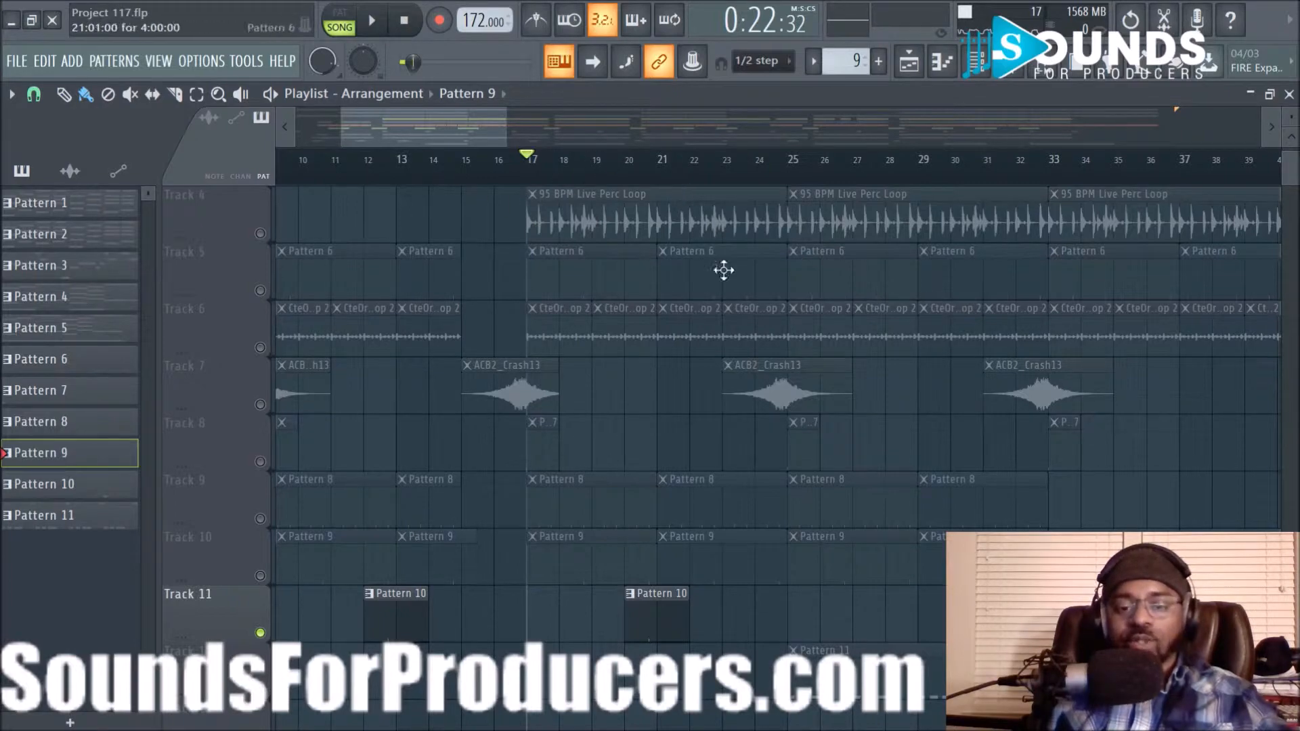
{"action": "scroll", "coordinate": [712, 401], "scroll_direction": "up", "scroll_amount": 3}
{"action": "scroll", "coordinate": [672, 178], "scroll_direction": "down", "scroll_amount": 1}
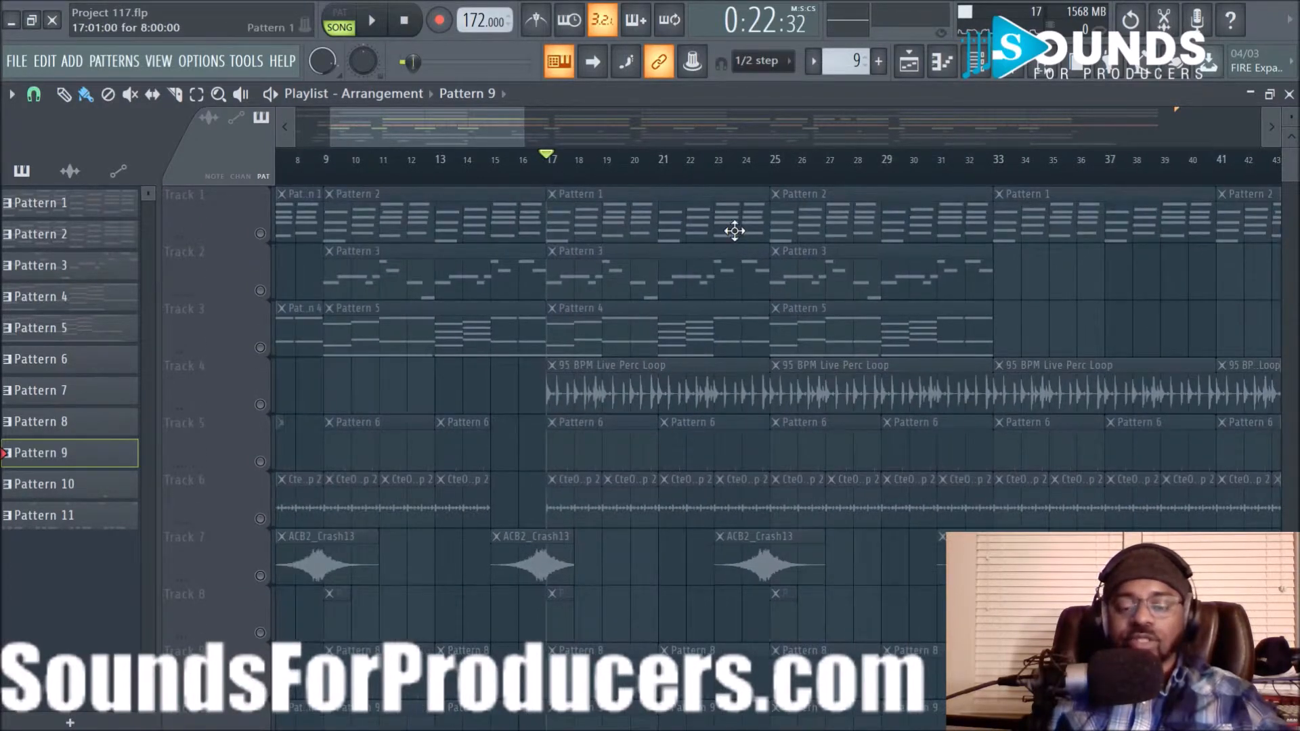
{"action": "scroll", "coordinate": [732, 271], "scroll_direction": "down", "scroll_amount": 2}
{"action": "scroll", "coordinate": [718, 352], "scroll_direction": "down", "scroll_amount": 1}
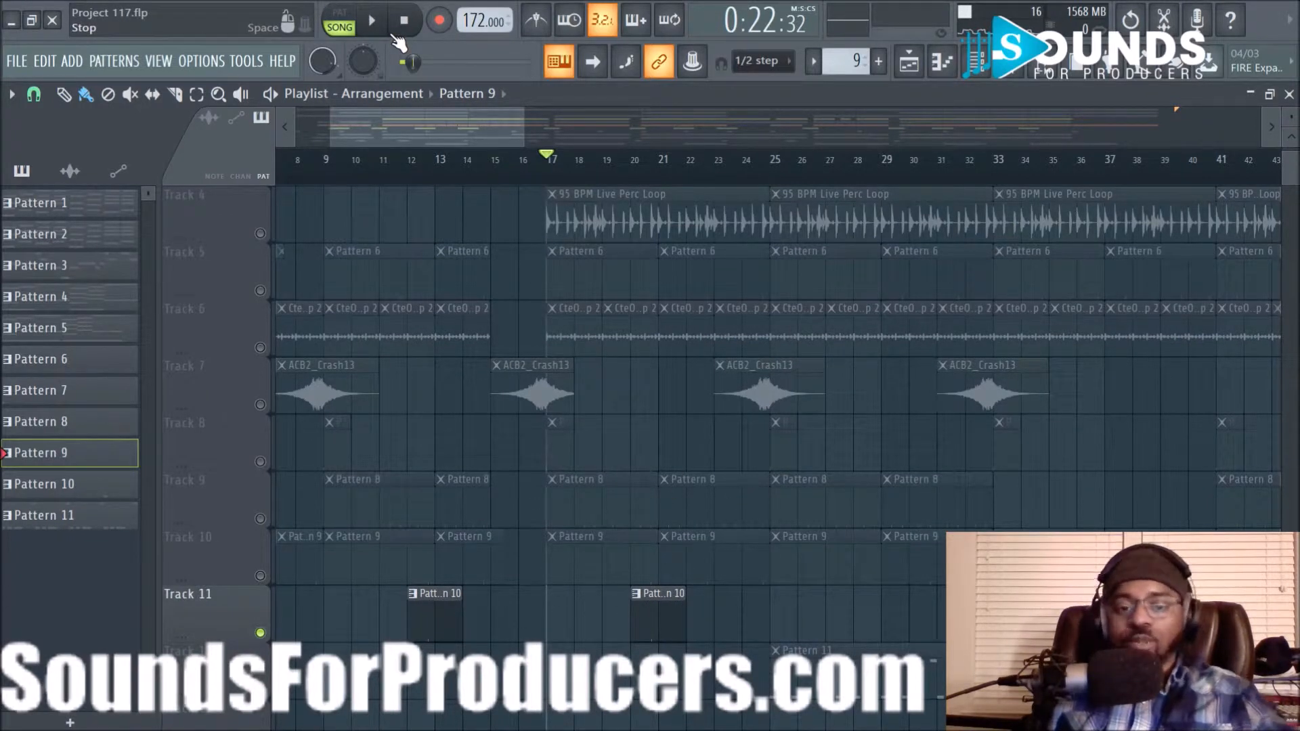
{"action": "left_click", "coordinate": [384, 27]}
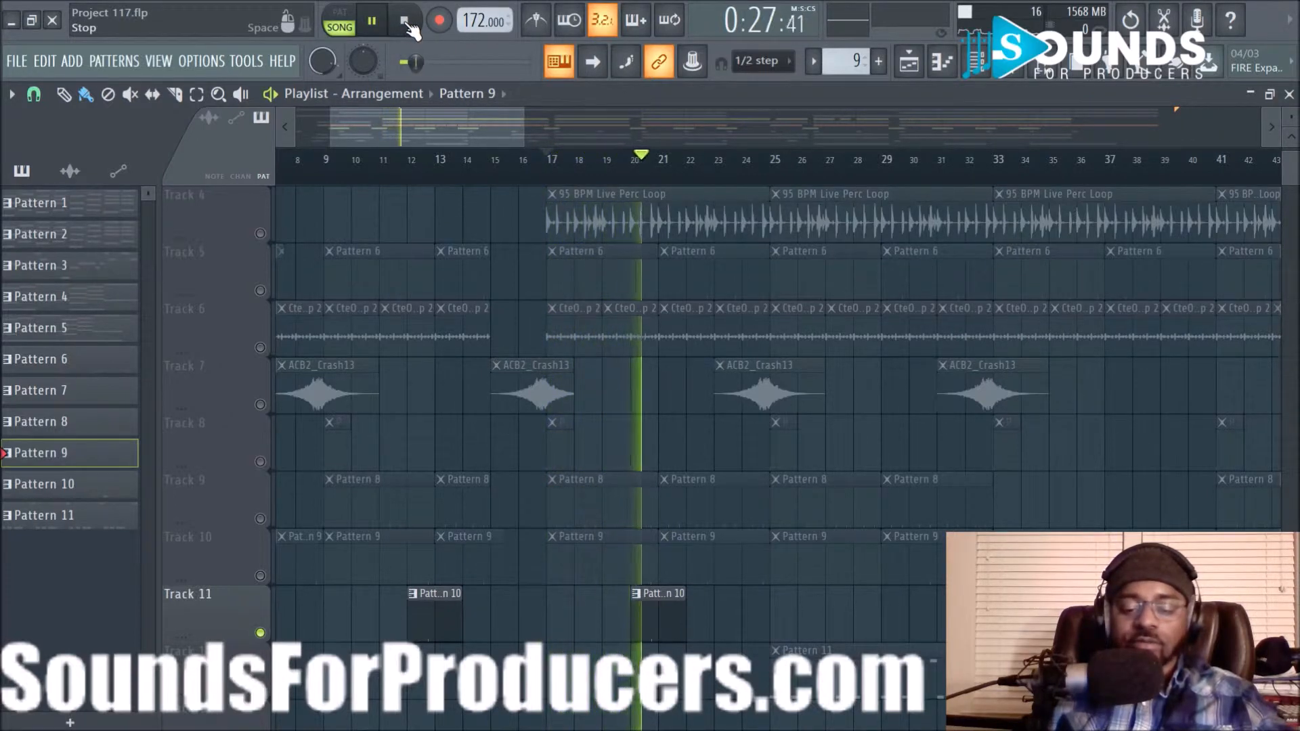
{"action": "left_click", "coordinate": [405, 21]}
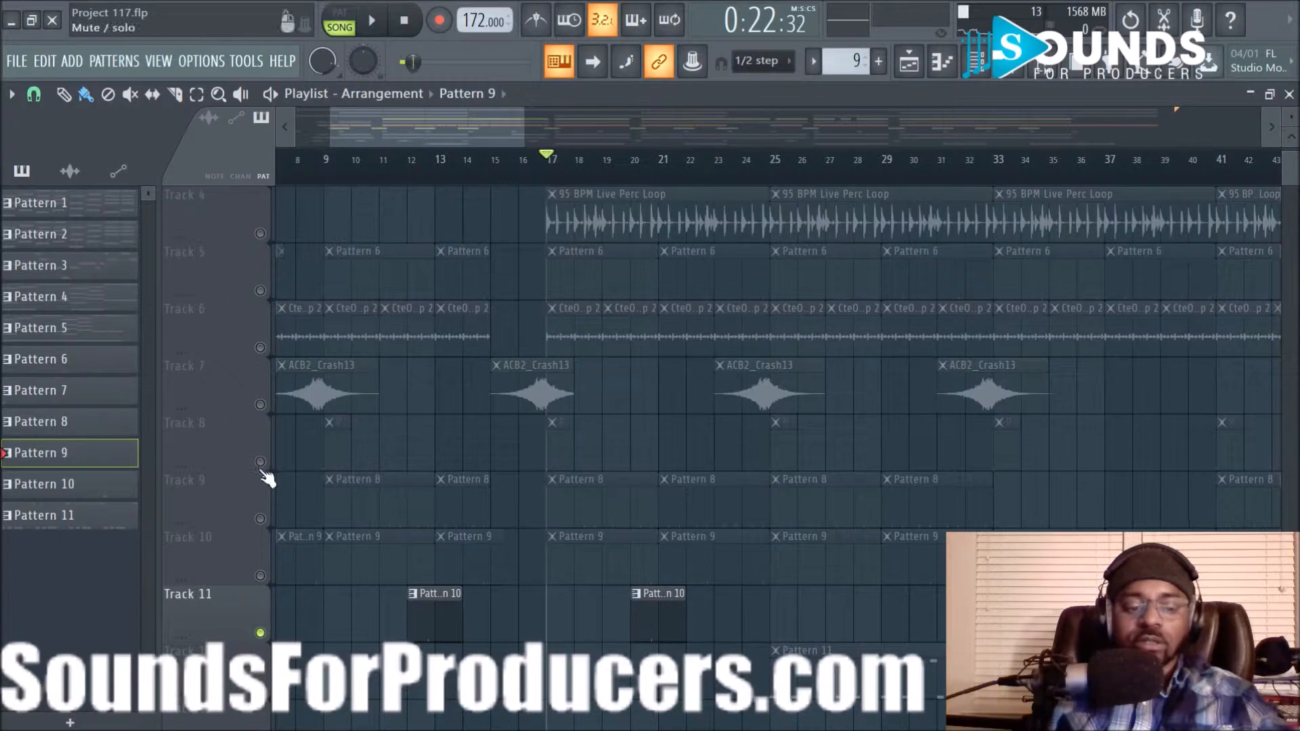
- Solo the crash on Track 7, then release the solo to turn all tracks back on
{"action": "right_click", "coordinate": [261, 408]}
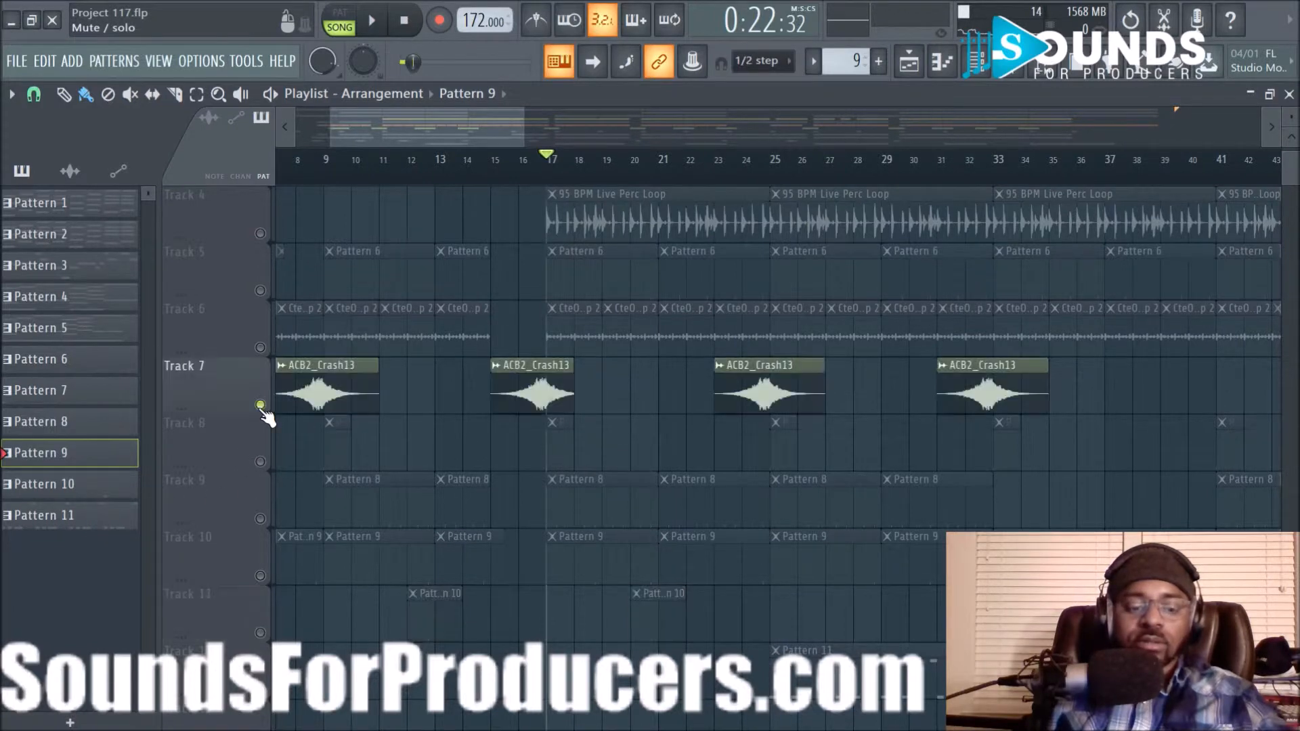
{"action": "right_click", "coordinate": [261, 409]}
{"action": "scroll", "coordinate": [963, 441], "scroll_direction": "down", "scroll_amount": 2}
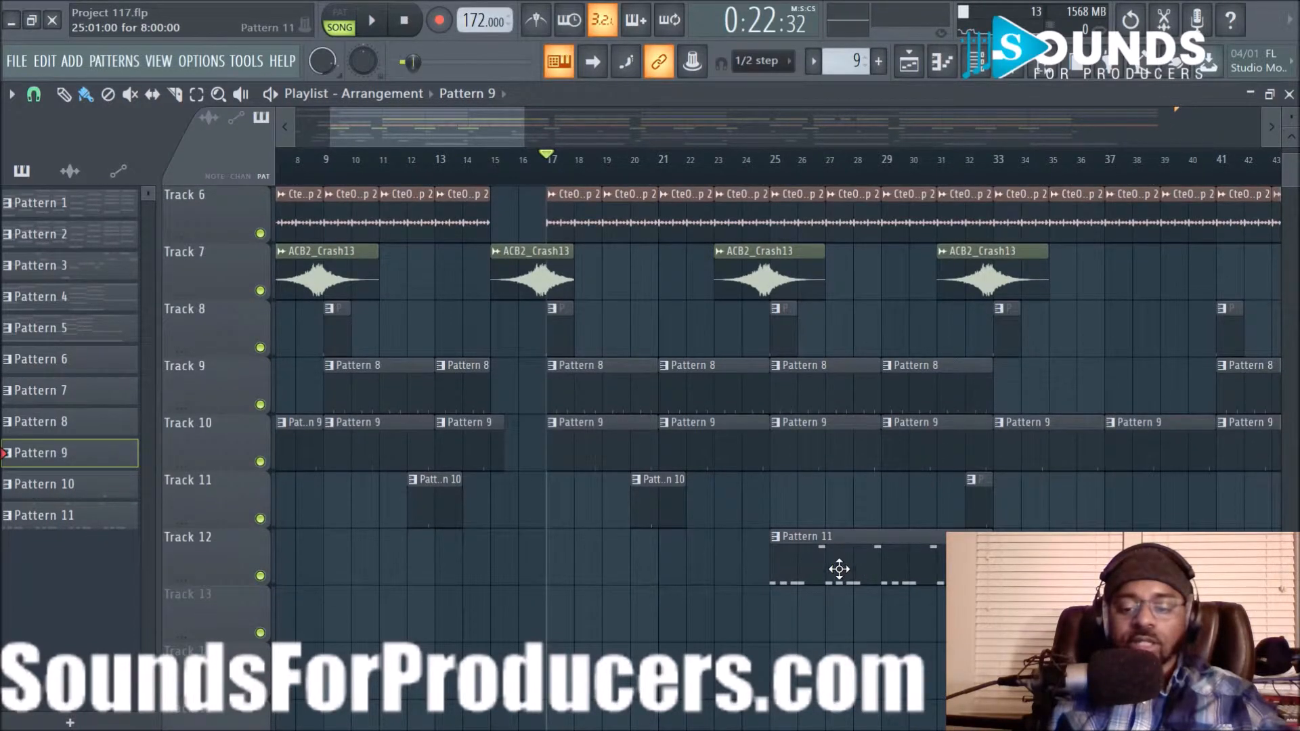
- Play the full mix from bar 21 and look over the whole song arrangement across all tracks
{"action": "left_click_drag", "start_coordinate": [445, 132], "coordinate": [472, 137]}
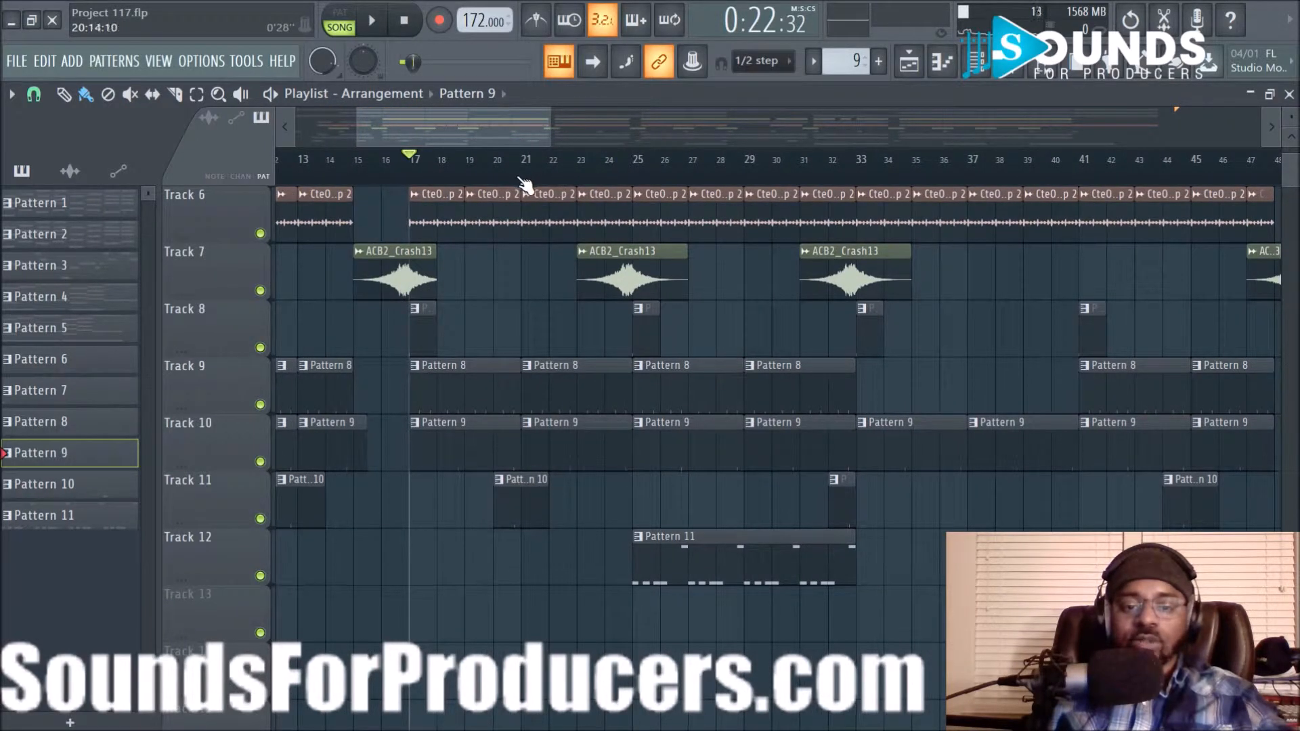
{"action": "left_click", "coordinate": [526, 162]}
{"action": "left_click", "coordinate": [376, 21]}
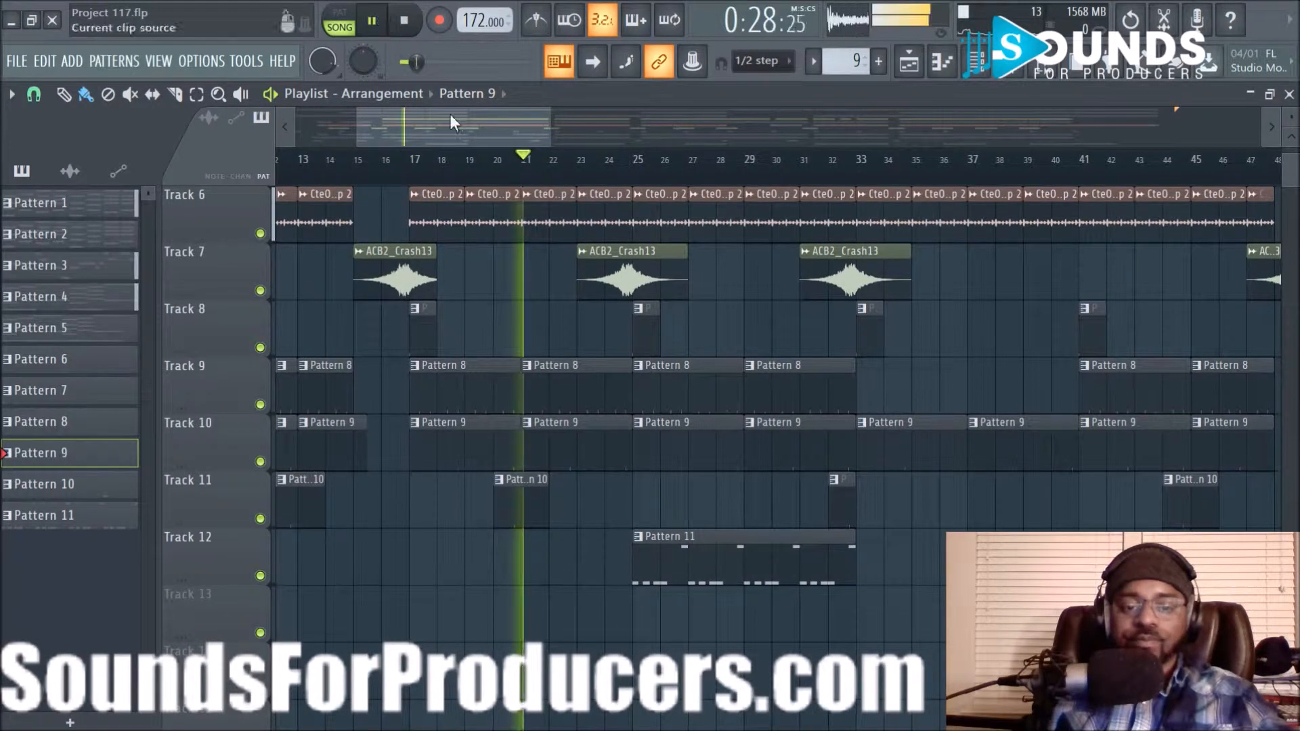
{"action": "scroll", "coordinate": [775, 184], "scroll_direction": "down", "scroll_amount": 2}
{"action": "scroll", "coordinate": [779, 188], "scroll_direction": "down", "scroll_amount": 4}
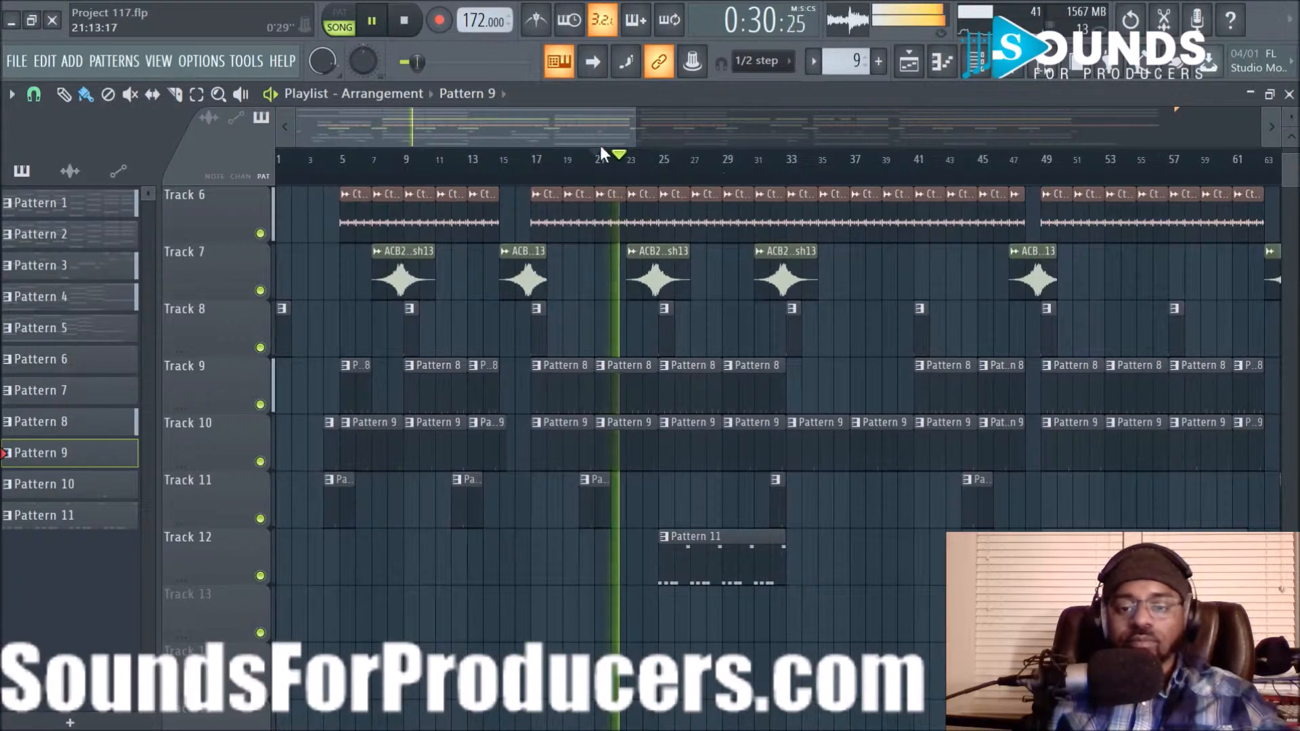
{"action": "scroll", "coordinate": [697, 175], "scroll_direction": "down", "scroll_amount": 2}
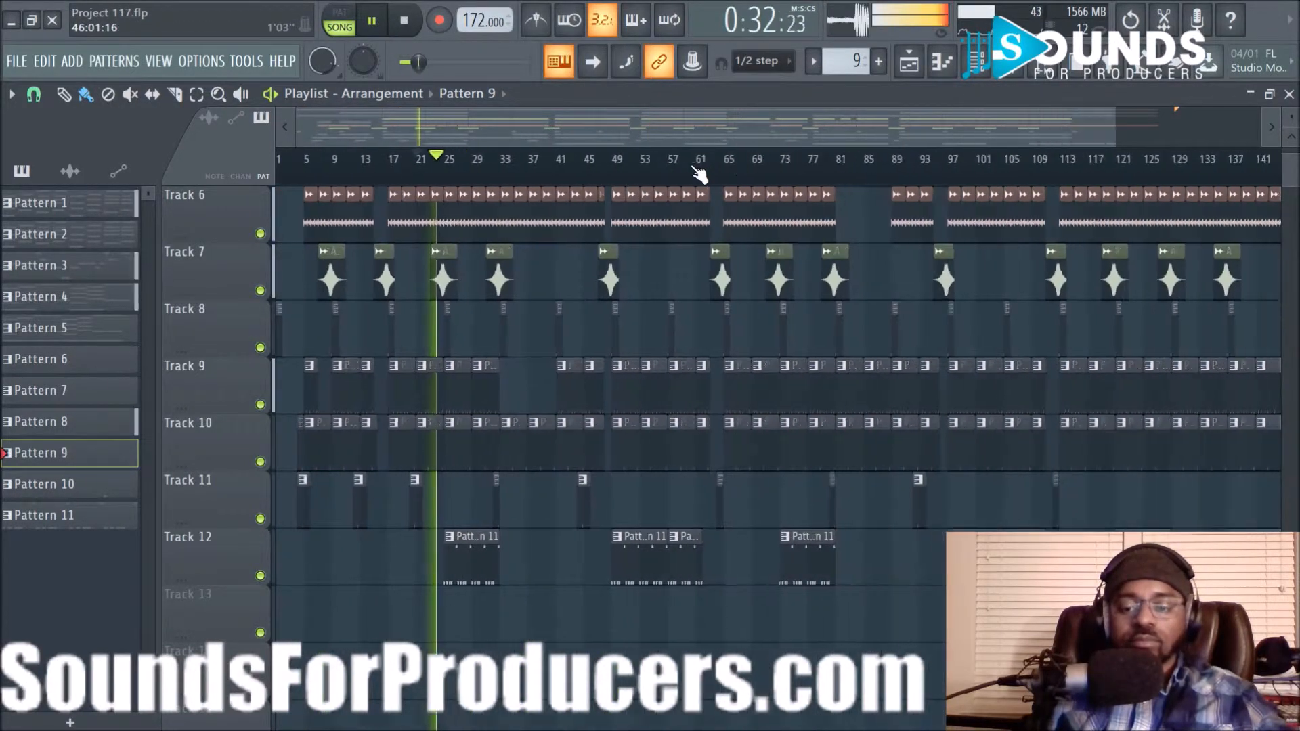
{"action": "scroll", "coordinate": [752, 301], "scroll_direction": "up", "scroll_amount": 5}
{"action": "scroll", "coordinate": [759, 309], "scroll_direction": "down", "scroll_amount": 3}
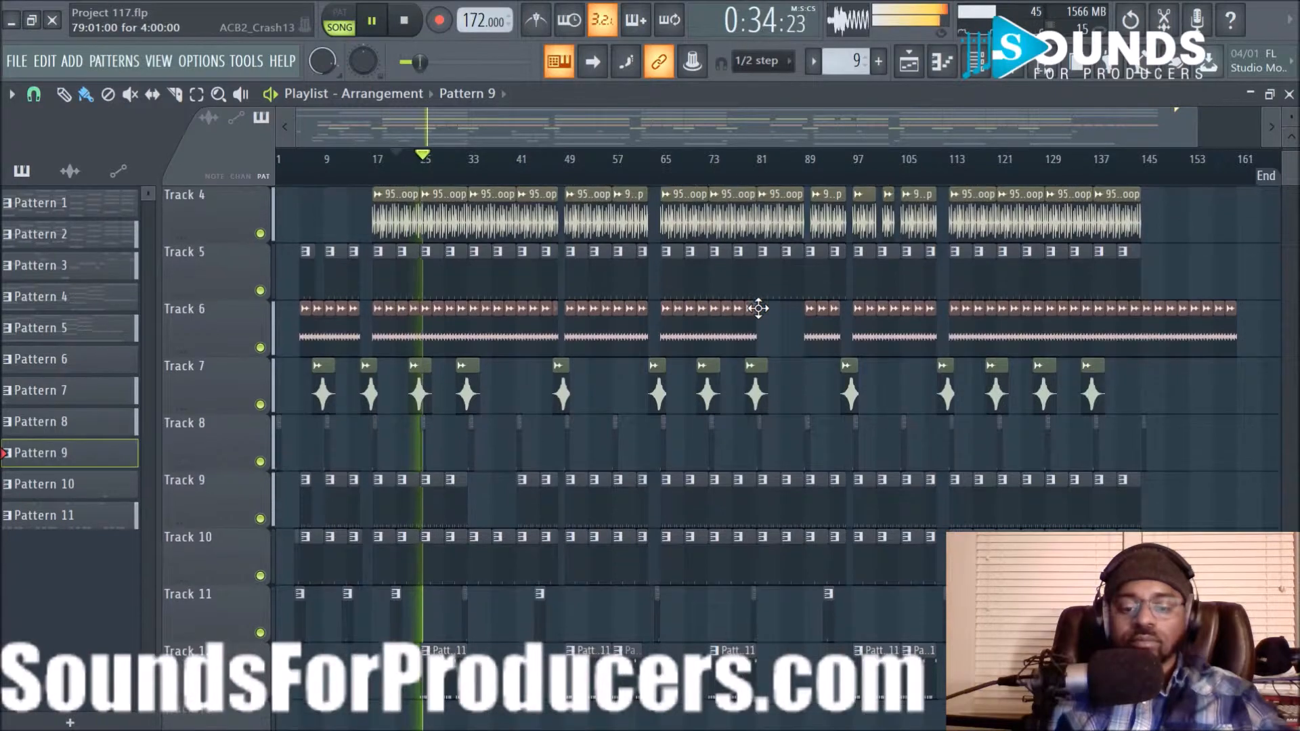
{"action": "scroll", "coordinate": [758, 308], "scroll_direction": "up", "scroll_amount": 3}
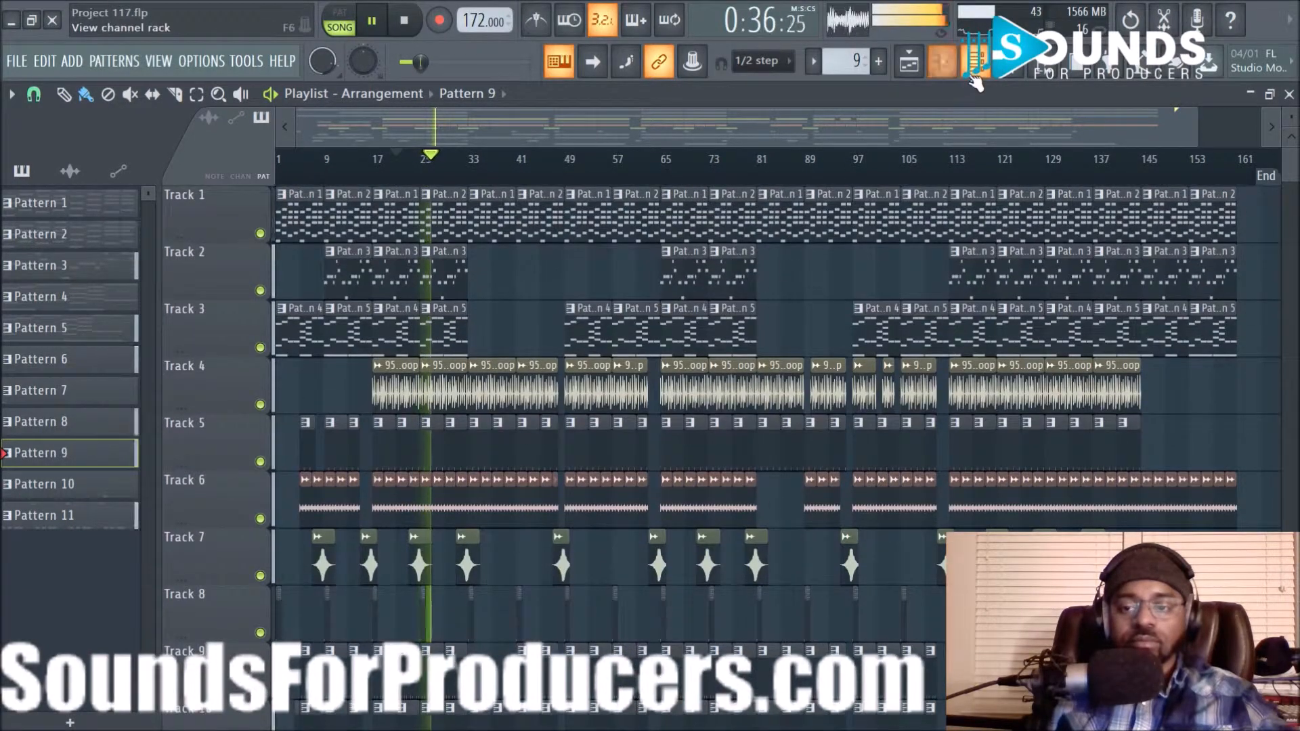
- Show the channel rack during playback and open the settings of the 3x Osc bass channel
{"action": "left_click", "coordinate": [975, 61]}
{"action": "scroll", "coordinate": [455, 452], "scroll_direction": "down", "scroll_amount": 1}
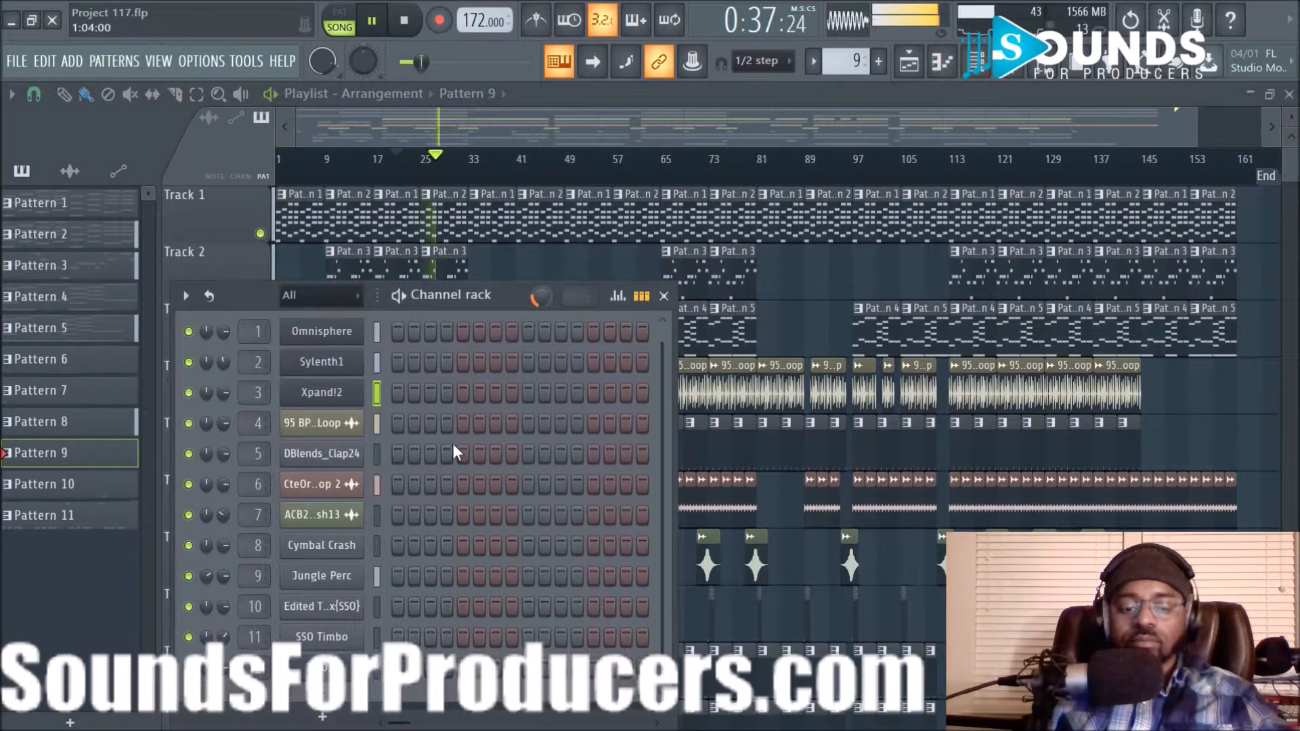
{"action": "left_click", "coordinate": [324, 669]}
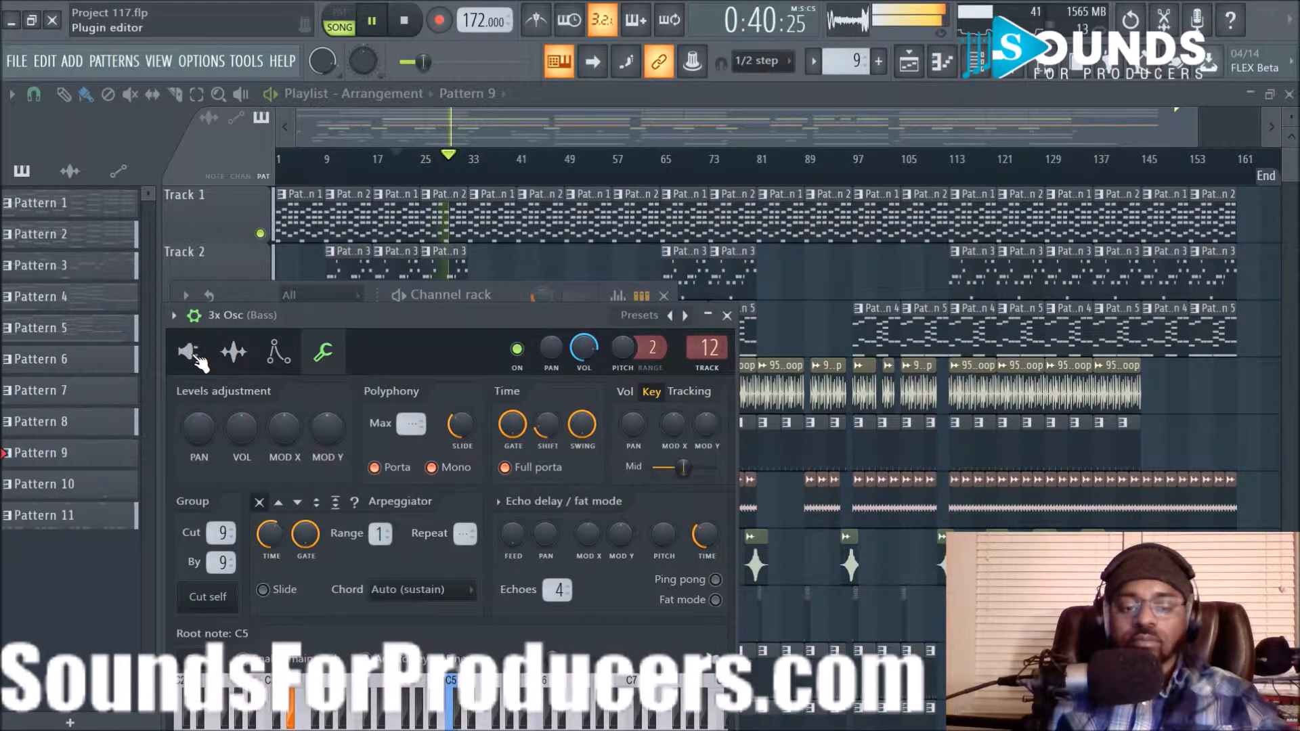
- Show the oscillator settings of the 3x Osc bass channel, move its window aside, and close it
{"action": "left_click", "coordinate": [193, 355]}
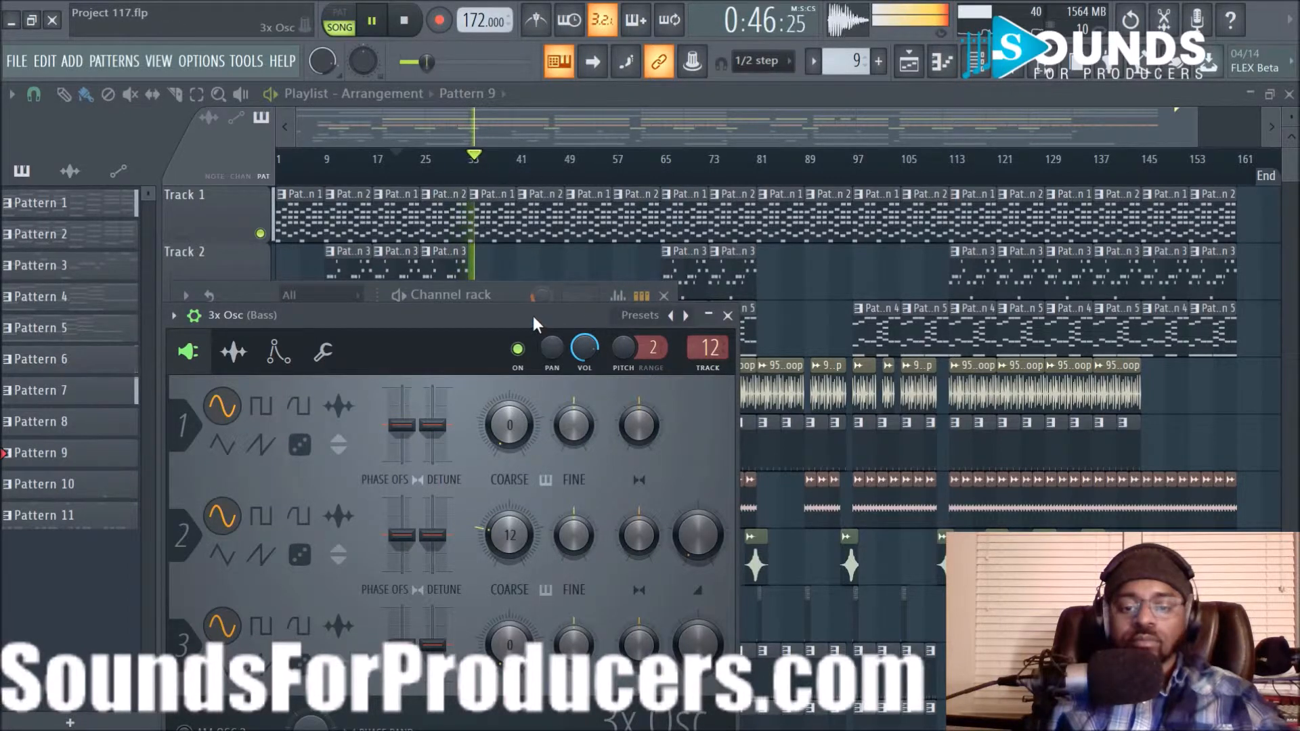
{"action": "left_click_drag", "start_coordinate": [534, 315], "coordinate": [997, 175]}
{"action": "left_click", "coordinate": [1193, 175]}
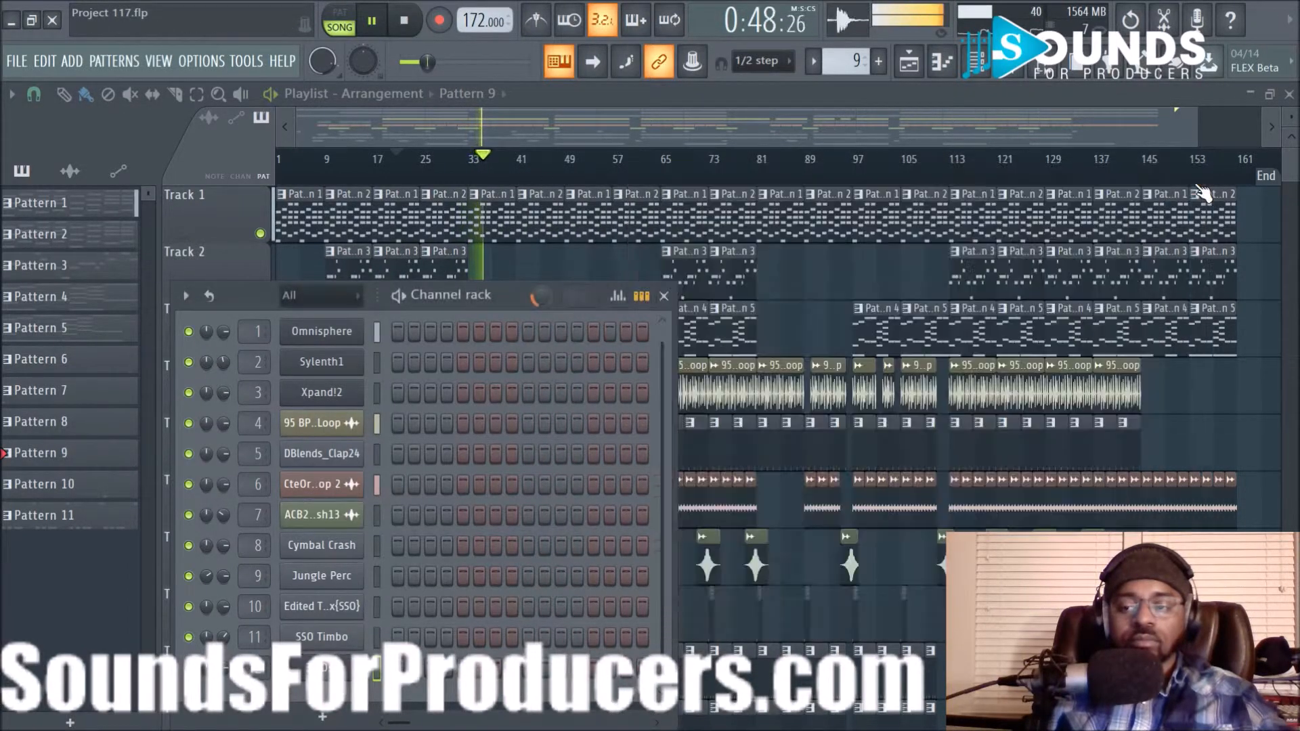
- Show the mixer during playback, inspect the Fruity Limiter on the Bass track, and close the effect window
{"action": "left_click", "coordinate": [1014, 80]}
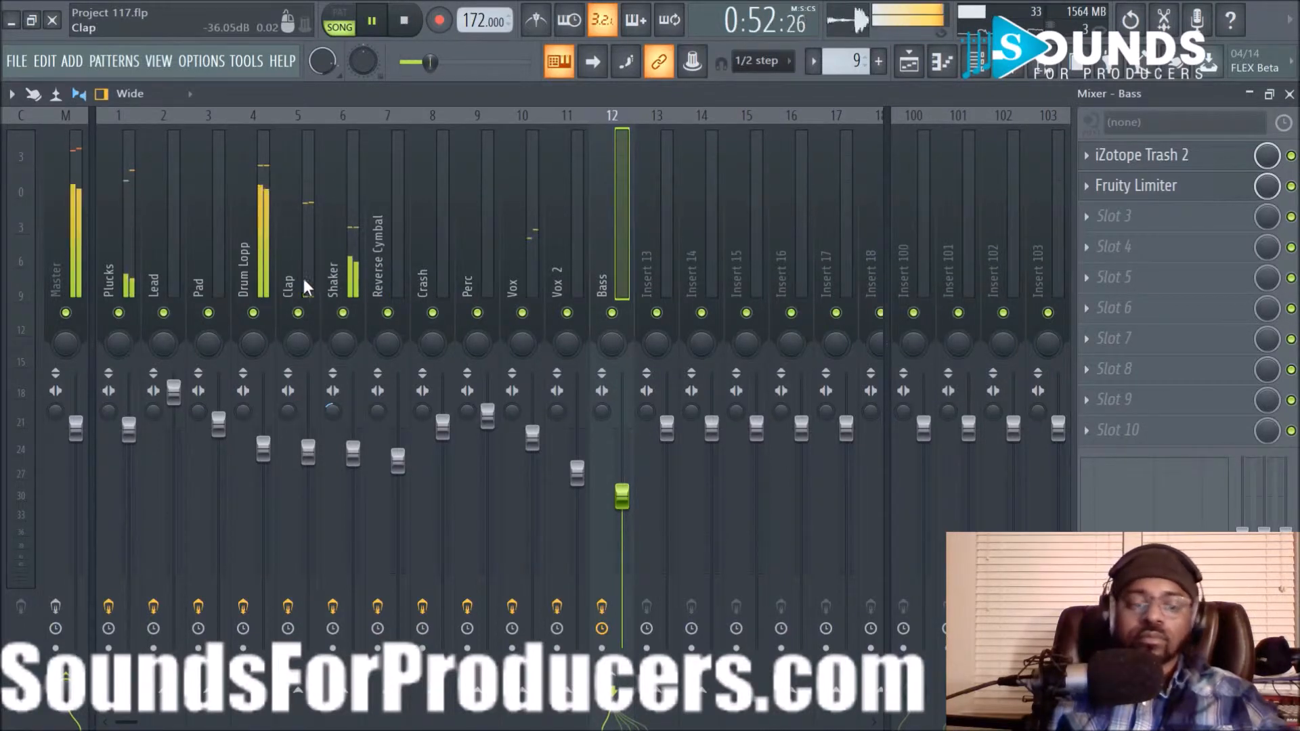
{"action": "left_click", "coordinate": [246, 243]}
{"action": "left_click", "coordinate": [596, 261]}
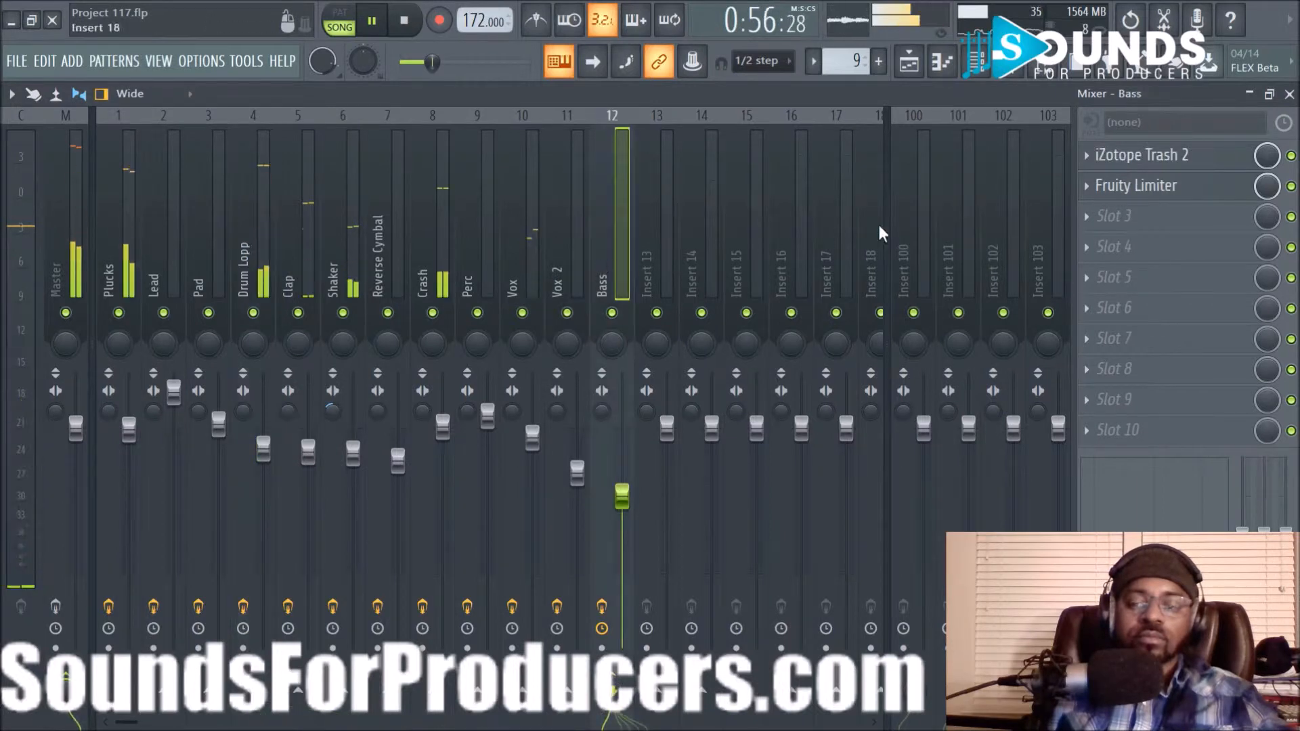
{"action": "left_click", "coordinate": [1146, 186]}
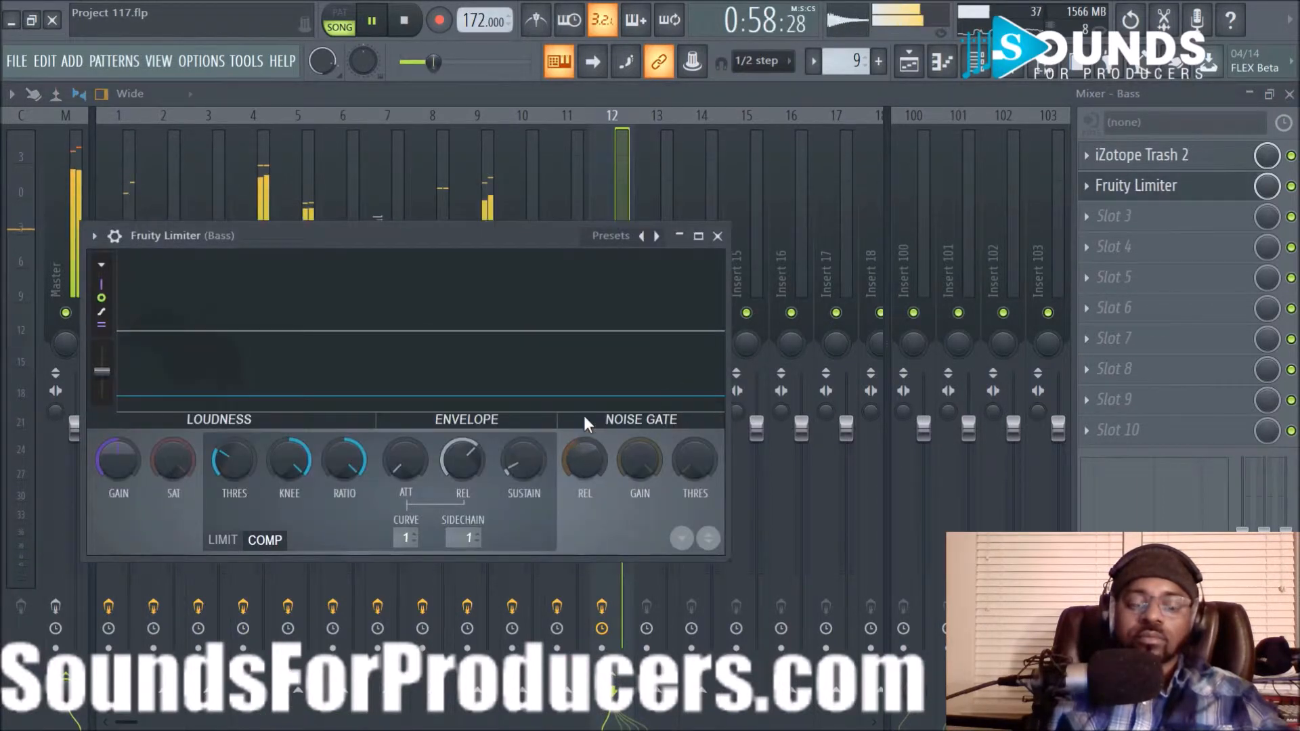
{"action": "left_click", "coordinate": [717, 236]}
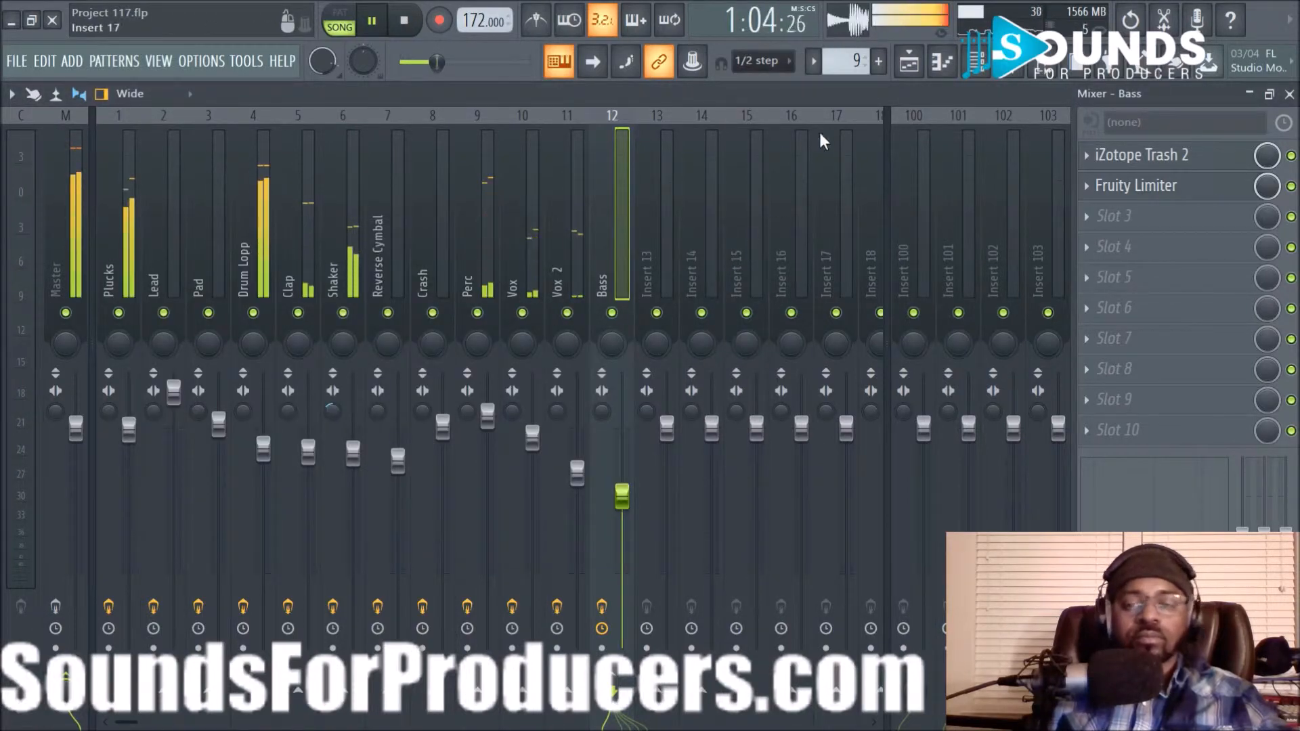
- Return to the playlist, follow the playing arrangement through bars 49 to 65 across Tracks 1 to 12, and stop playback
{"action": "left_click", "coordinate": [909, 61]}
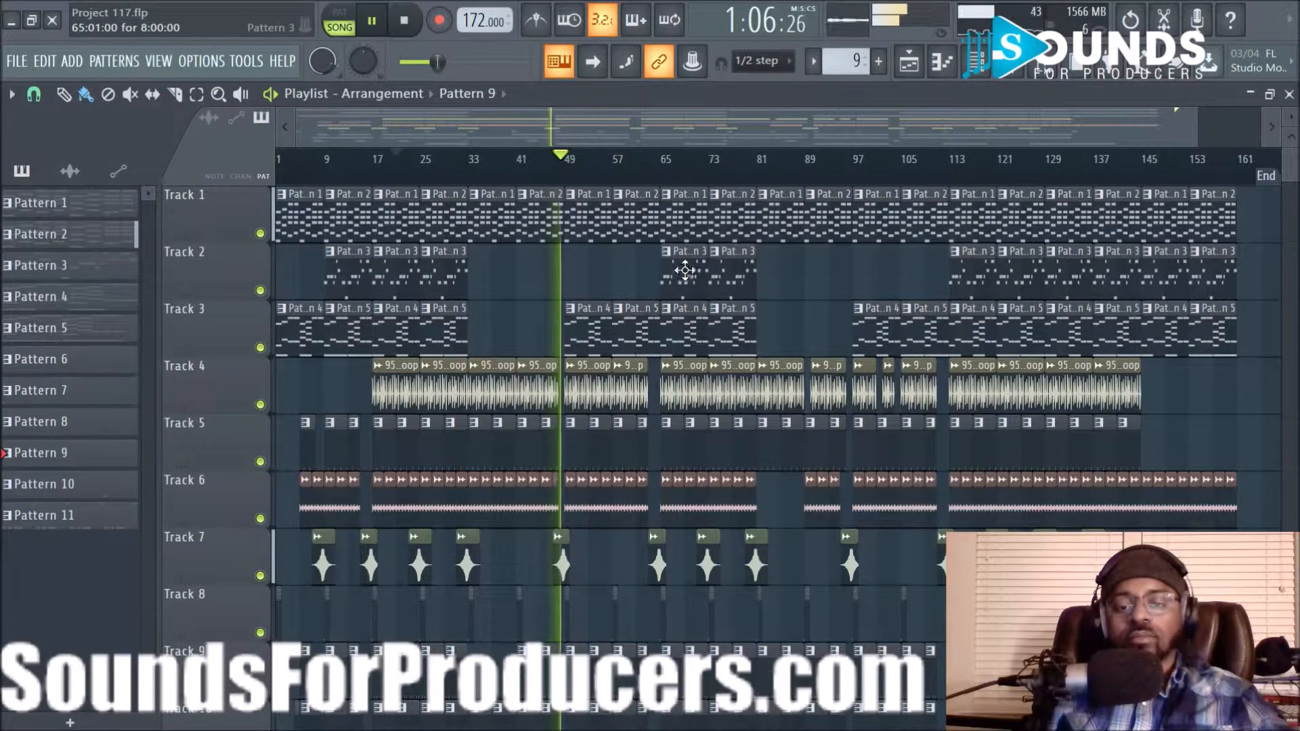
{"action": "scroll", "coordinate": [660, 132], "scroll_direction": "up", "scroll_amount": 3}
{"action": "left_click_drag", "start_coordinate": [656, 127], "coordinate": [630, 124]}
{"action": "scroll", "coordinate": [650, 255], "scroll_direction": "down", "scroll_amount": 5}
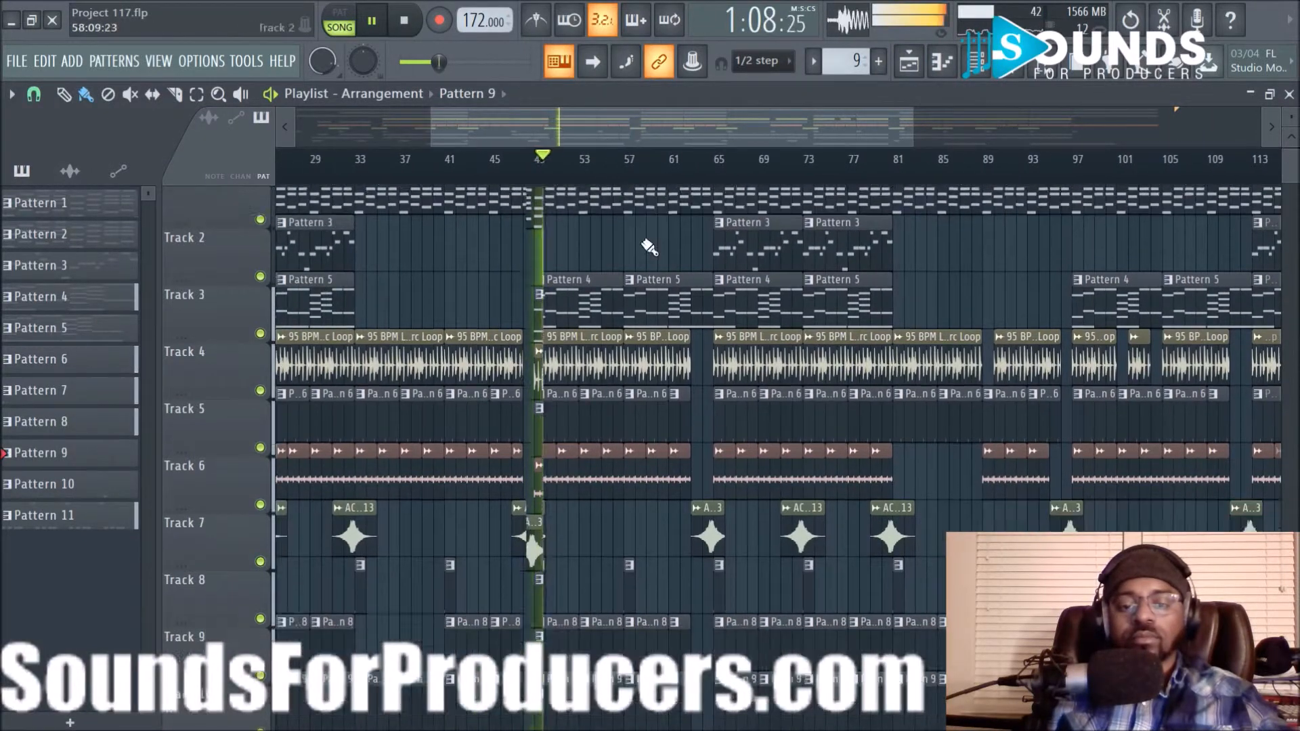
{"action": "scroll", "coordinate": [650, 255], "scroll_direction": "up", "scroll_amount": 5}
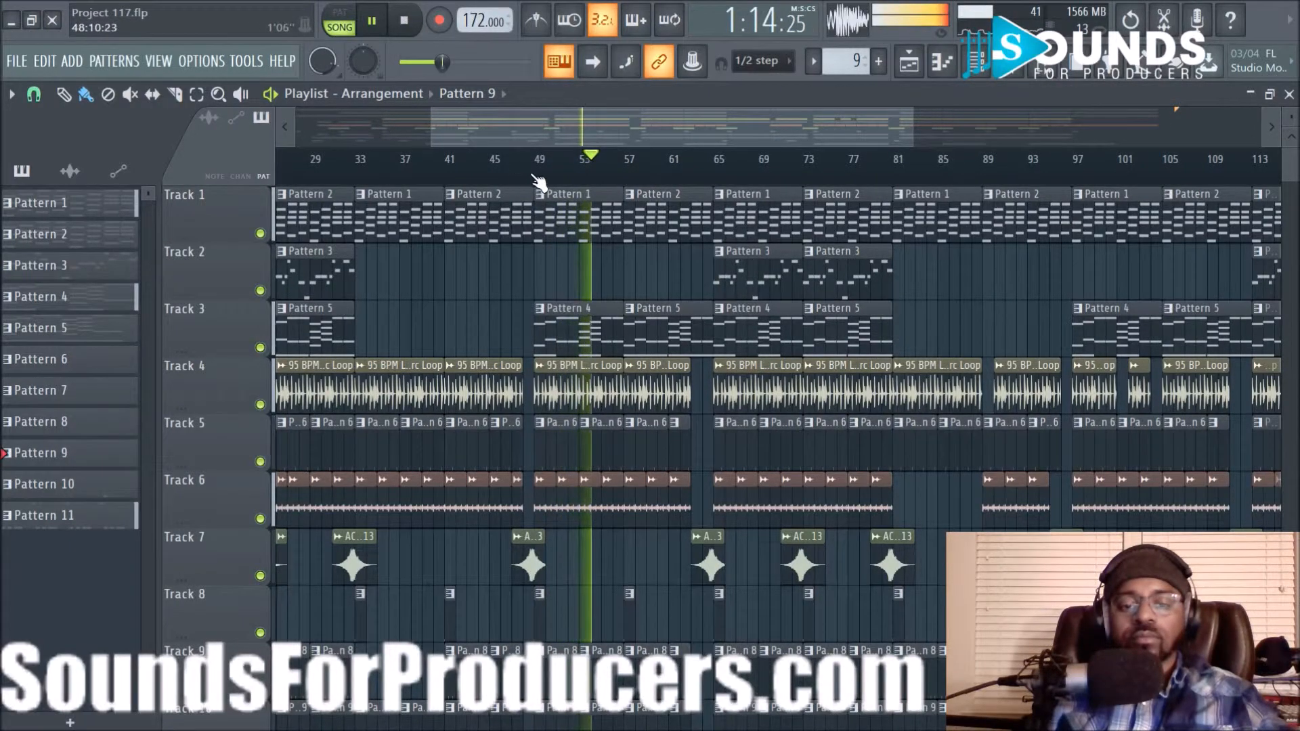
{"action": "left_click_drag", "start_coordinate": [547, 140], "coordinate": [596, 140]}
{"action": "scroll", "coordinate": [621, 177], "scroll_direction": "up", "scroll_amount": 2}
{"action": "scroll", "coordinate": [622, 178], "scroll_direction": "down", "scroll_amount": 3}
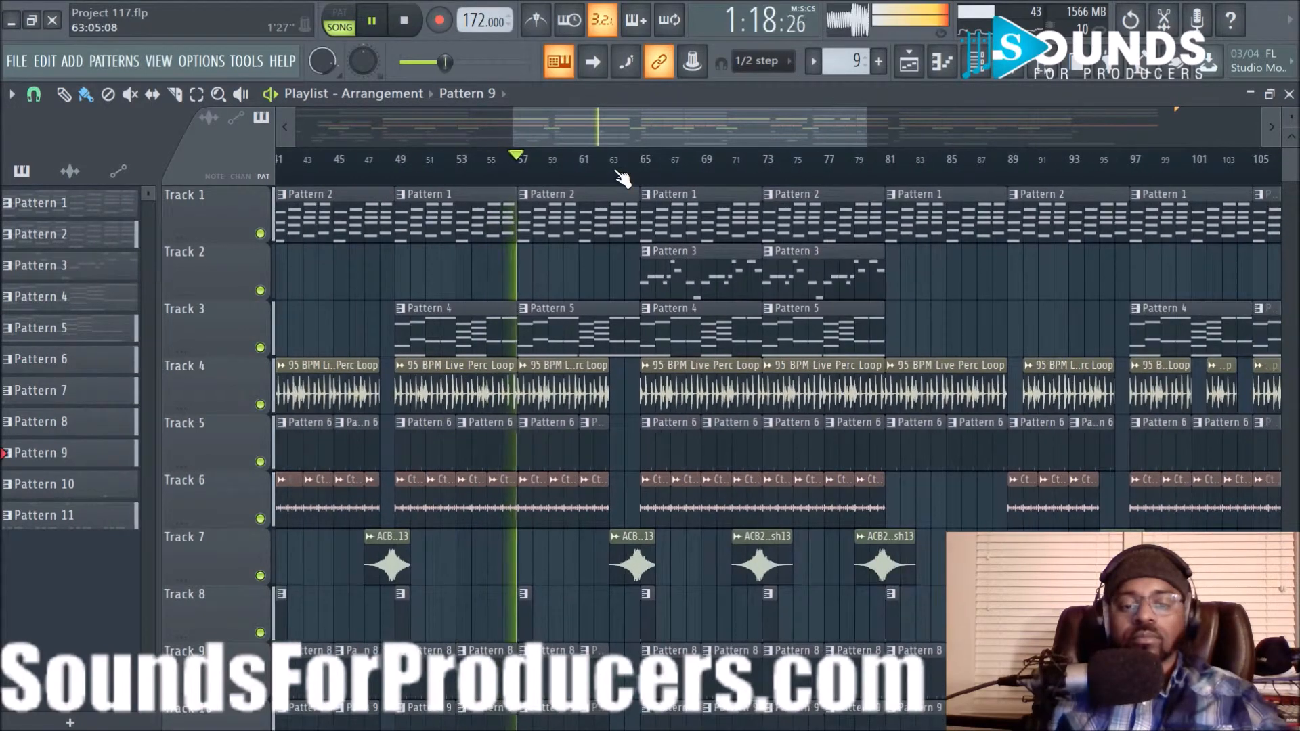
{"action": "scroll", "coordinate": [669, 278], "scroll_direction": "down", "scroll_amount": 3}
{"action": "scroll", "coordinate": [669, 278], "scroll_direction": "down", "scroll_amount": 1}
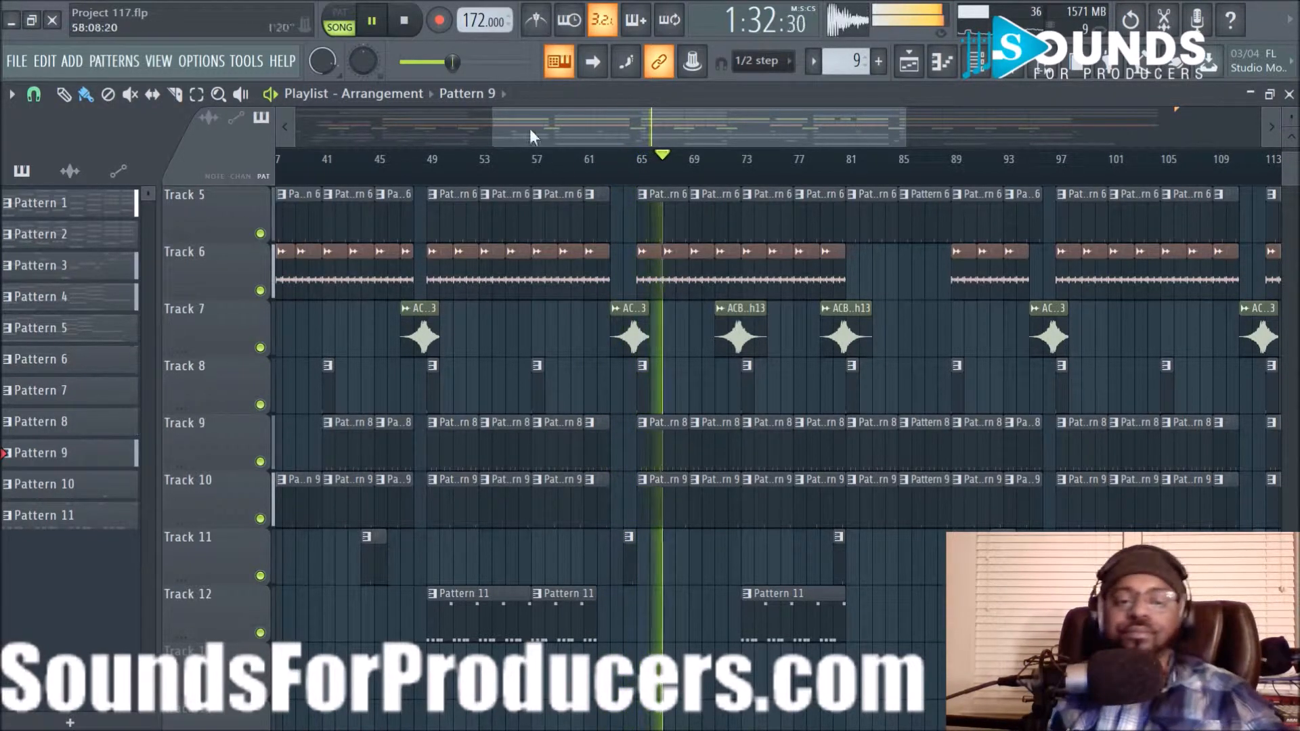
{"action": "key", "text": "space"}
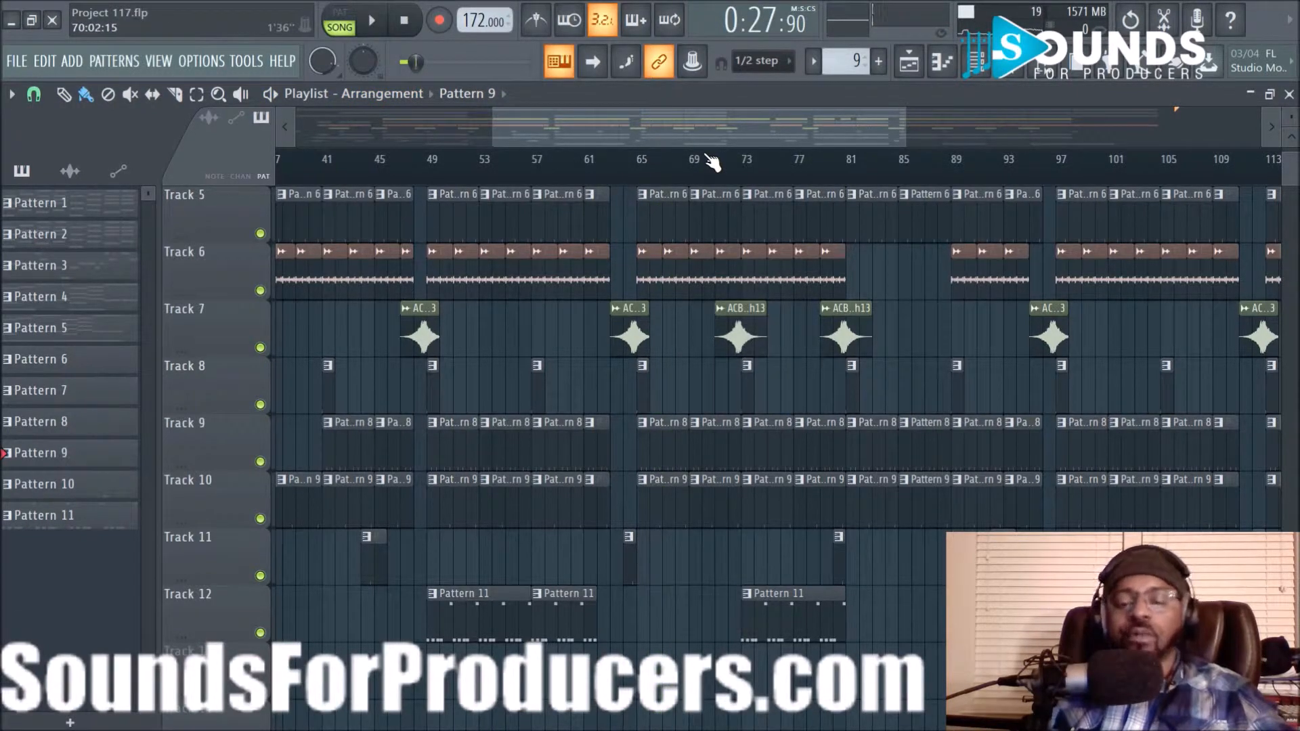
- Examine the stopped arrangement from the intro to the end, comparing where the clips on each track enter and drop out
{"action": "scroll", "coordinate": [711, 162], "scroll_direction": "down", "scroll_amount": 2}
{"action": "left_click_drag", "start_coordinate": [709, 136], "coordinate": [545, 129]}
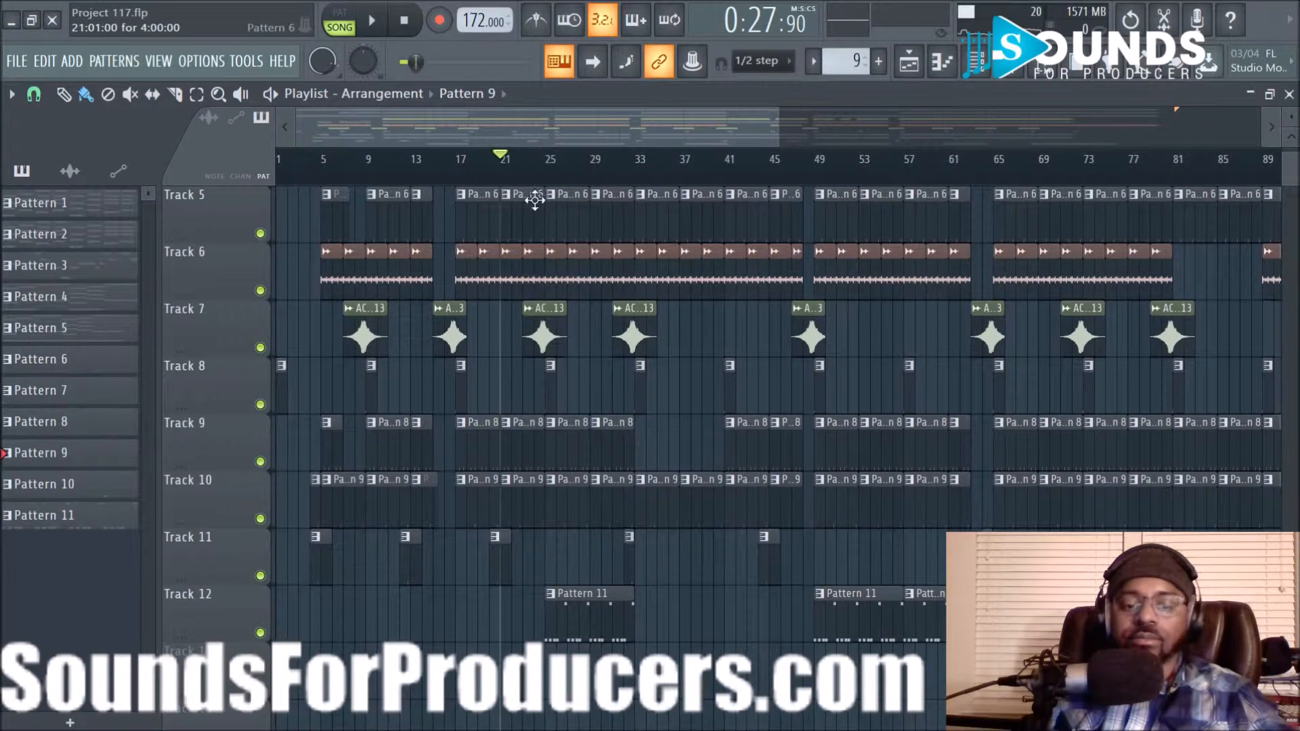
{"action": "left_click_drag", "start_coordinate": [689, 131], "coordinate": [760, 131]}
{"action": "scroll", "coordinate": [569, 302], "scroll_direction": "up", "scroll_amount": 4}
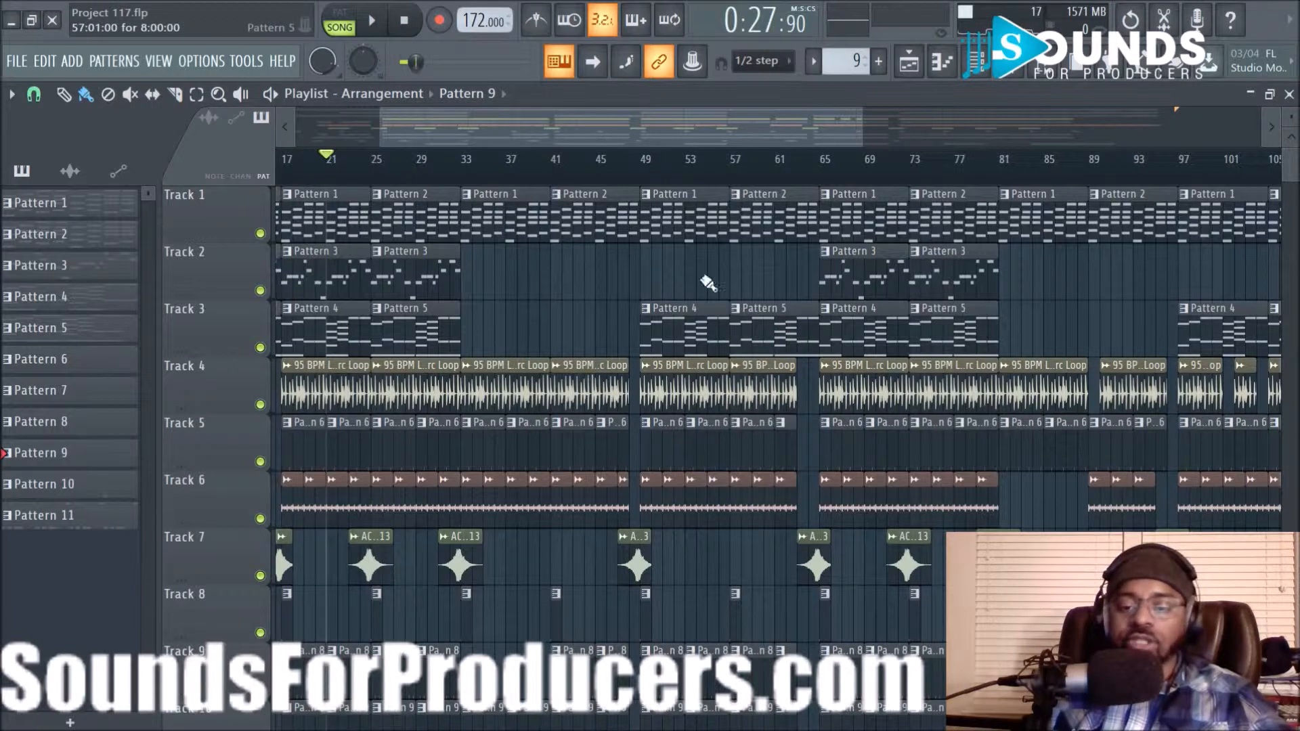
{"action": "scroll", "coordinate": [647, 153], "scroll_direction": "down", "scroll_amount": 1}
{"action": "scroll", "coordinate": [664, 173], "scroll_direction": "down", "scroll_amount": 2}
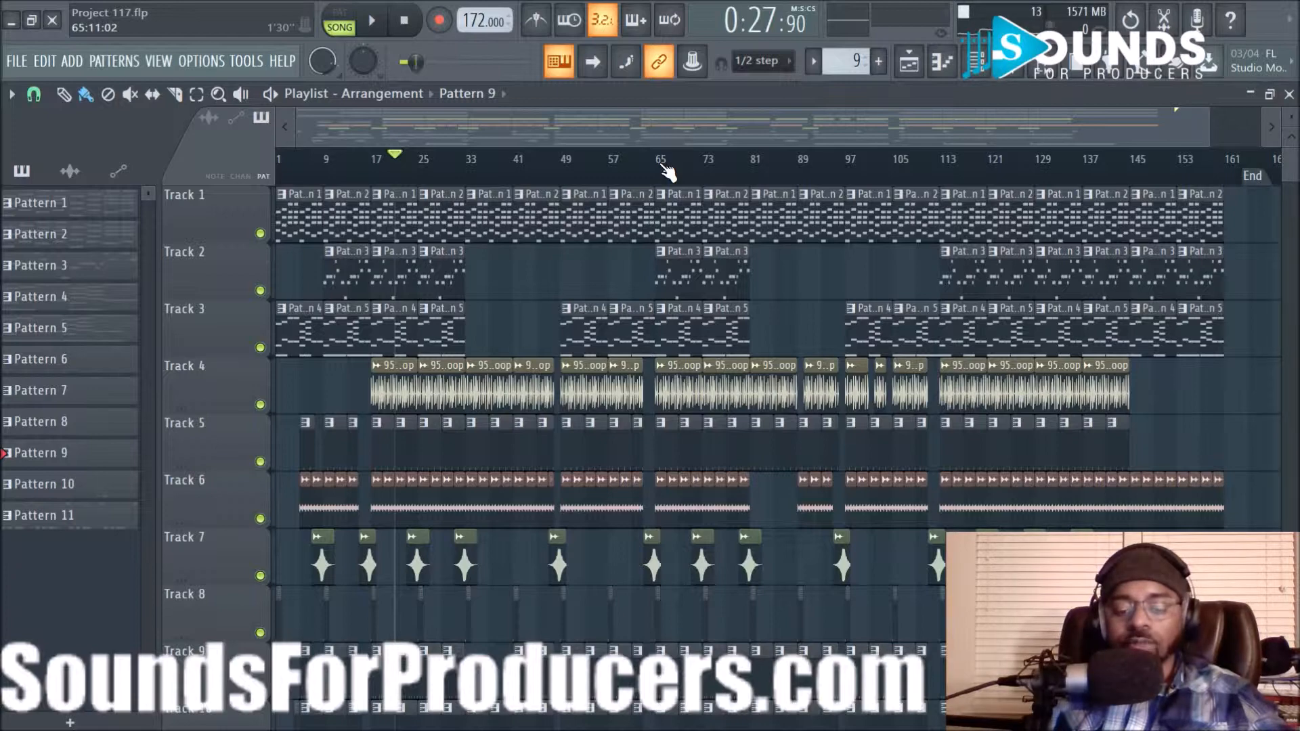
{"action": "scroll", "coordinate": [737, 253], "scroll_direction": "down", "scroll_amount": 3}
{"action": "scroll", "coordinate": [736, 254], "scroll_direction": "up", "scroll_amount": 3}
{"action": "scroll", "coordinate": [602, 169], "scroll_direction": "up", "scroll_amount": 2}
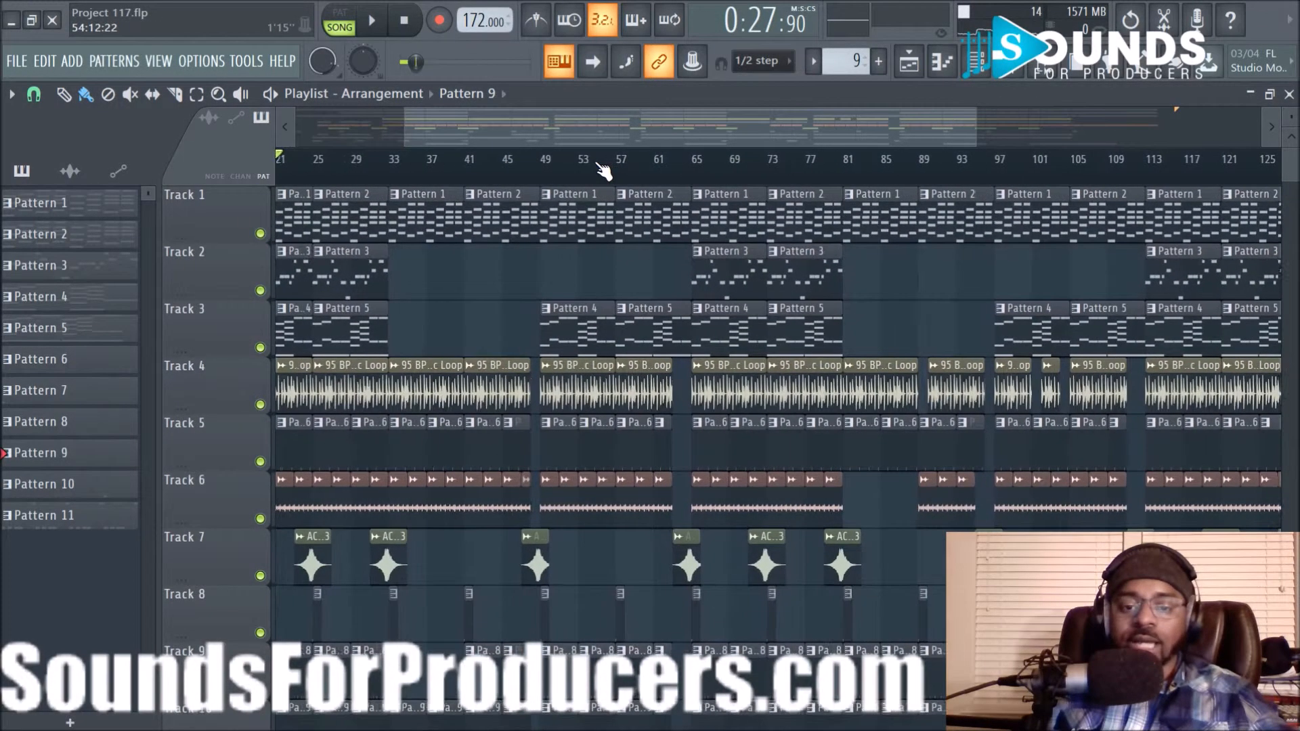
{"action": "scroll", "coordinate": [603, 169], "scroll_direction": "down", "scroll_amount": 2}
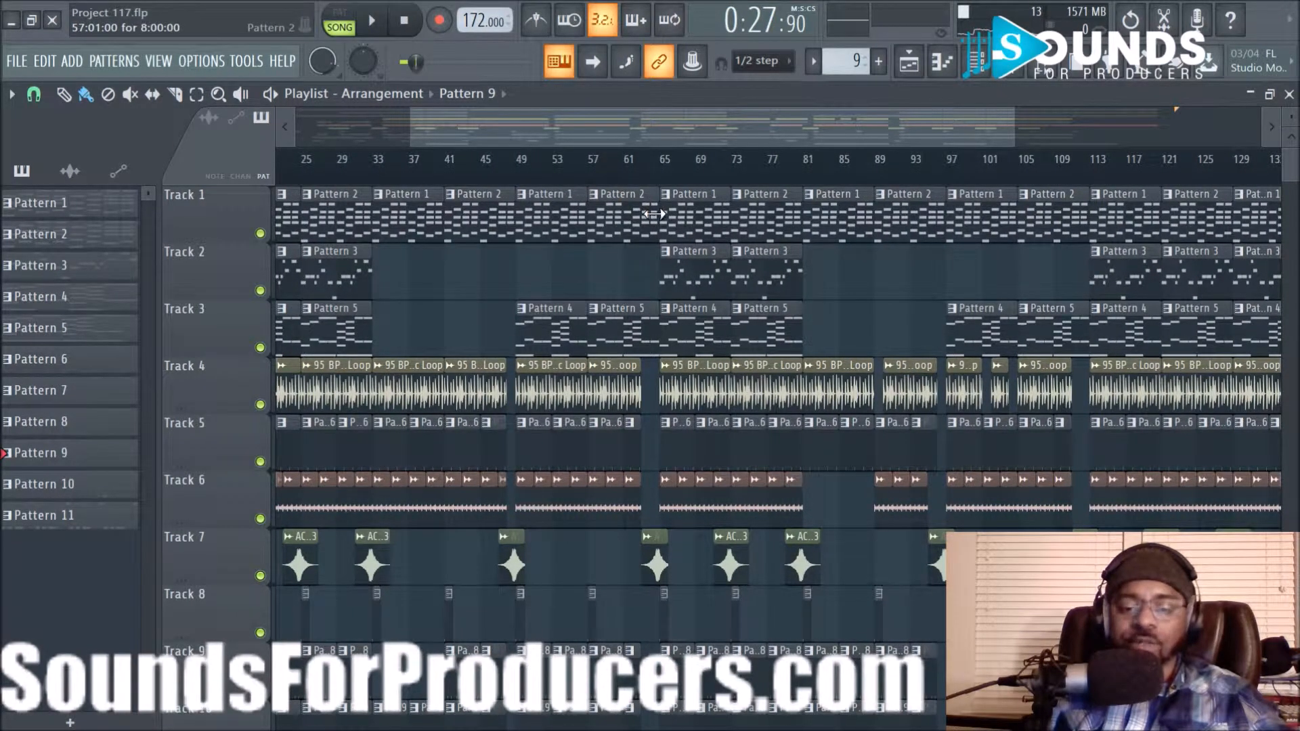
{"action": "left_click_drag", "start_coordinate": [676, 139], "coordinate": [599, 138]}
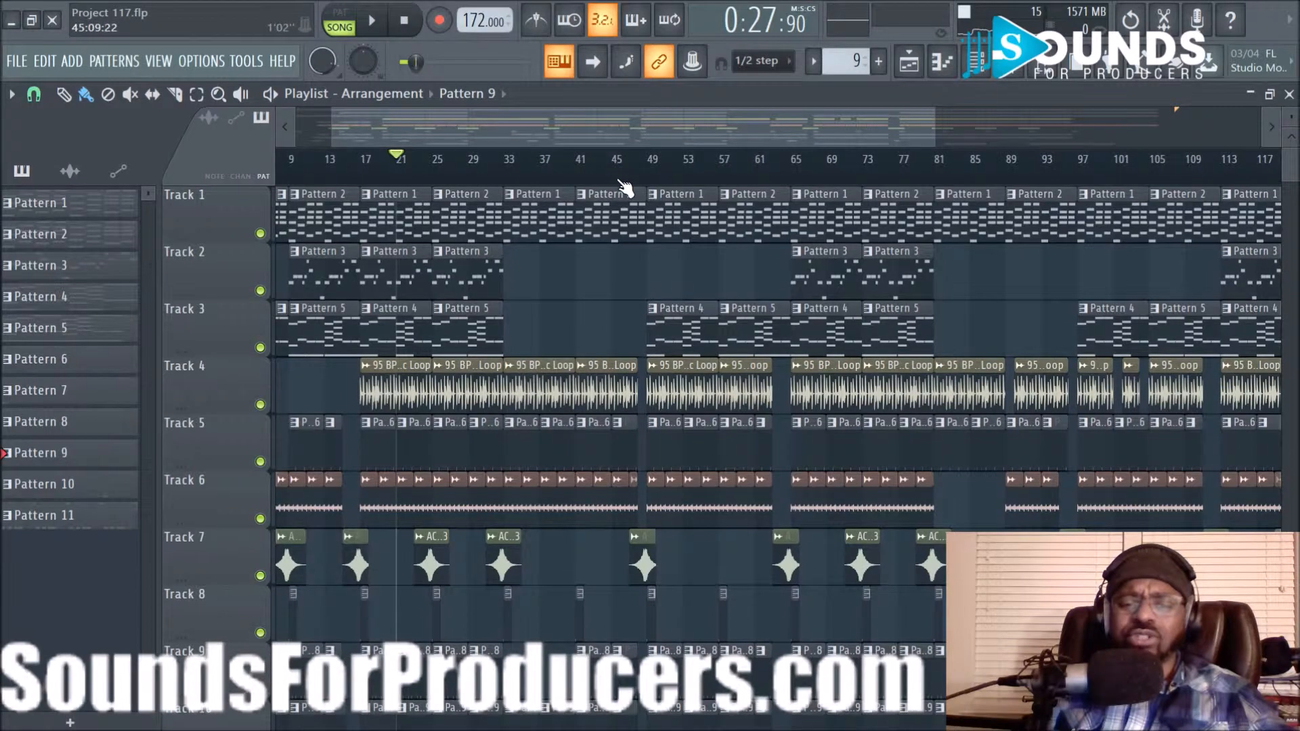
{"action": "scroll", "coordinate": [623, 188], "scroll_direction": "down", "scroll_amount": 2}
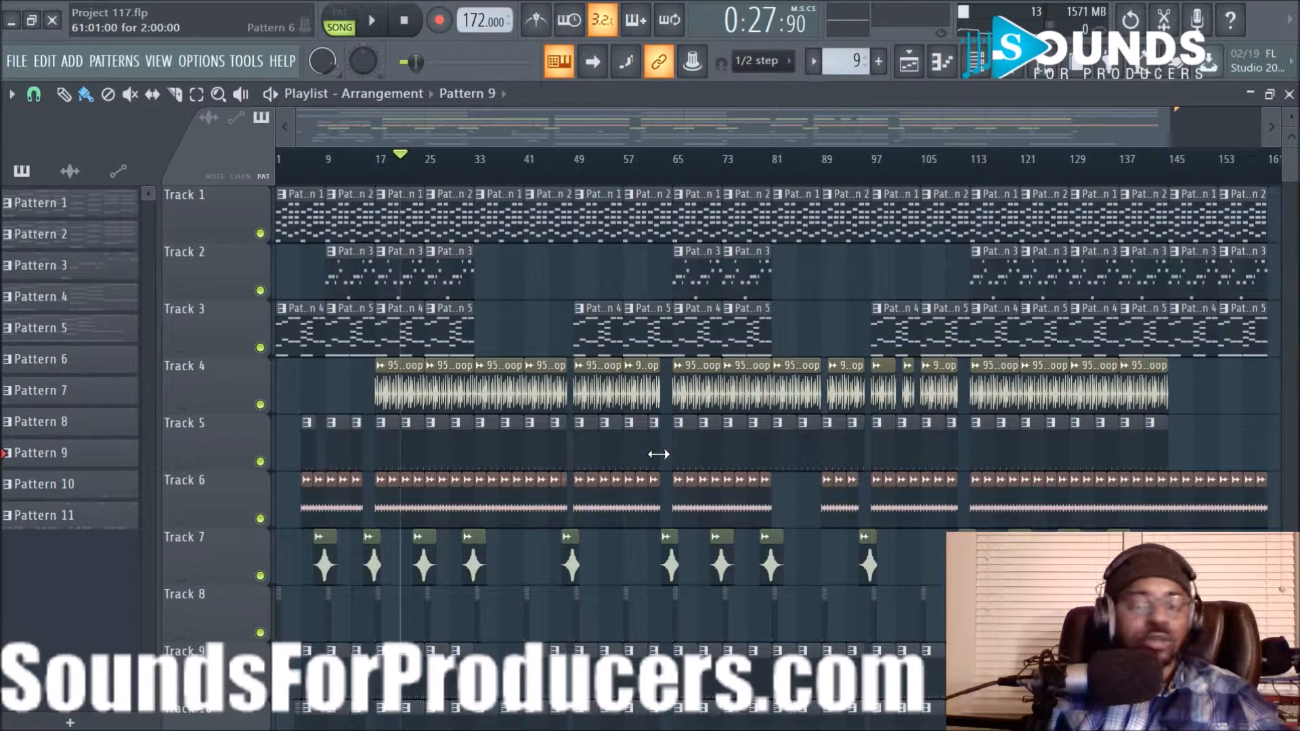
- Examine the first half of the arrangement, focusing on the clips between bars 17 and 33 on Tracks 1 to 8
{"action": "scroll", "coordinate": [673, 177], "scroll_direction": "up", "scroll_amount": 3}
{"action": "left_click_drag", "start_coordinate": [640, 126], "coordinate": [441, 132]}
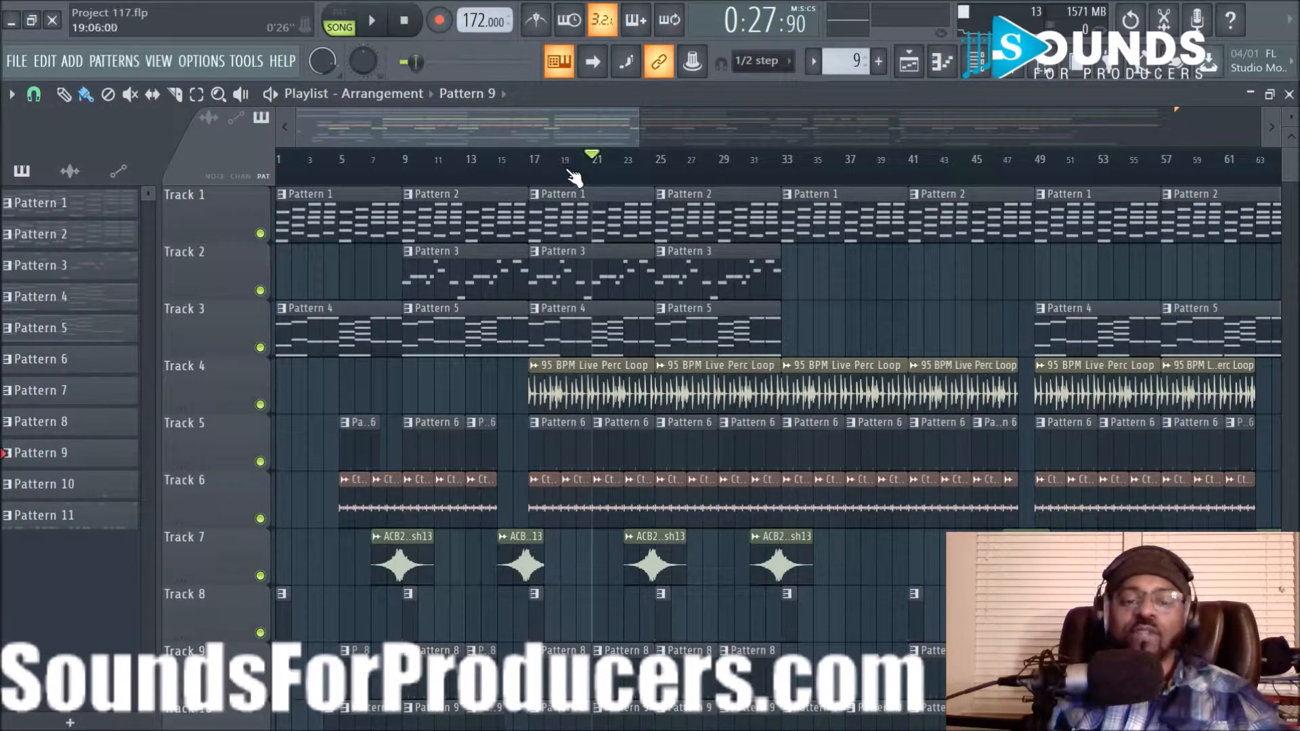
{"action": "scroll", "coordinate": [797, 184], "scroll_direction": "down", "scroll_amount": 3}
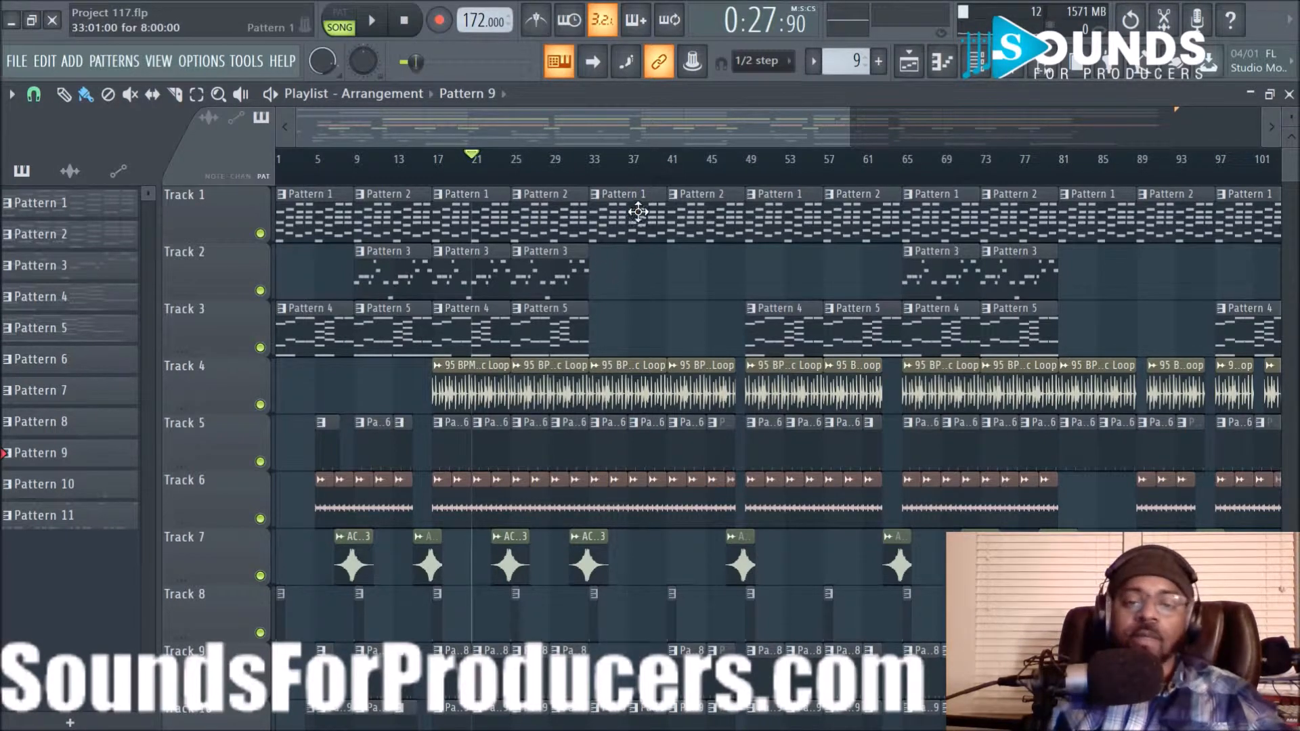
{"action": "scroll", "coordinate": [670, 186], "scroll_direction": "down", "scroll_amount": 2, "text": "ctrl"}
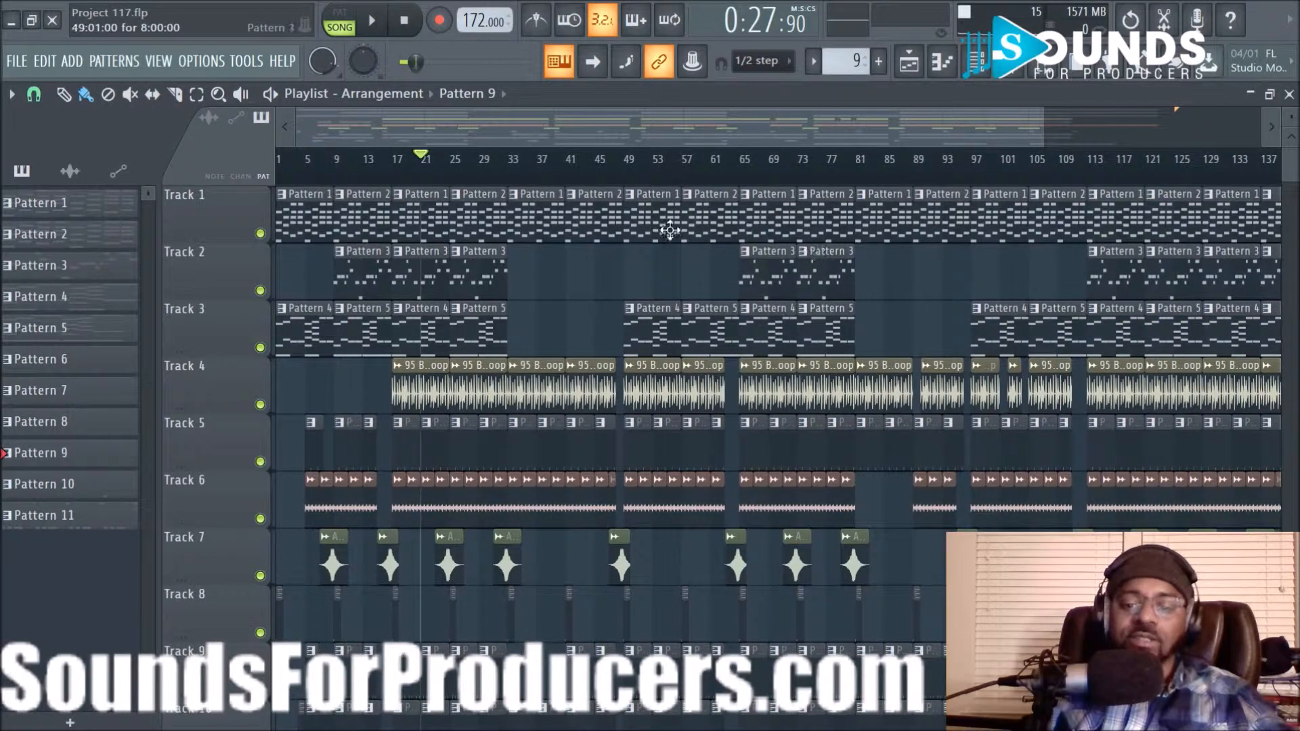
{"action": "scroll", "coordinate": [488, 215], "scroll_direction": "up", "scroll_amount": 2, "text": "ctrl"}
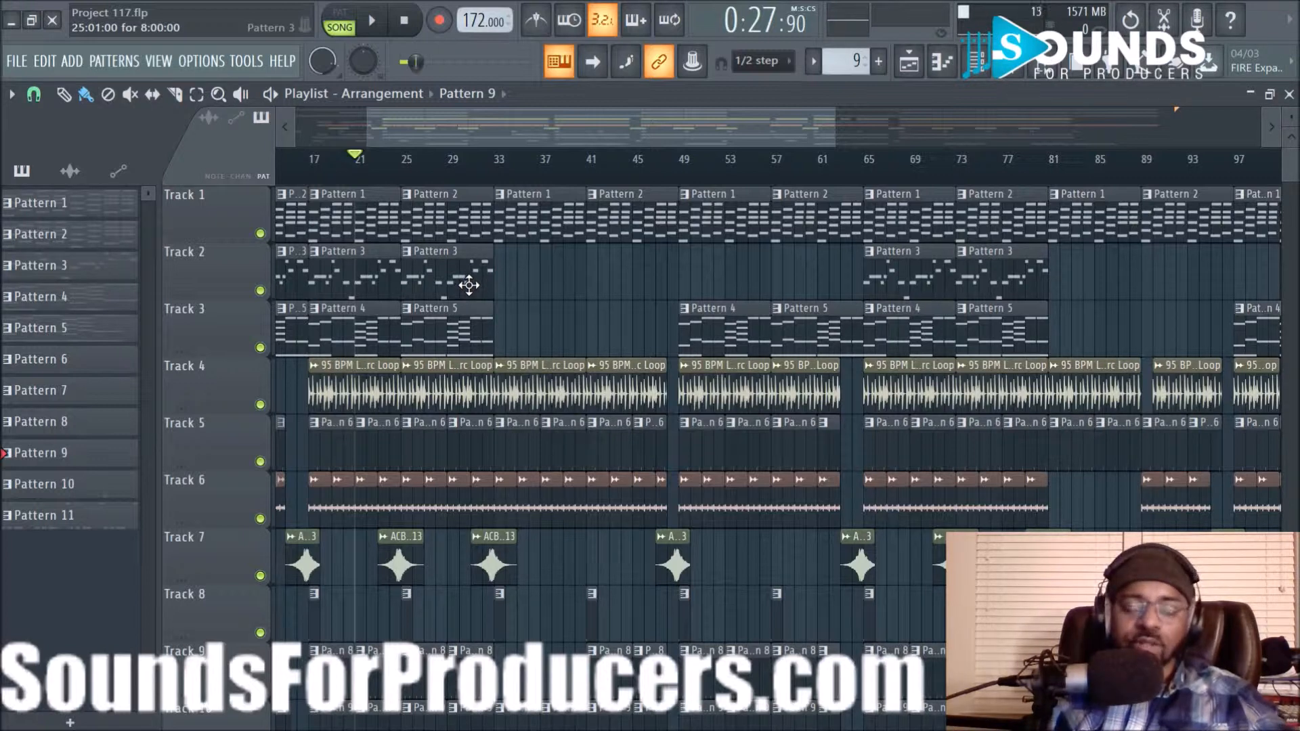
{"action": "scroll", "coordinate": [495, 178], "scroll_direction": "up", "scroll_amount": 3}
{"action": "left_click_drag", "start_coordinate": [475, 136], "coordinate": [450, 139]}
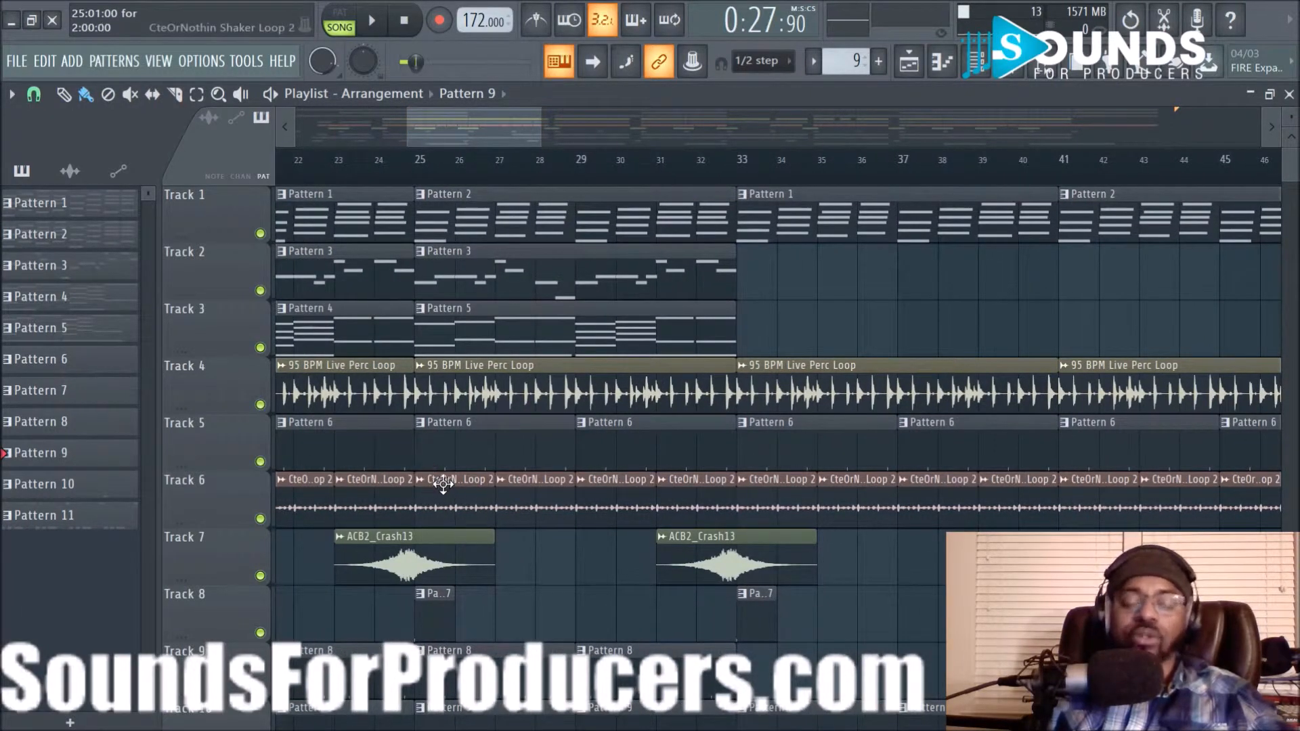
{"action": "left_click_drag", "start_coordinate": [466, 128], "coordinate": [438, 131]}
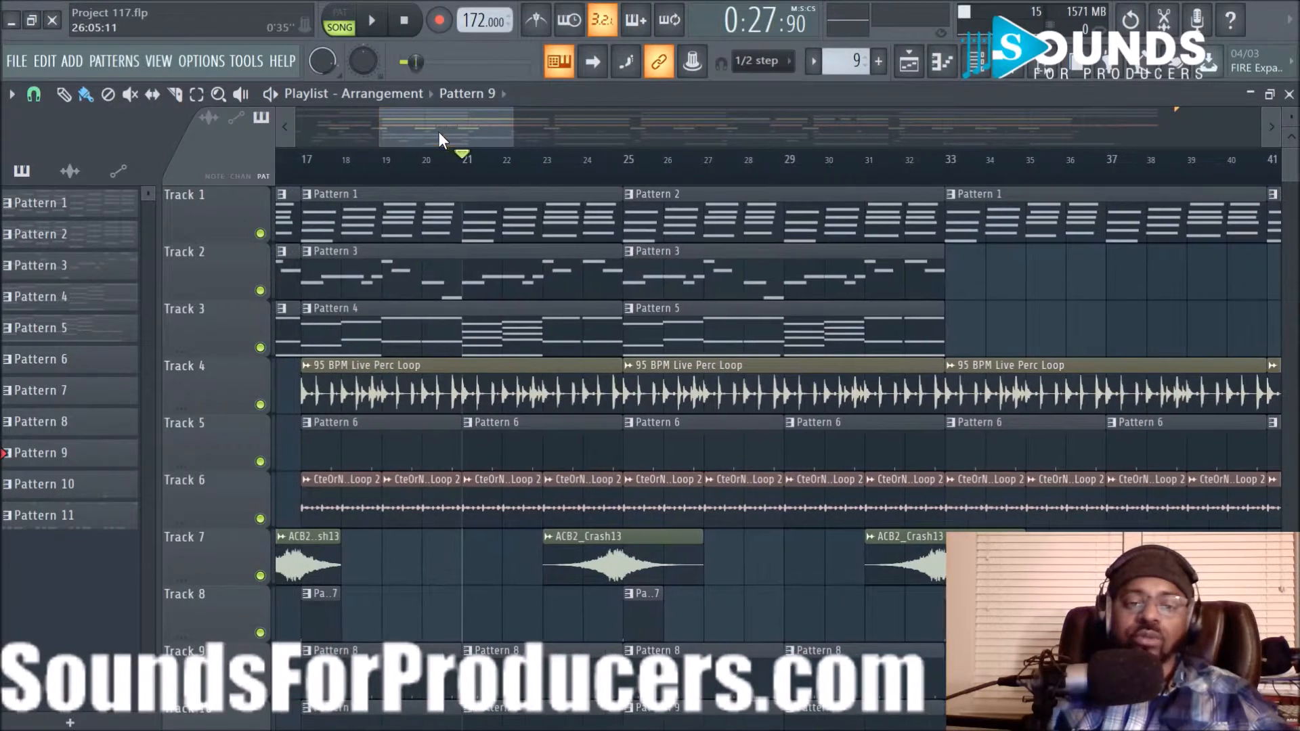
{"action": "scroll", "coordinate": [459, 174], "scroll_direction": "down", "scroll_amount": 3}
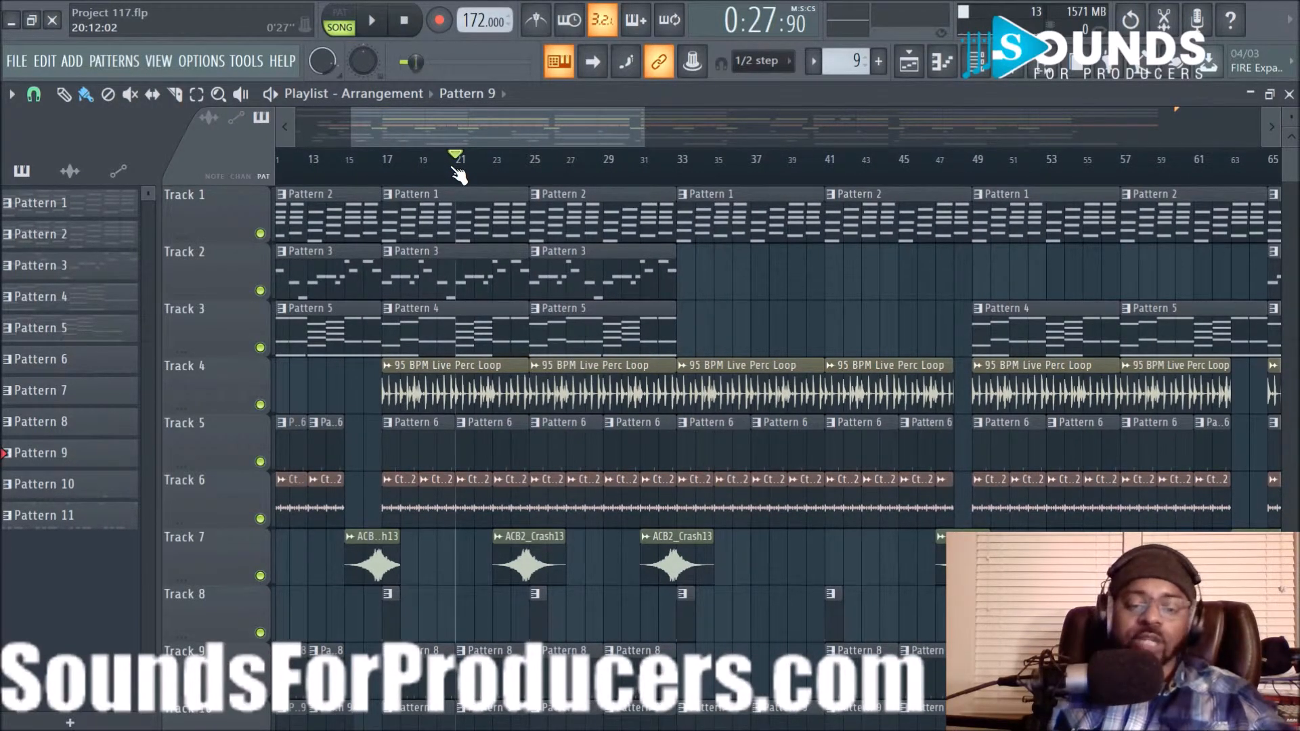
{"action": "scroll", "coordinate": [459, 175], "scroll_direction": "up", "scroll_amount": 5}
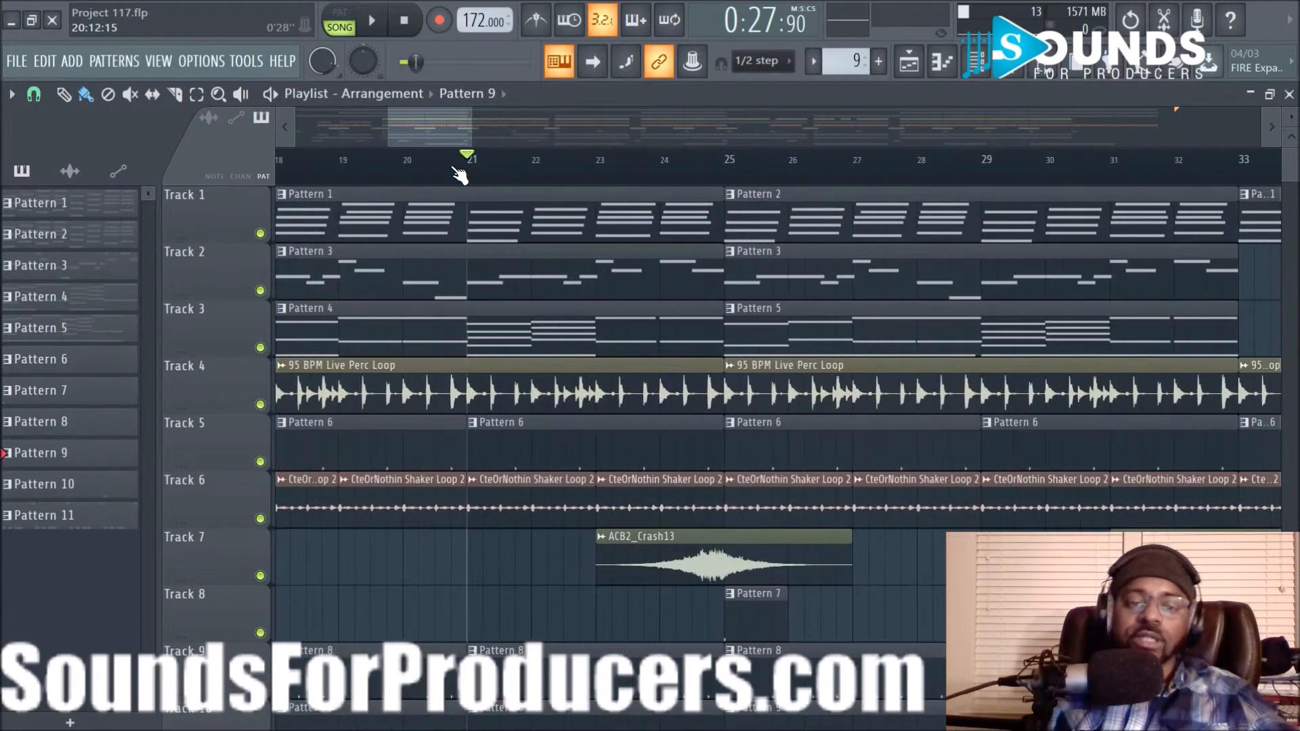
{"action": "left_click_drag", "start_coordinate": [450, 133], "coordinate": [434, 135]}
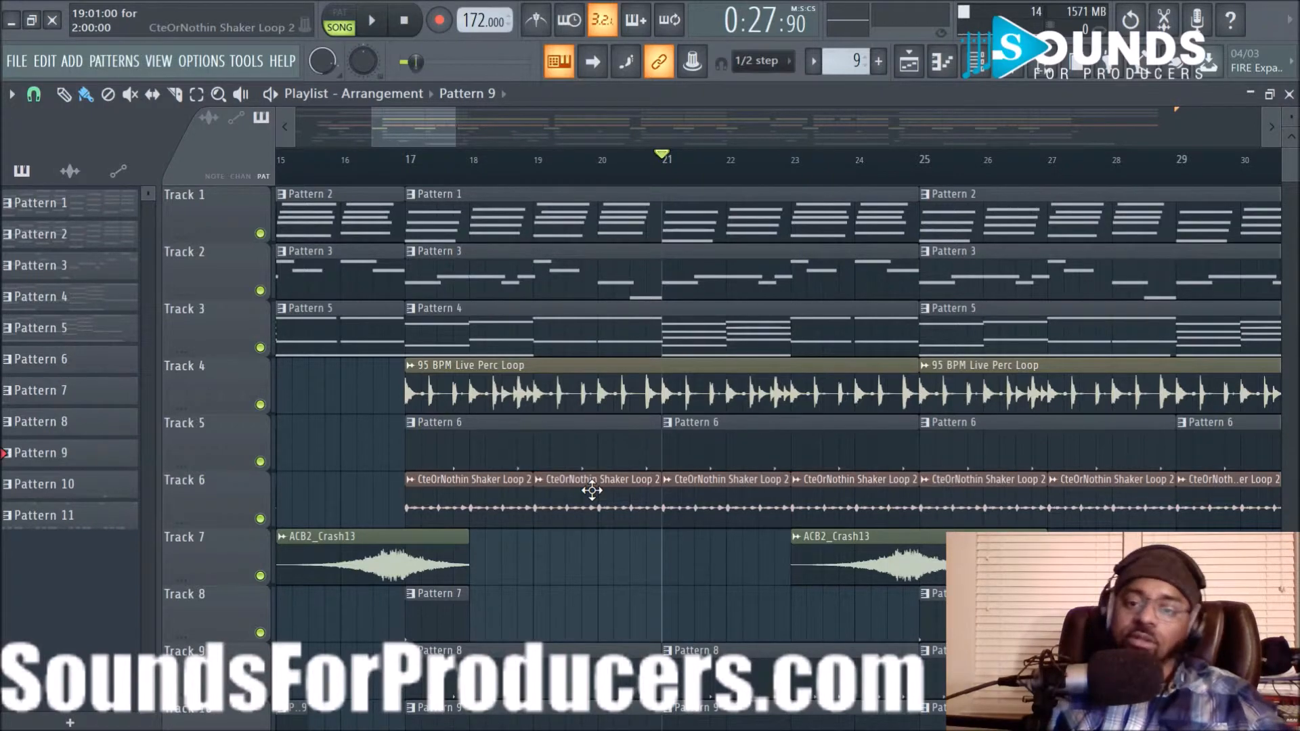
- Reopen the 3x Osc bass from the channel rack, review its miscellaneous and oscillator settings, and close it
{"action": "left_click", "coordinate": [973, 76]}
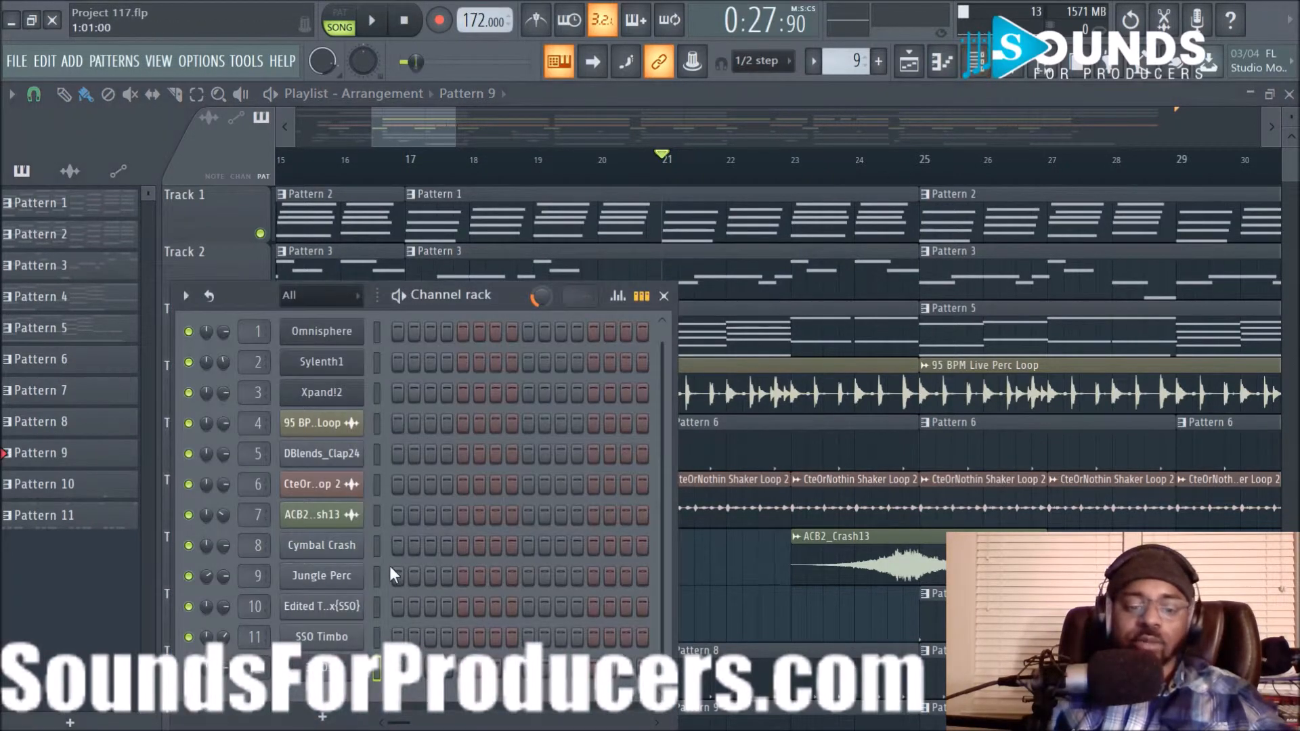
{"action": "left_click", "coordinate": [347, 669]}
{"action": "left_click", "coordinate": [788, 211]}
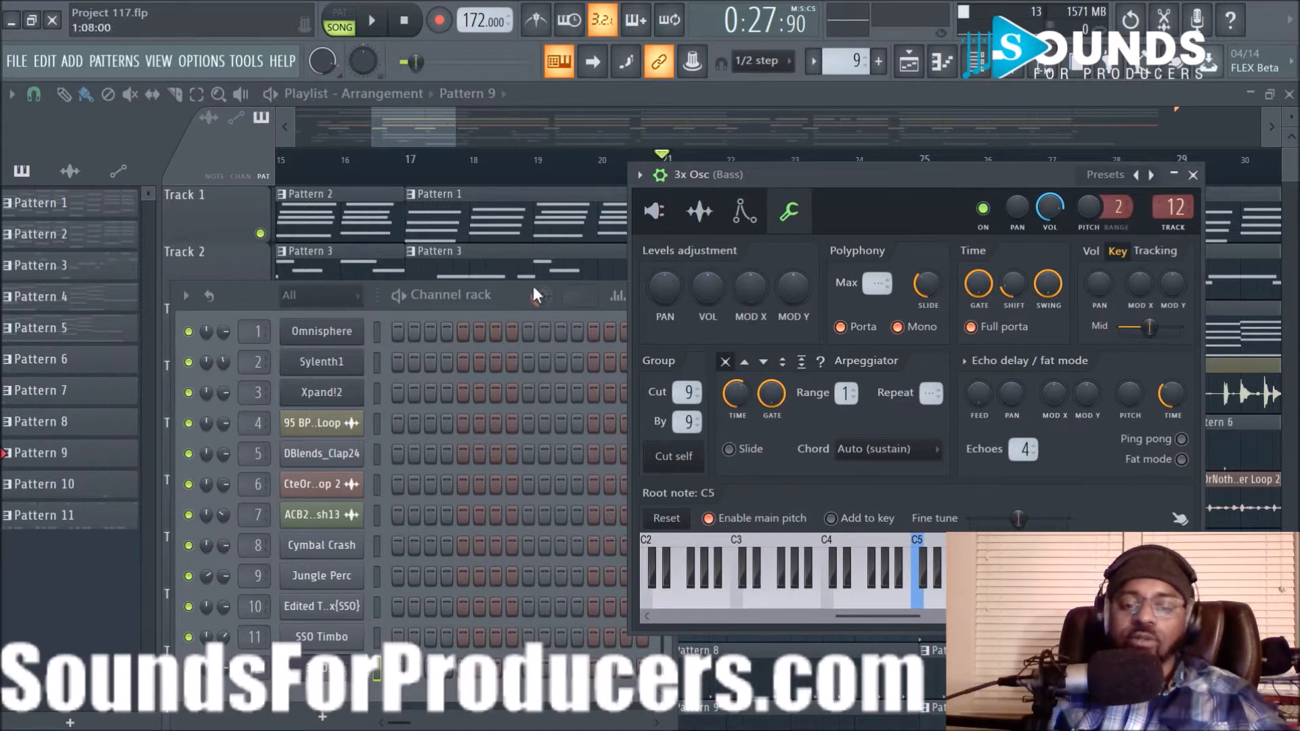
{"action": "left_click", "coordinate": [654, 210]}
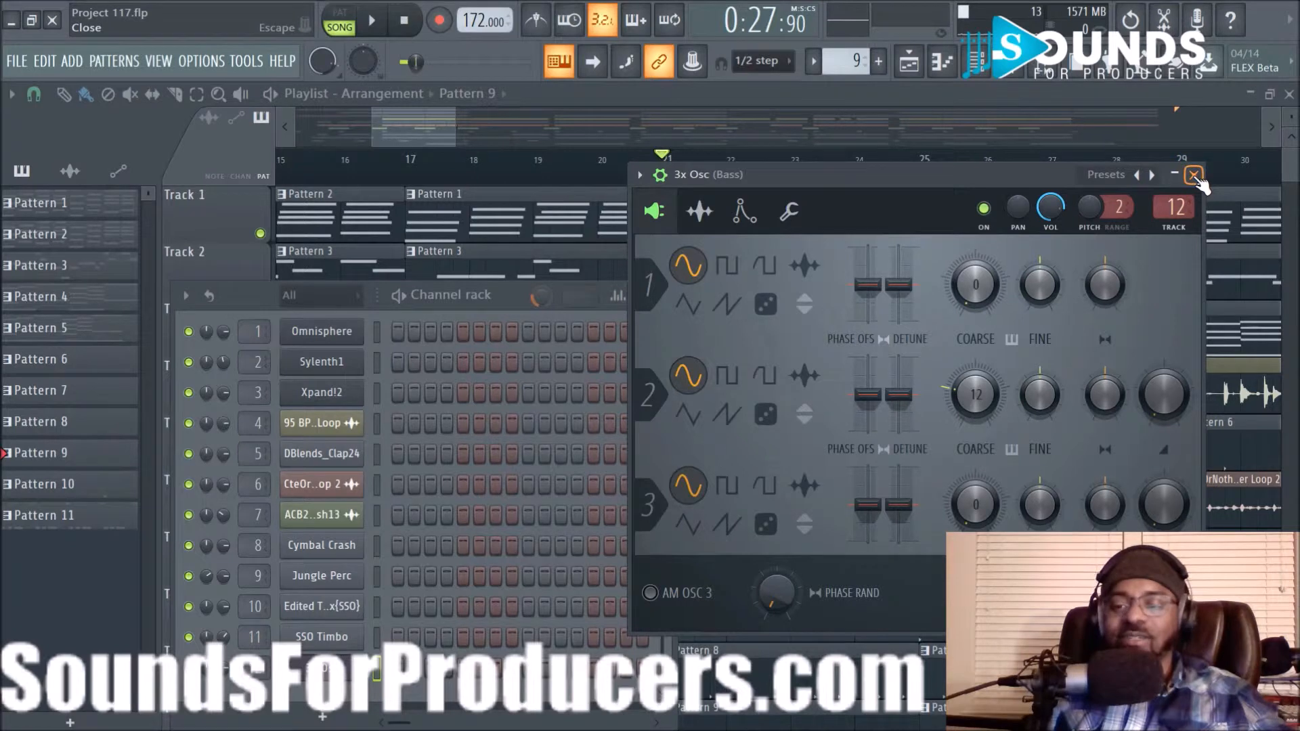
{"action": "left_click", "coordinate": [1194, 175]}
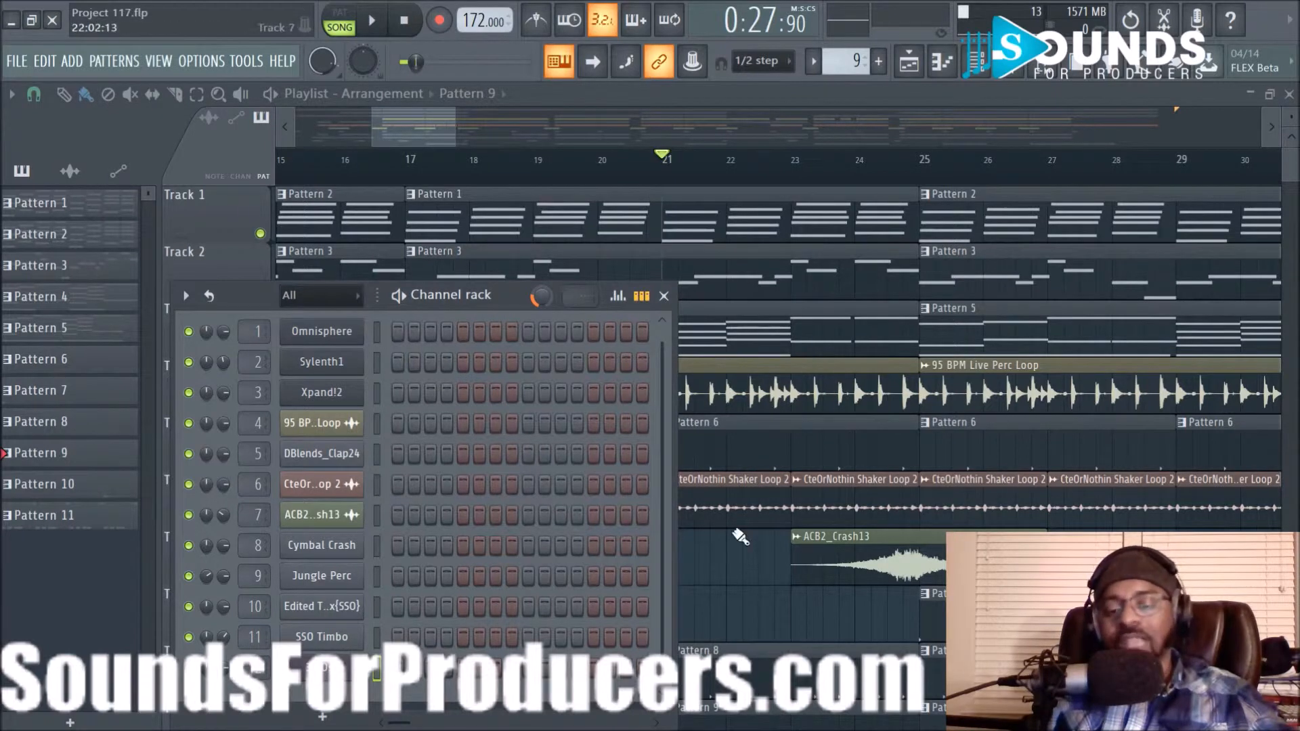
- Hide the channel rack and show the song's opening section from bar 1 in the playlist
{"action": "key", "text": "F6"}
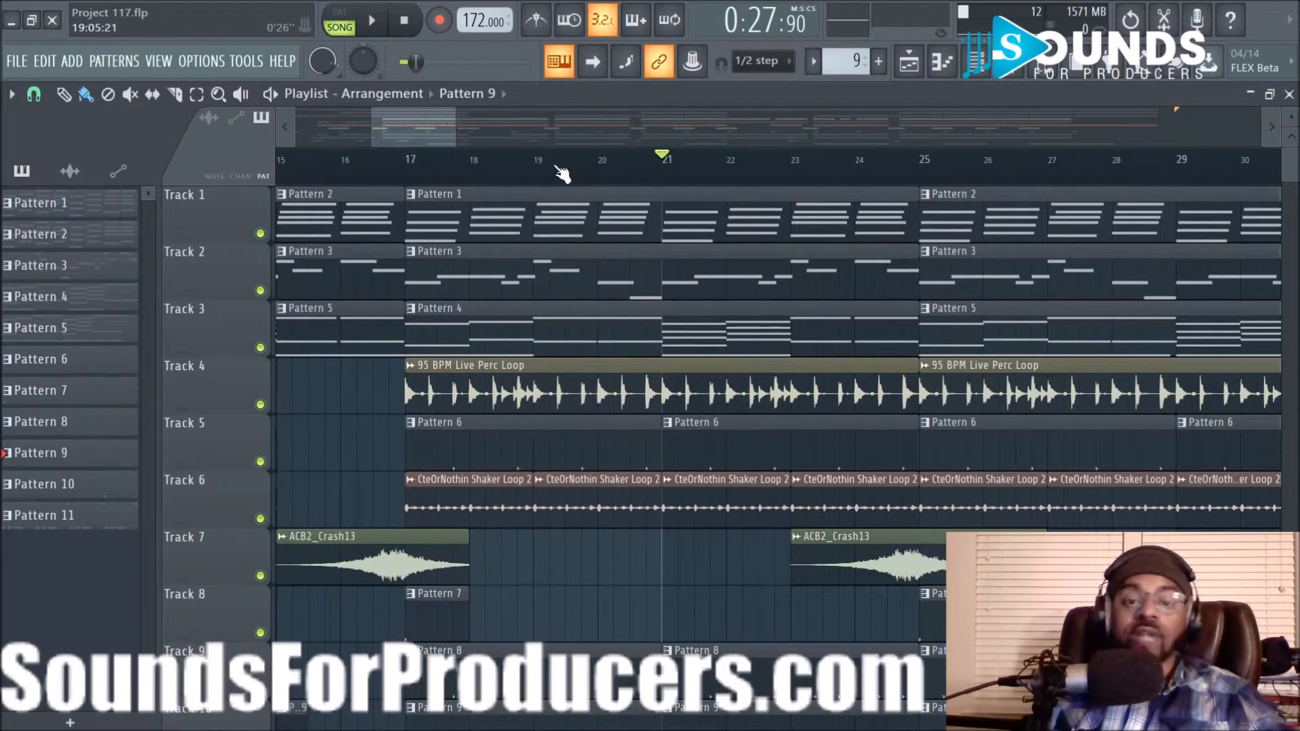
{"action": "scroll", "coordinate": [560, 169], "scroll_direction": "down", "scroll_amount": 3}
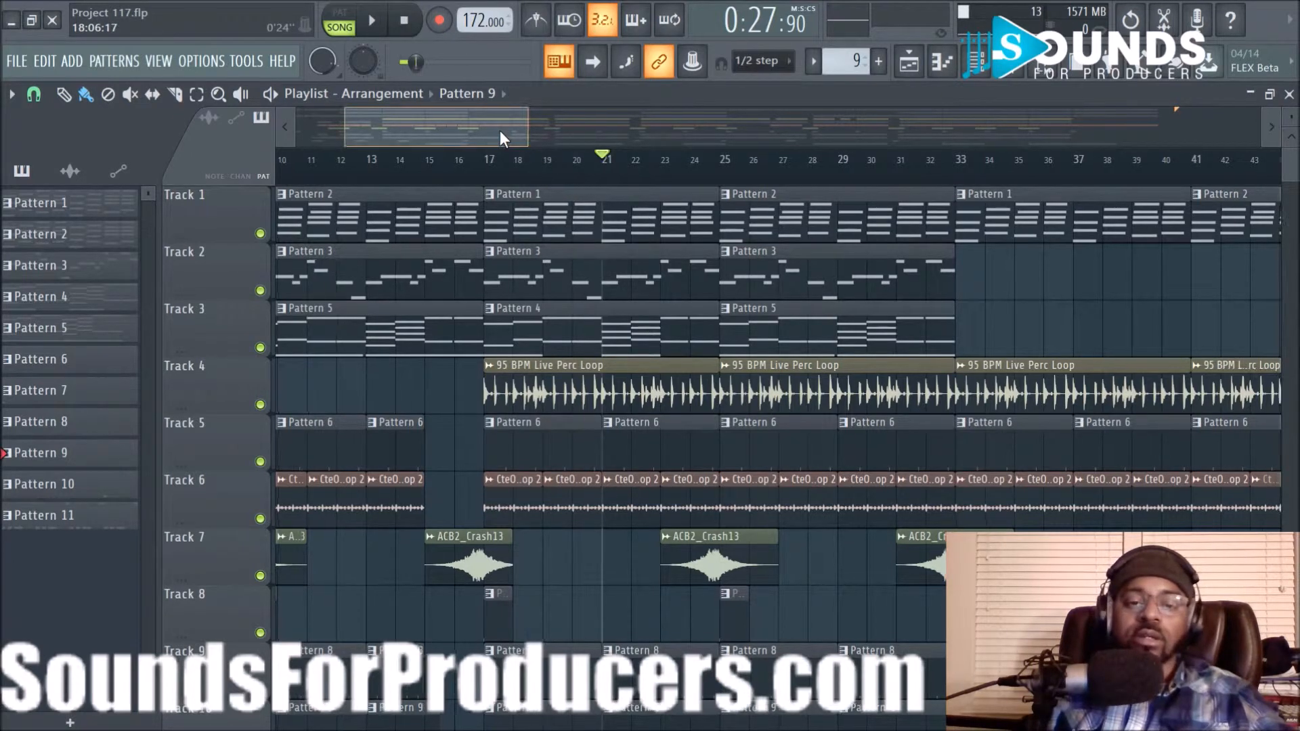
{"action": "left_click_drag", "start_coordinate": [500, 130], "coordinate": [424, 130]}
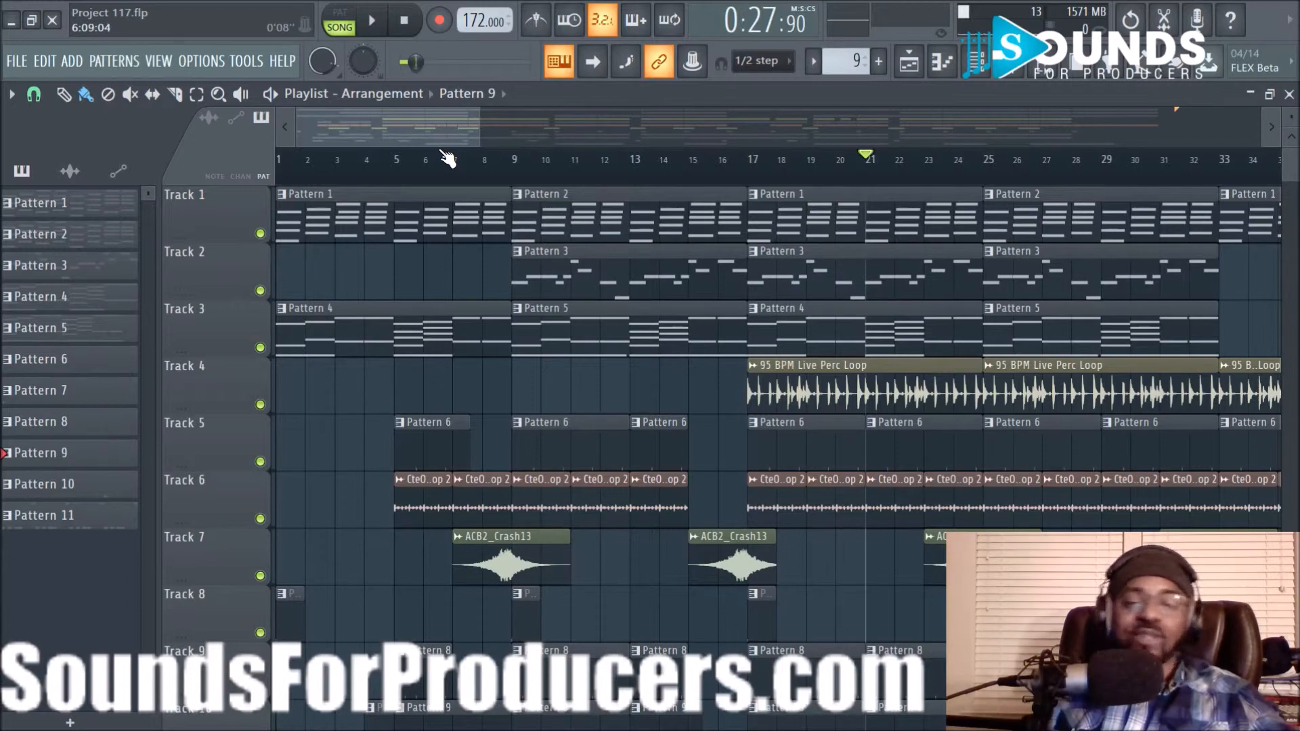
- Set the playlist's playback position to bar 17, at the start of the first 95 BPM Live Perc Loop clip
{"action": "scroll", "coordinate": [784, 184], "scroll_direction": "down", "scroll_amount": 4}
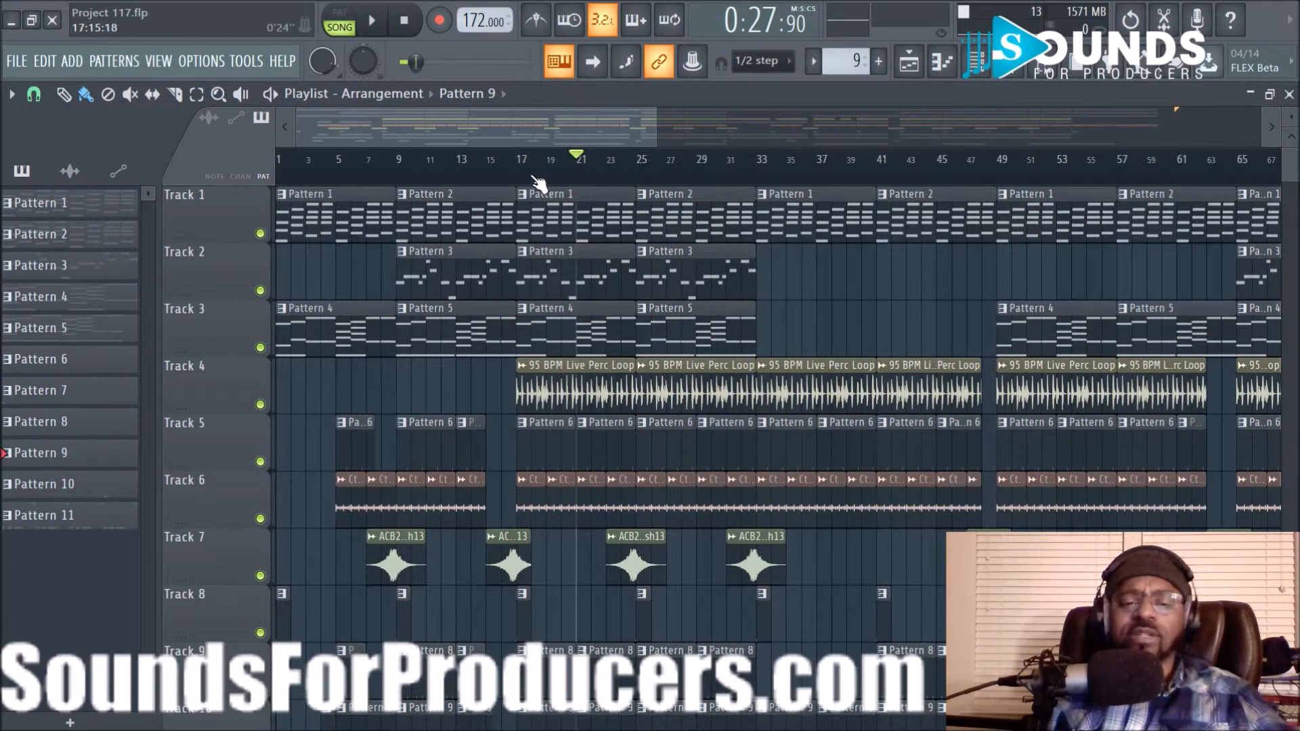
{"action": "left_click", "coordinate": [517, 176]}
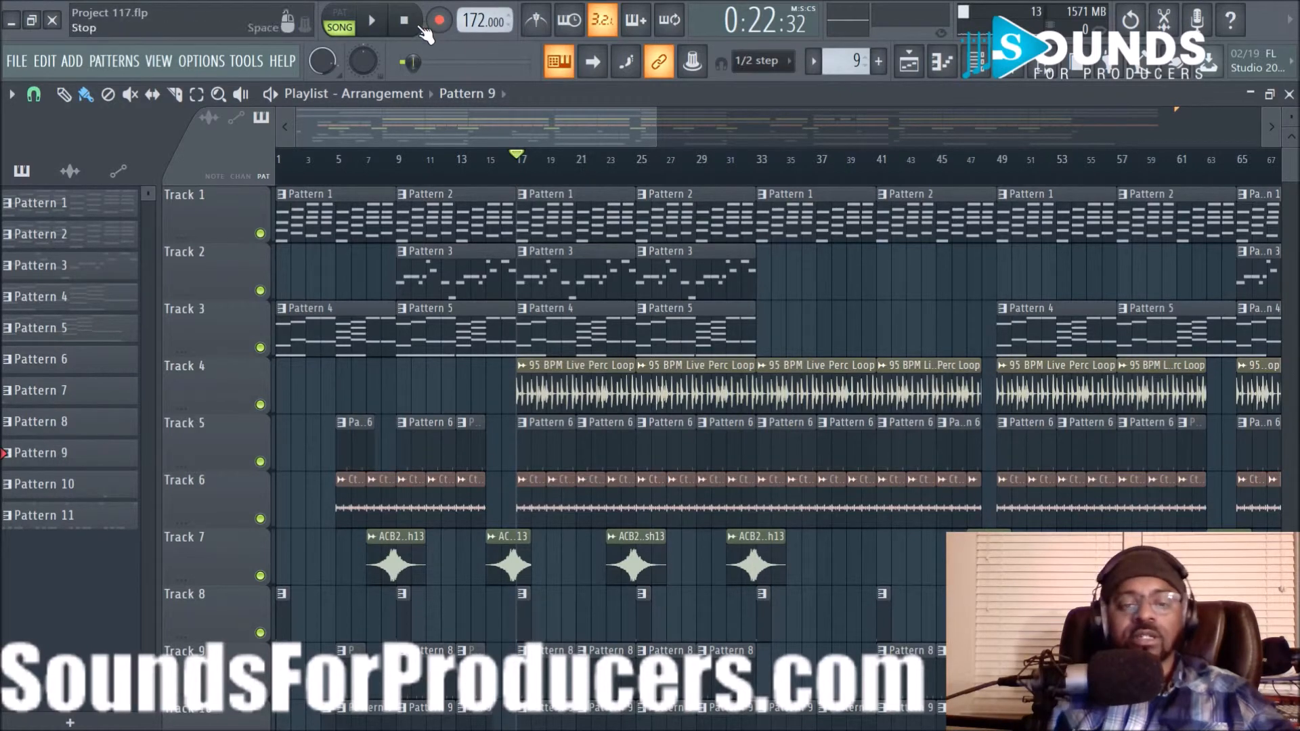
{"action": "scroll", "coordinate": [594, 191], "scroll_direction": "up", "scroll_amount": 1}
{"action": "scroll", "coordinate": [590, 187], "scroll_direction": "up", "scroll_amount": 2}
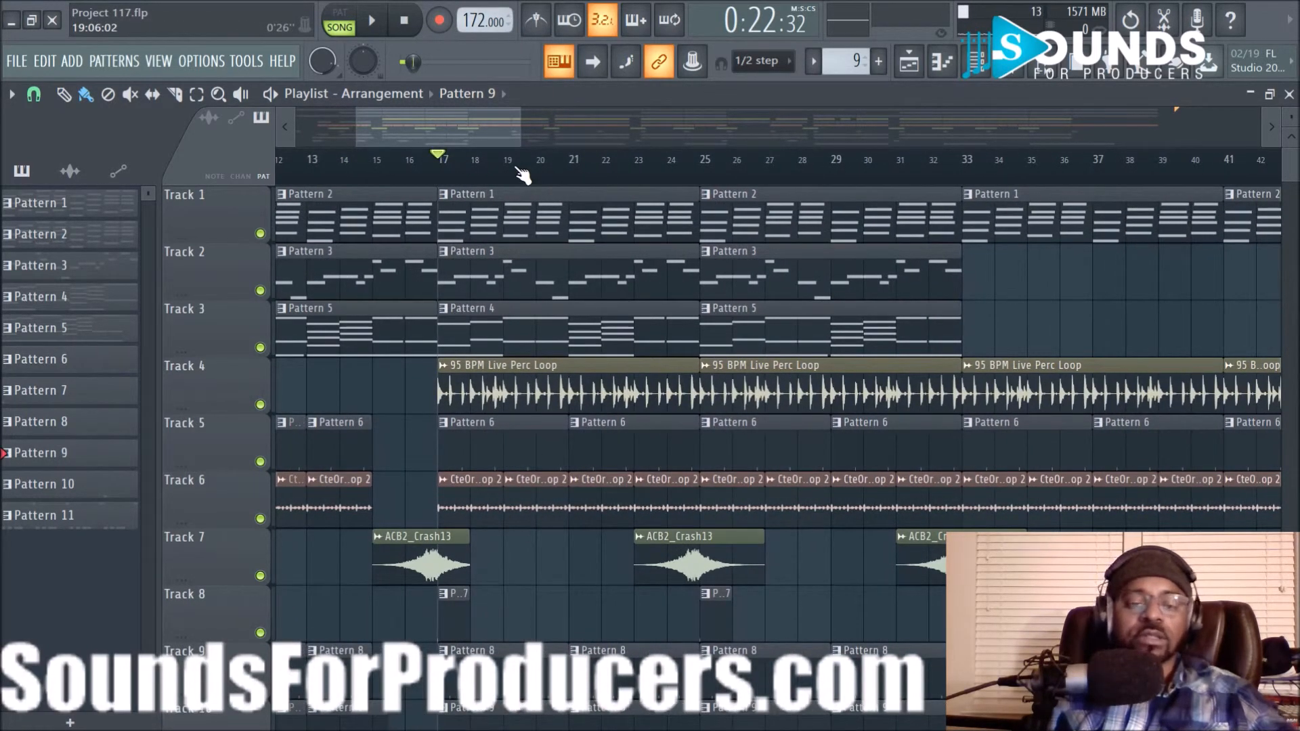
{"action": "scroll", "coordinate": [478, 173], "scroll_direction": "up", "scroll_amount": 2}
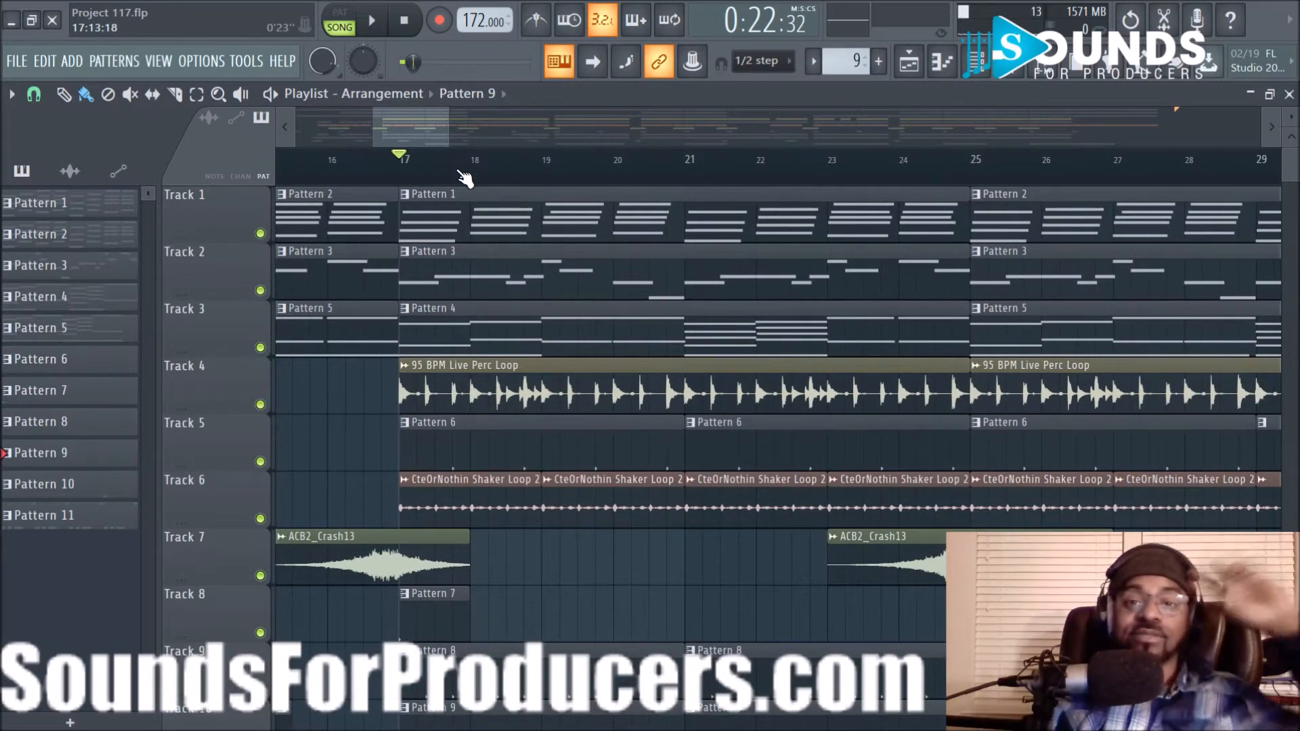
- Play the song from bar 17 to about bar 33, listening to the section with the percussion and shaker loops, and stop playback
{"action": "left_click", "coordinate": [377, 30]}
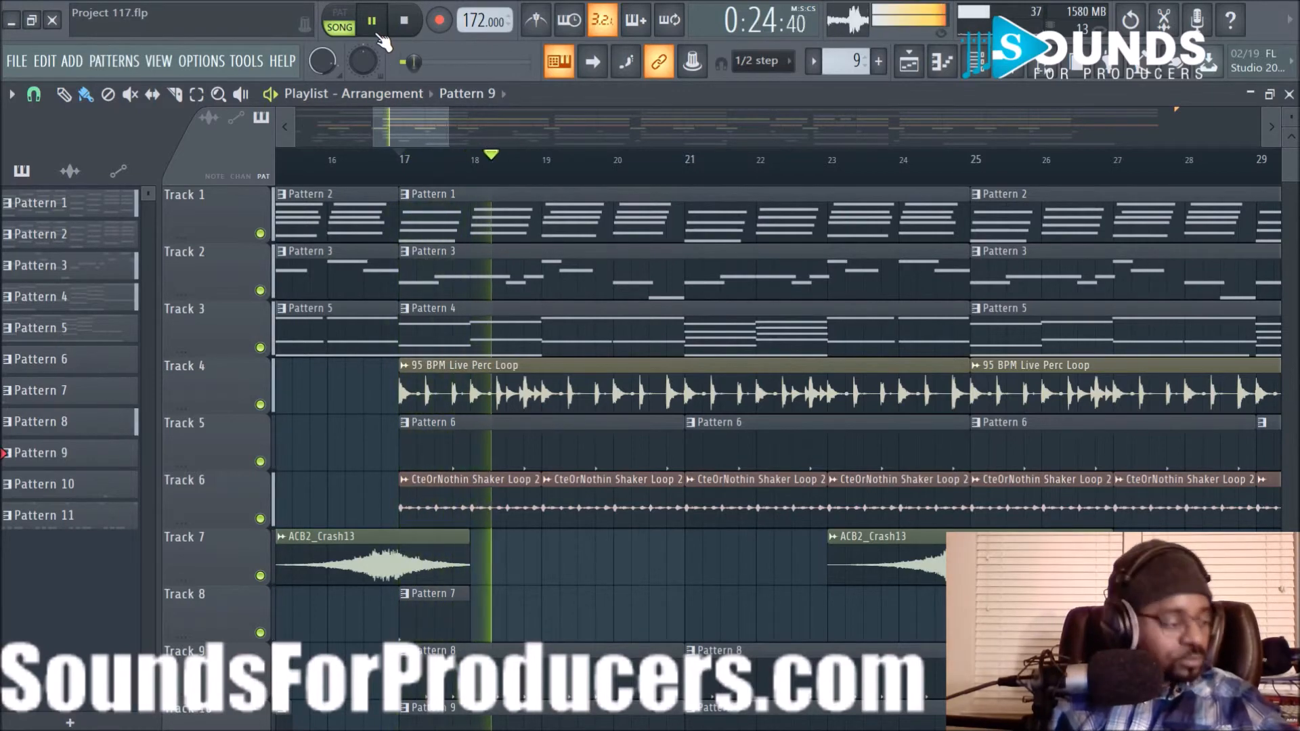
{"action": "scroll", "coordinate": [574, 175], "scroll_direction": "down", "scroll_amount": 1}
{"action": "scroll", "coordinate": [575, 175], "scroll_direction": "down", "scroll_amount": 2}
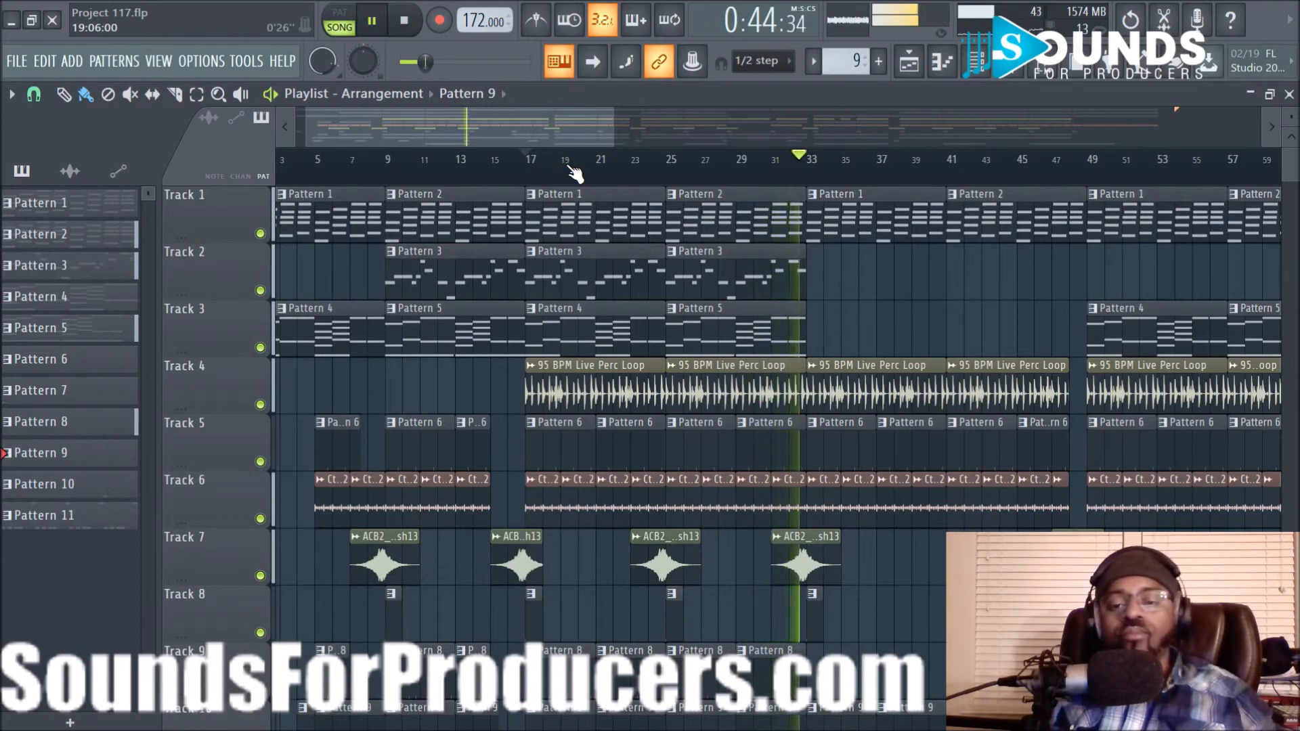
{"action": "key", "text": "space"}
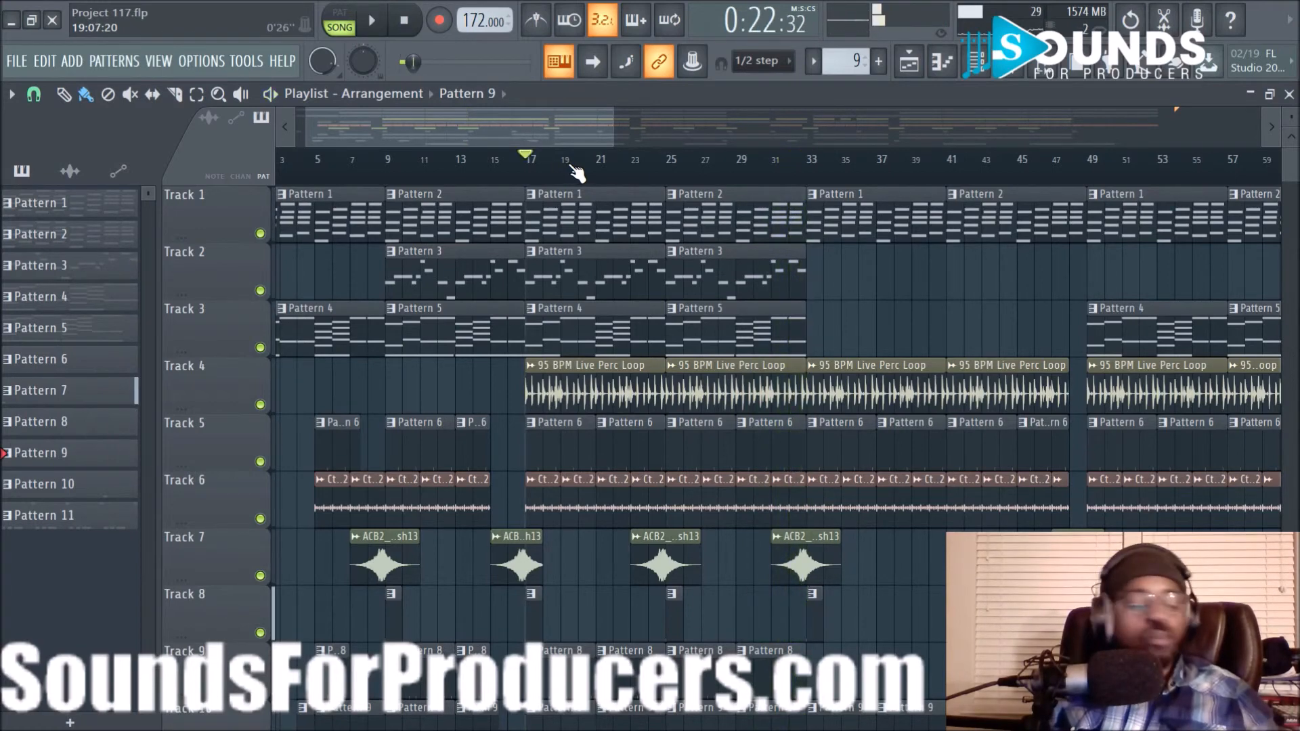